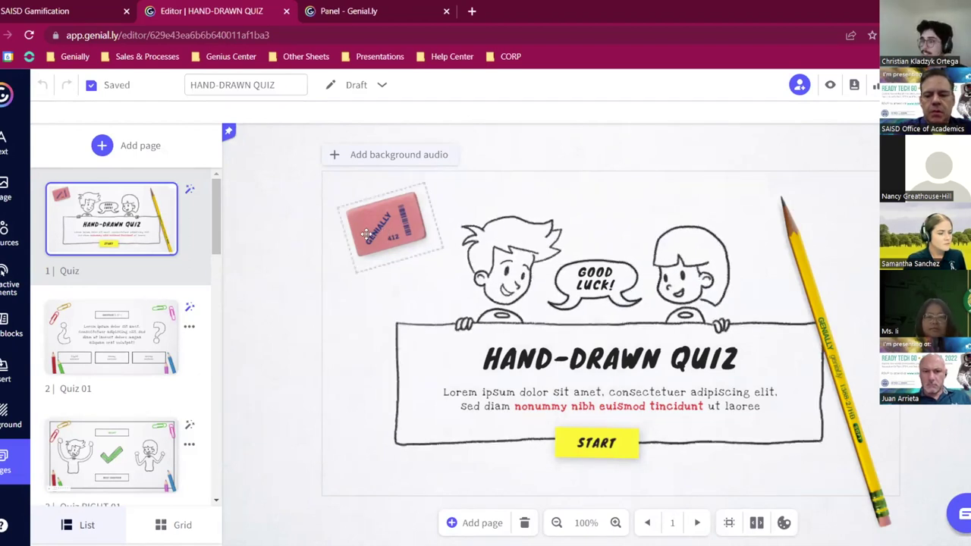
Move the pink eraser on the quiz cover closer to the drawn boy and select the subtitle text below the title.
{"action": "left_click_drag", "start_coordinate": [410, 309], "coordinate": [424, 340]}
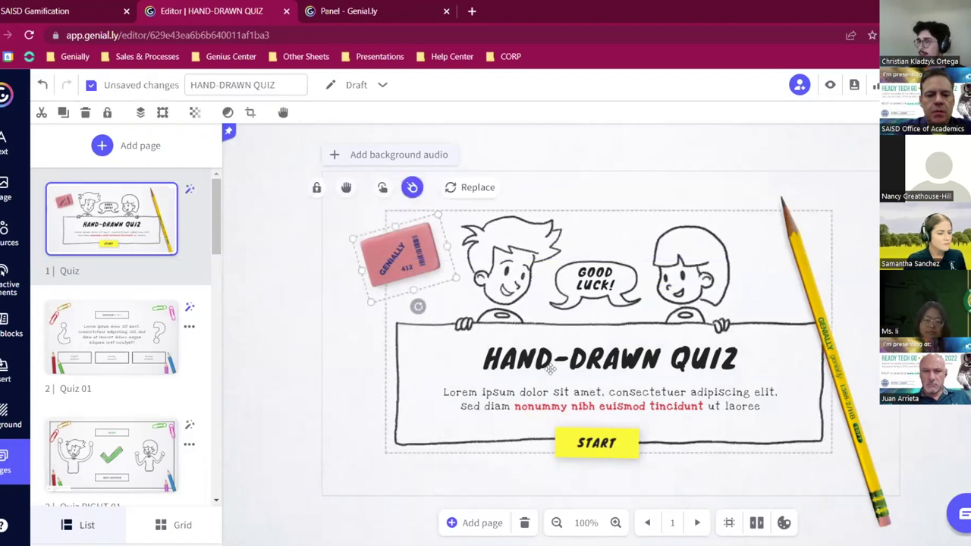
{"action": "double_click", "coordinate": [587, 443]}
{"action": "left_click", "coordinate": [576, 409]}
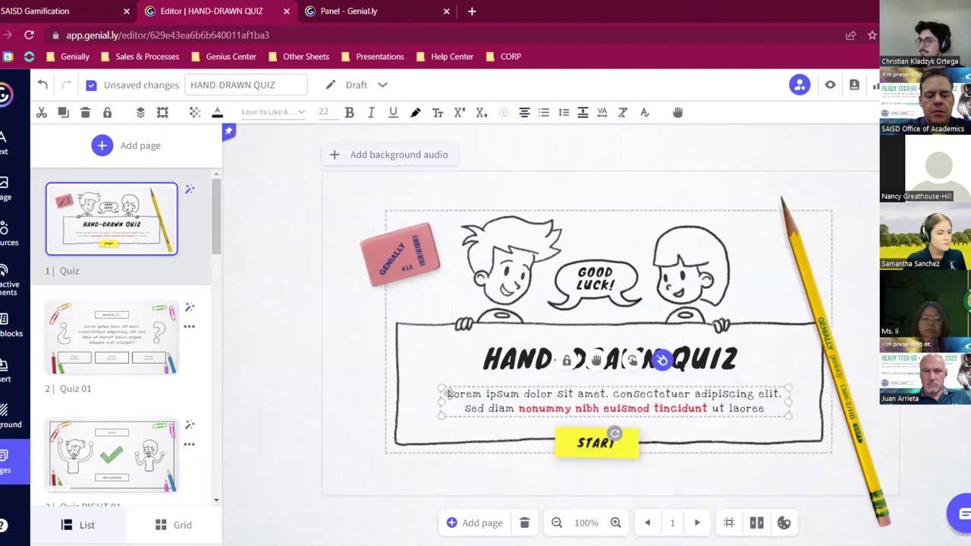
Review the START button's go-to-page interactivity and the list of pages it can link to, leaving its settings as they are.
{"action": "left_click", "coordinate": [577, 447]}
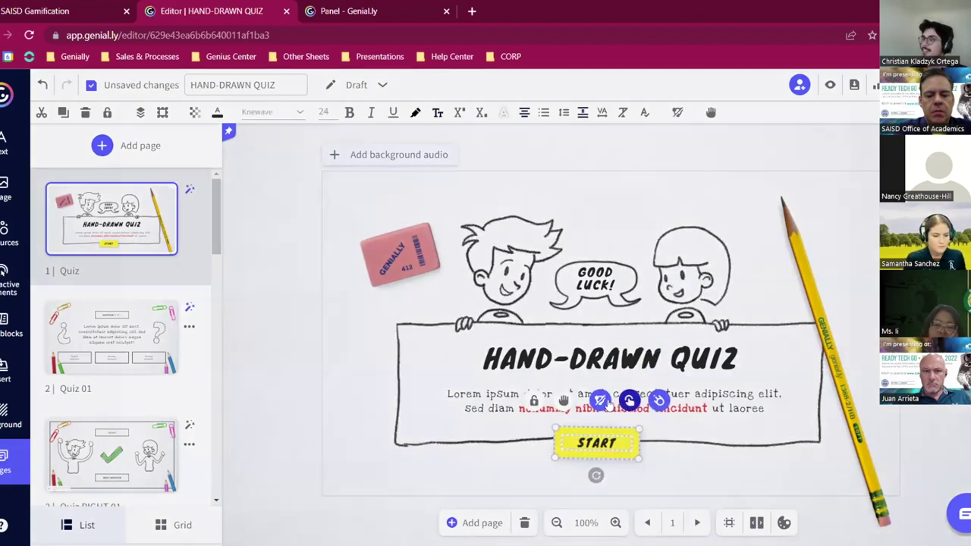
{"action": "left_click", "coordinate": [610, 405]}
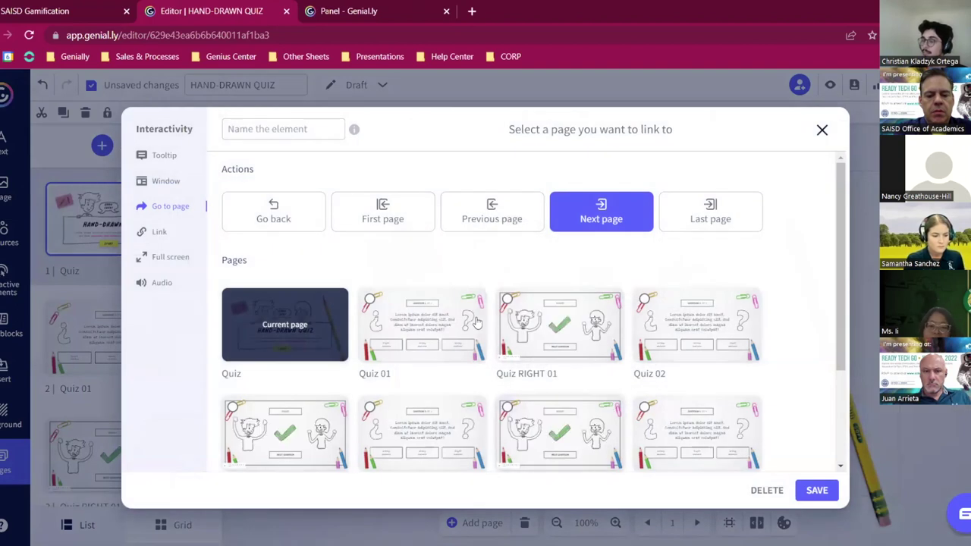
{"action": "scroll", "coordinate": [476, 264], "scroll_direction": "down", "scroll_amount": 1}
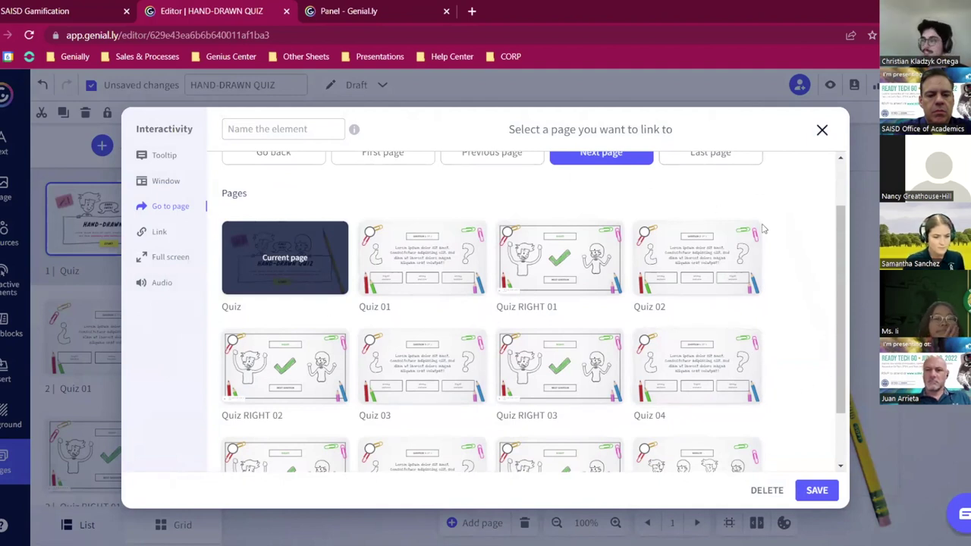
{"action": "scroll", "coordinate": [531, 288], "scroll_direction": "down", "scroll_amount": 2}
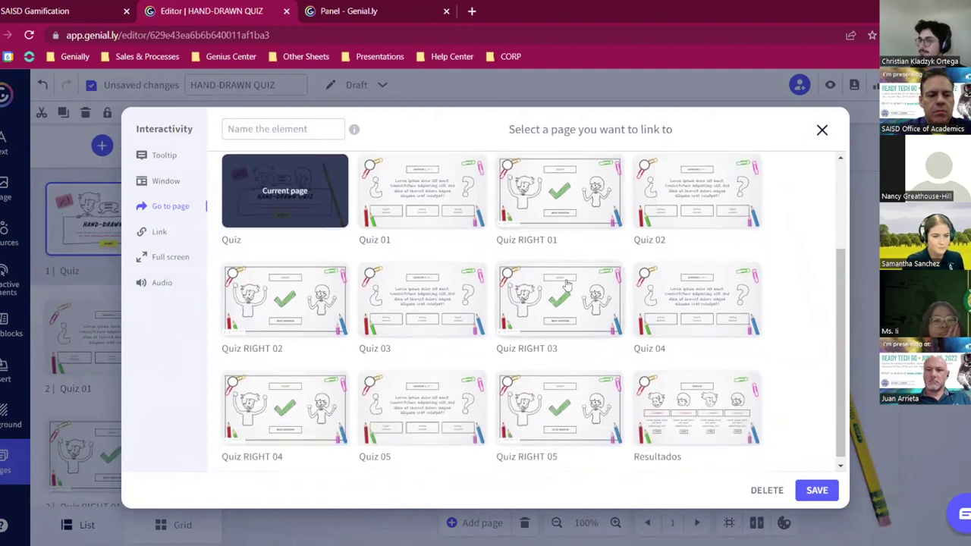
{"action": "scroll", "coordinate": [510, 338], "scroll_direction": "up", "scroll_amount": 4}
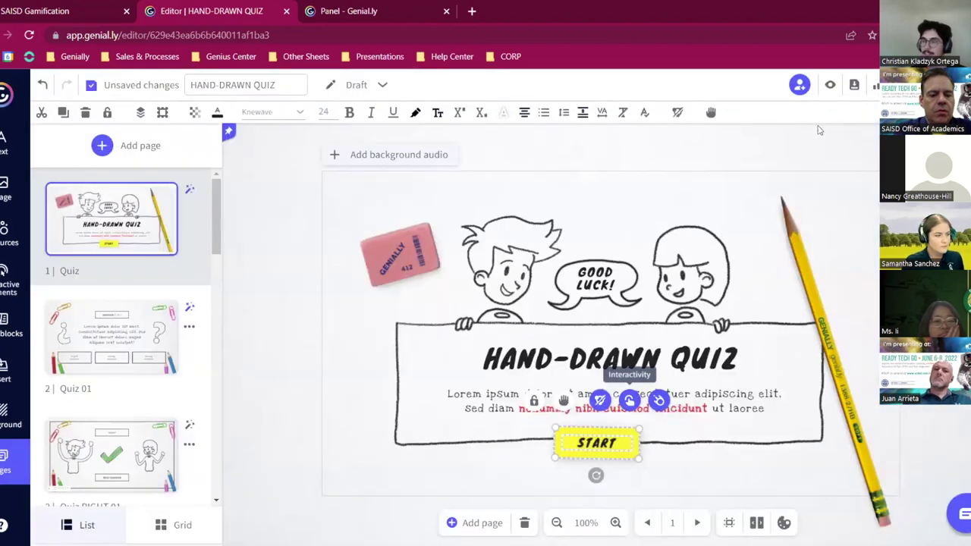
{"action": "left_click", "coordinate": [822, 131]}
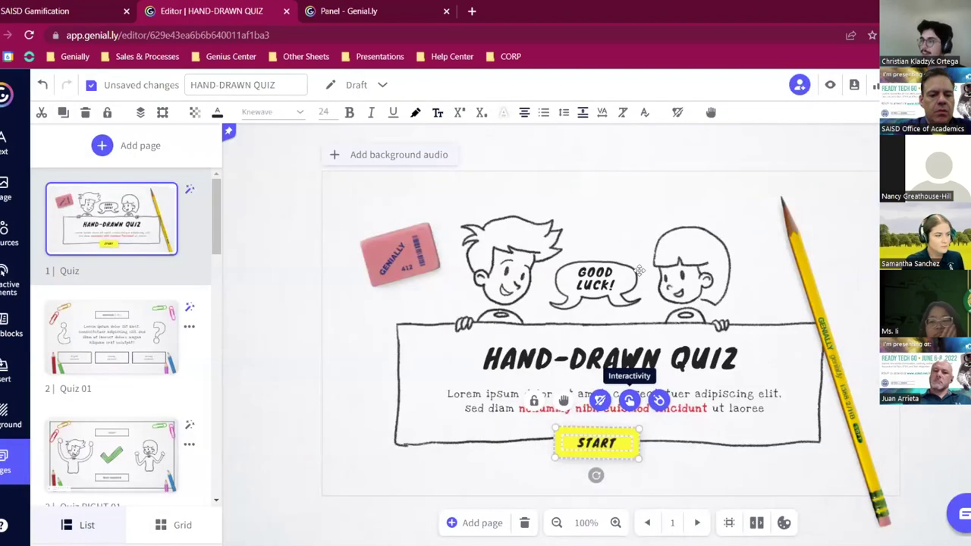
Leave the quiz editor without waiting for the save and show the Games category of the gamification templates.
{"action": "left_click", "coordinate": [819, 291]}
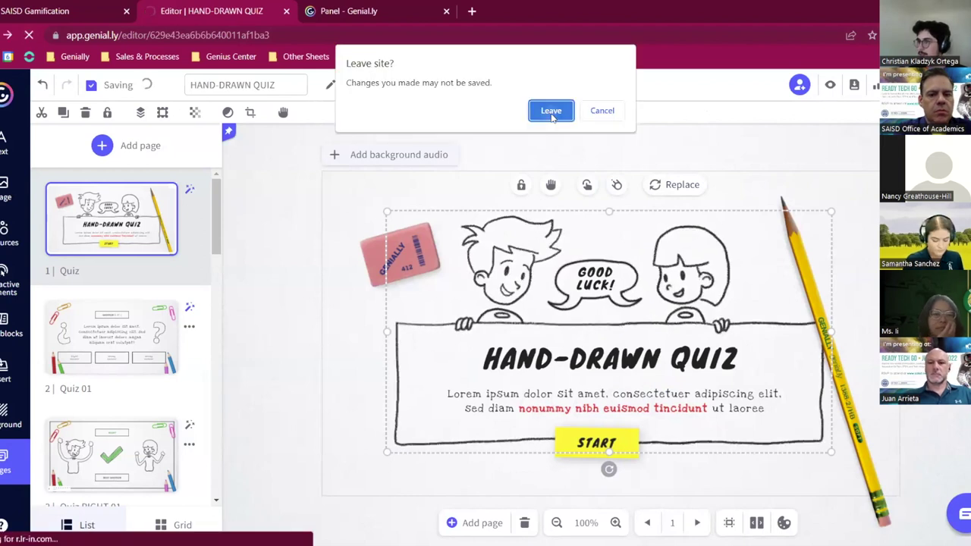
{"action": "left_click", "coordinate": [551, 112]}
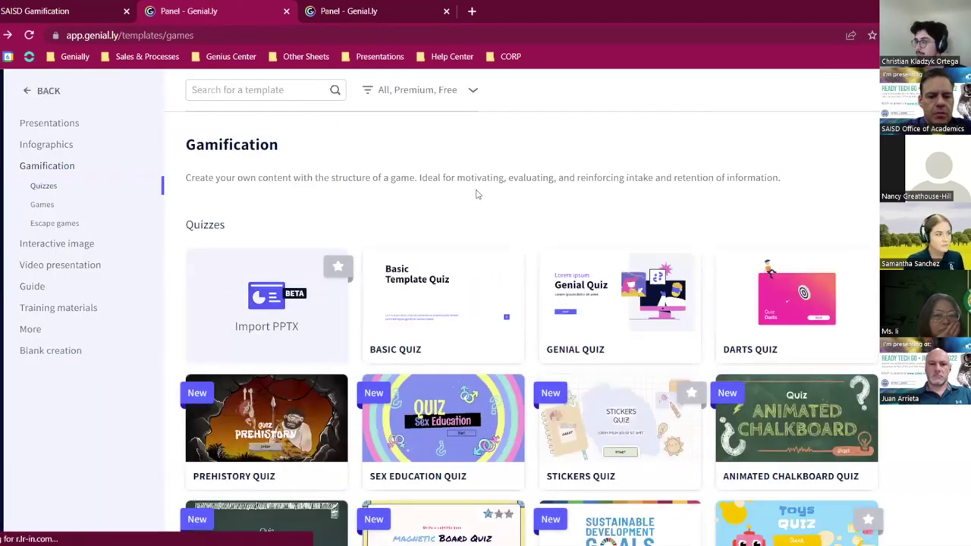
{"action": "left_click", "coordinate": [42, 205]}
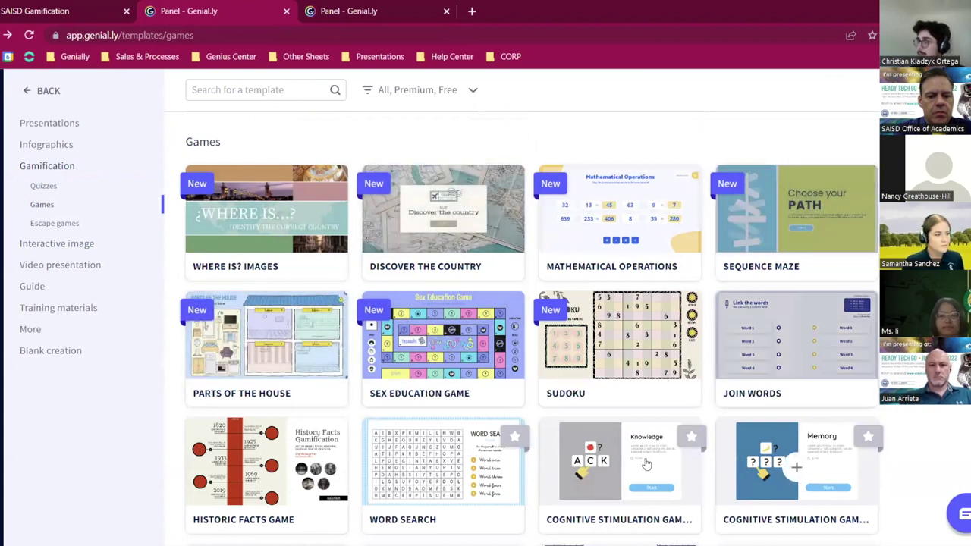
Preview the Mathematical Operations template and place the plus, minus, multiplication and division signs in the four equations' blank spaces.
{"action": "left_click", "coordinate": [549, 238]}
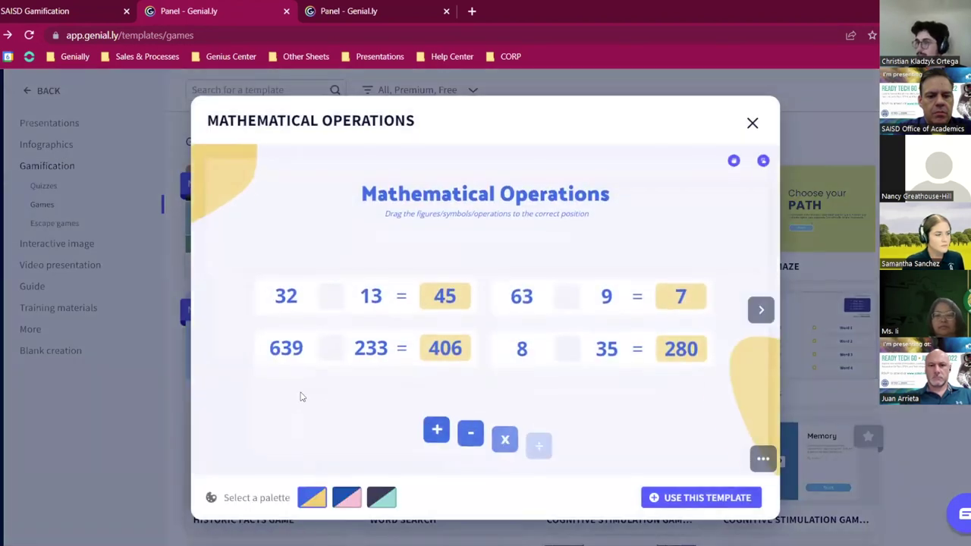
{"action": "left_click_drag", "start_coordinate": [435, 424], "coordinate": [331, 298]}
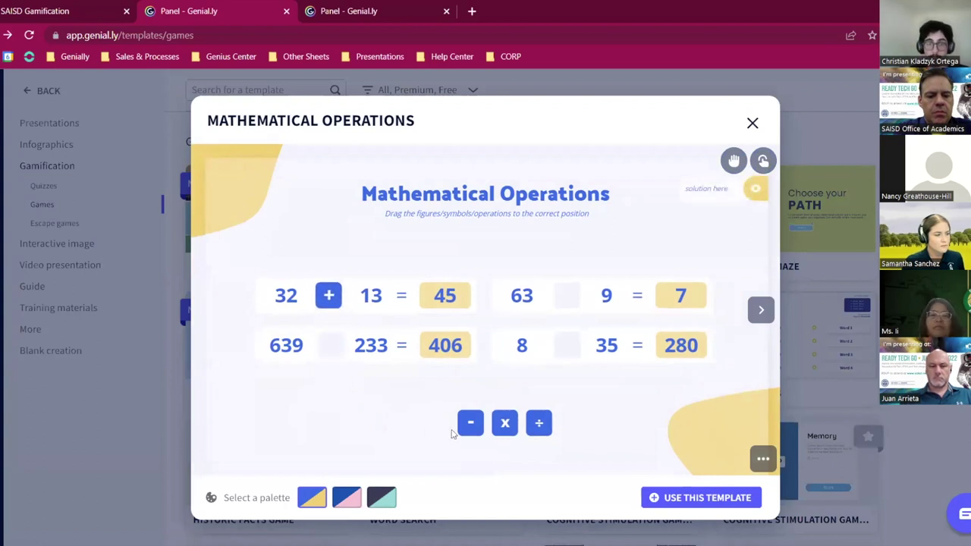
{"action": "left_click_drag", "start_coordinate": [469, 423], "coordinate": [565, 346]}
{"action": "left_click_drag", "start_coordinate": [506, 422], "coordinate": [563, 293]}
{"action": "left_click_drag", "start_coordinate": [541, 409], "coordinate": [334, 351]}
Try the template's second page by placing (24 + 18) before ÷ 16 and (46 + 34) after 7 -, and close the preview.
{"action": "left_click", "coordinate": [762, 311]}
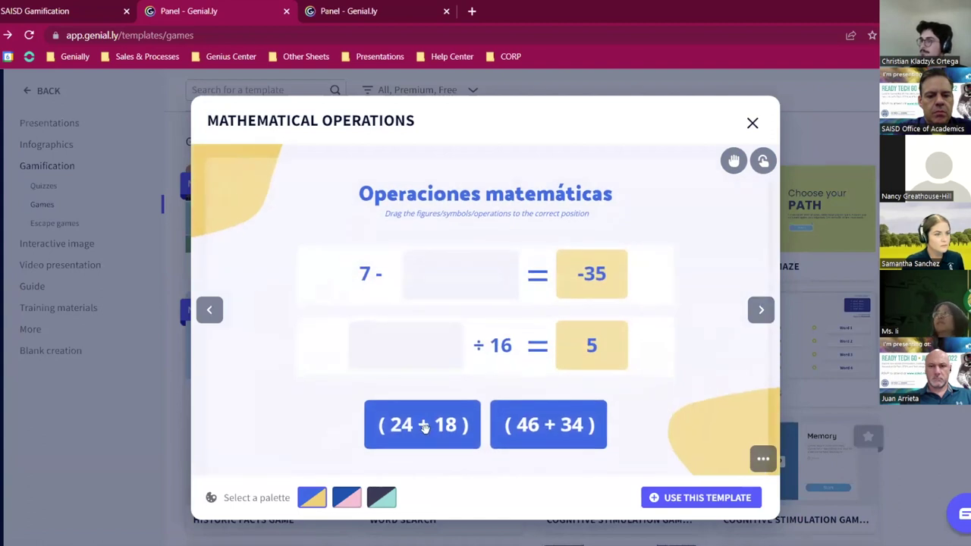
{"action": "left_click_drag", "start_coordinate": [423, 427], "coordinate": [407, 343]}
{"action": "left_click_drag", "start_coordinate": [491, 401], "coordinate": [414, 248]}
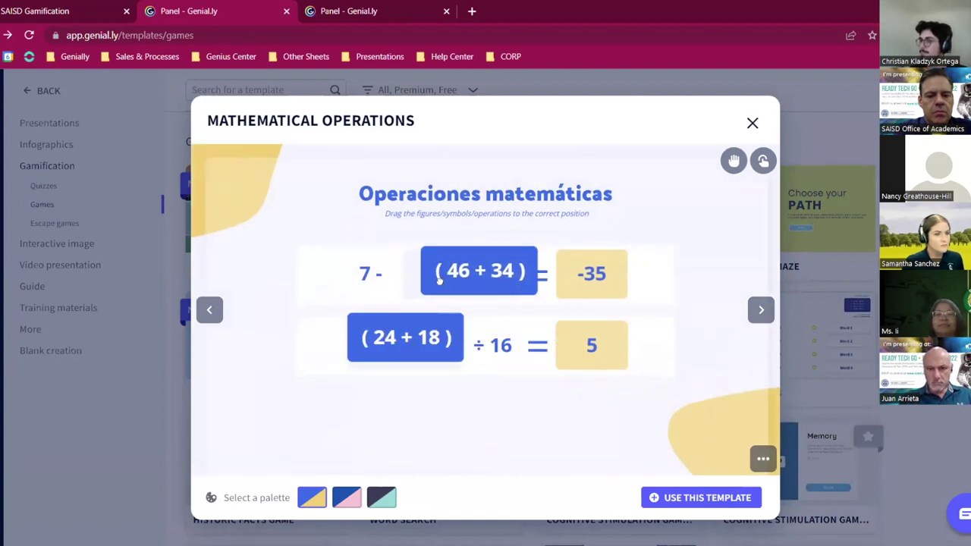
{"action": "left_click", "coordinate": [752, 124]}
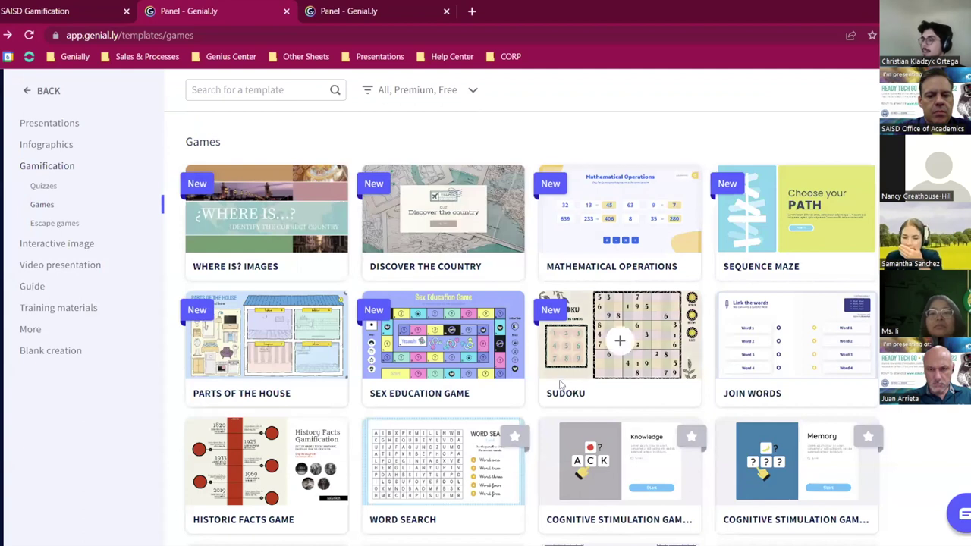
Browse the available Games templates.
{"action": "scroll", "coordinate": [564, 394], "scroll_direction": "down", "scroll_amount": 3}
{"action": "scroll", "coordinate": [564, 395], "scroll_direction": "down", "scroll_amount": 2}
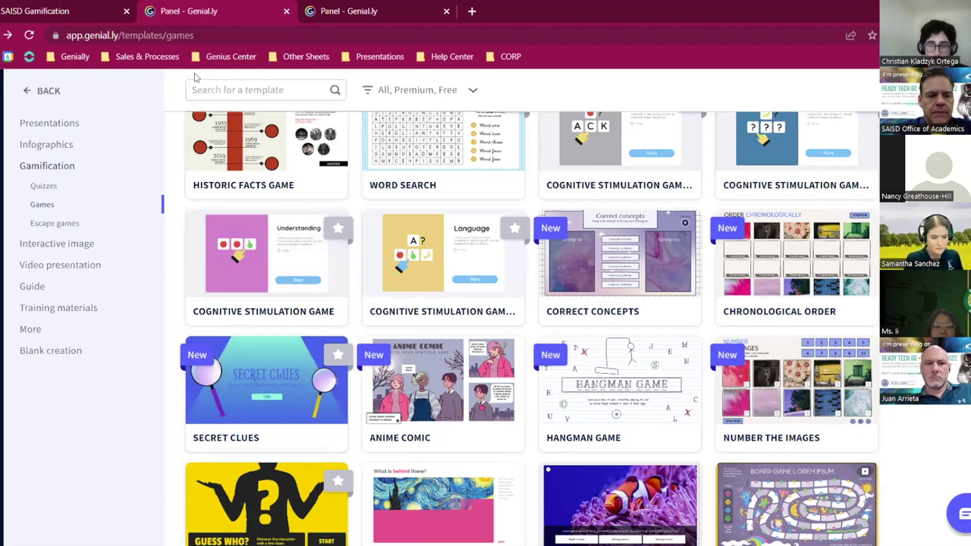
{"action": "scroll", "coordinate": [433, 391], "scroll_direction": "down", "scroll_amount": 2}
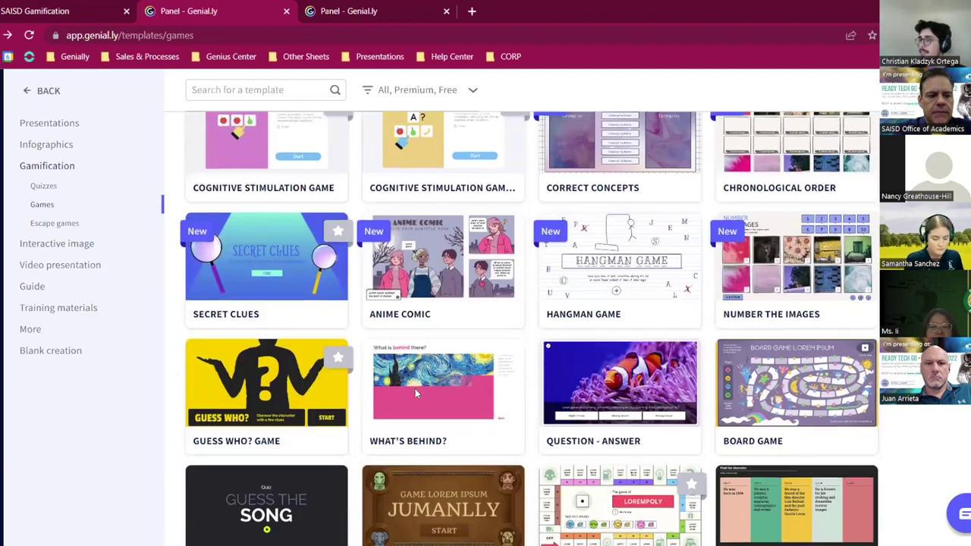
{"action": "scroll", "coordinate": [58, 225], "scroll_direction": "down", "scroll_amount": 1}
Show the Escape games templates and preview Chaotic Kitchen Escape with its audio activated.
{"action": "left_click", "coordinate": [59, 225]}
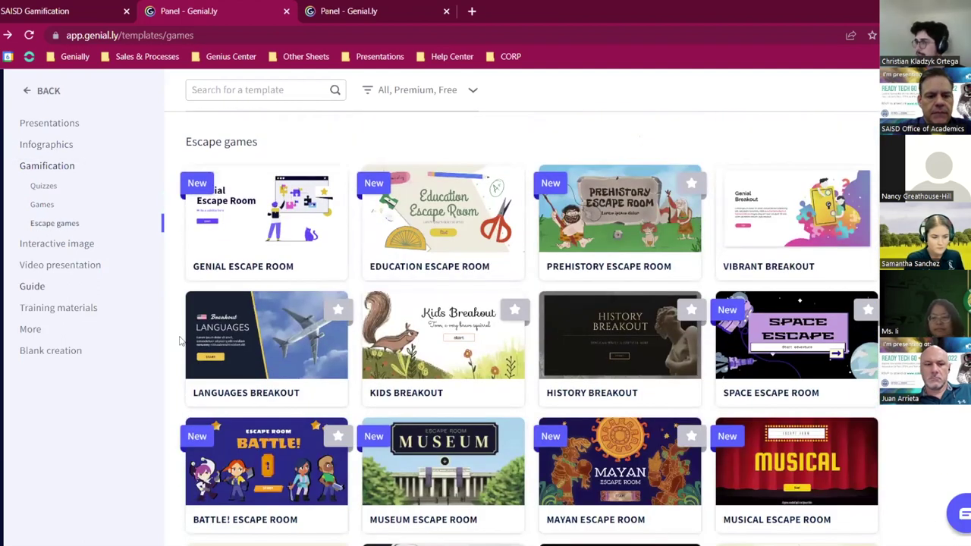
{"action": "scroll", "coordinate": [456, 308], "scroll_direction": "down", "scroll_amount": 1}
{"action": "scroll", "coordinate": [456, 309], "scroll_direction": "down", "scroll_amount": 2}
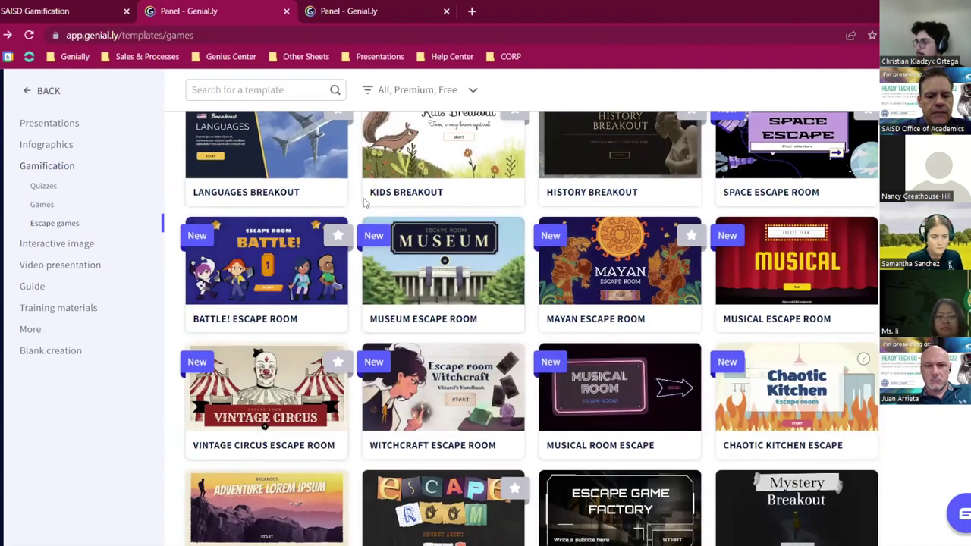
{"action": "left_click", "coordinate": [733, 412]}
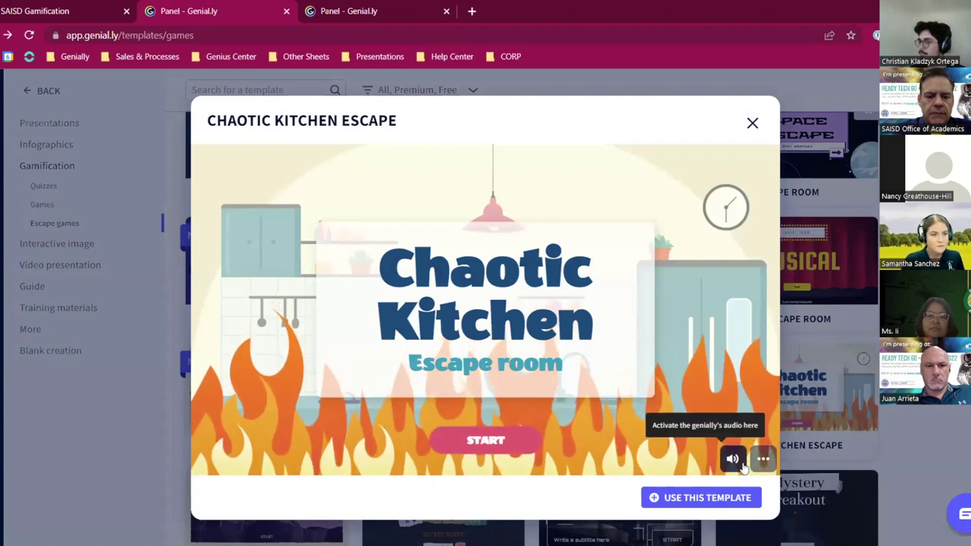
{"action": "left_click", "coordinate": [742, 465]}
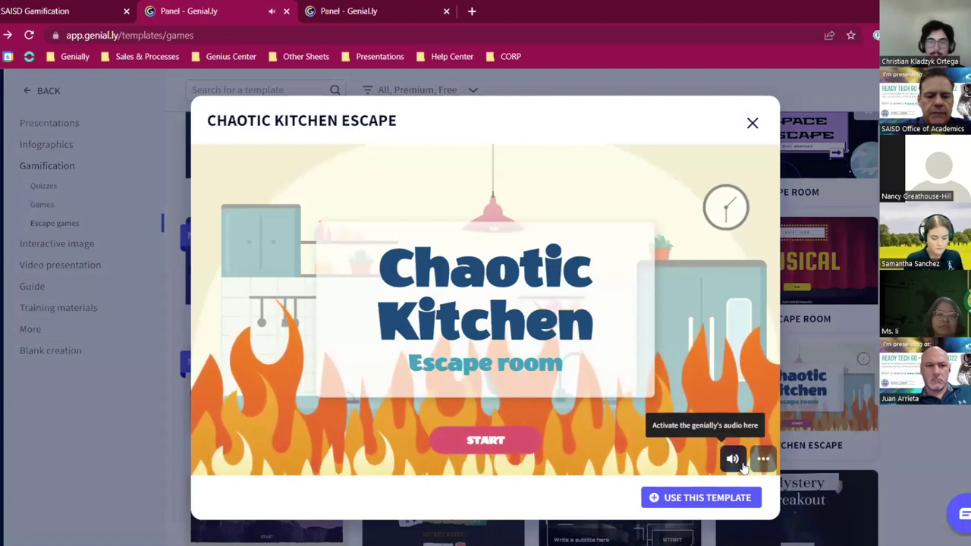
Play the Chaotic Kitchen preview through its introduction, fridge note and recipe to the first question, and close the preview.
{"action": "left_click", "coordinate": [474, 446]}
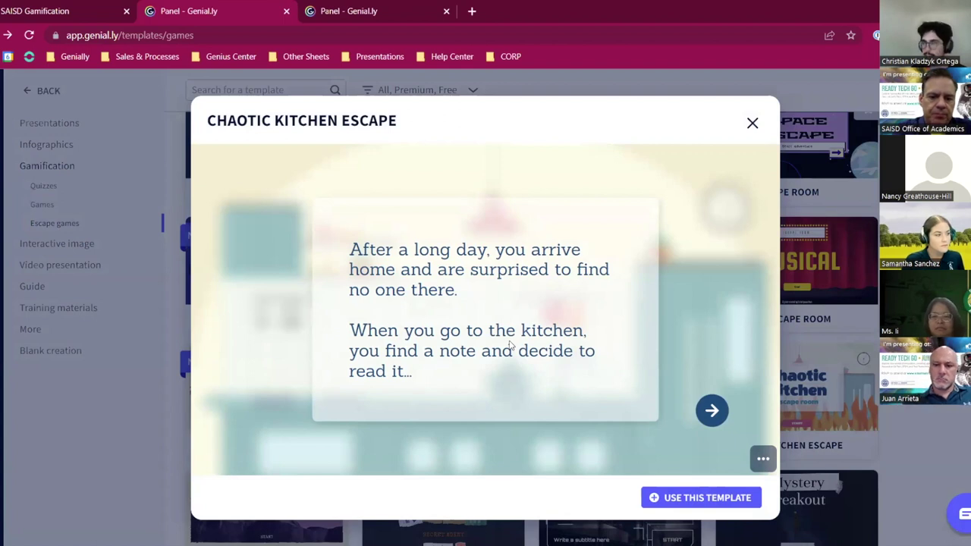
{"action": "left_click", "coordinate": [712, 411]}
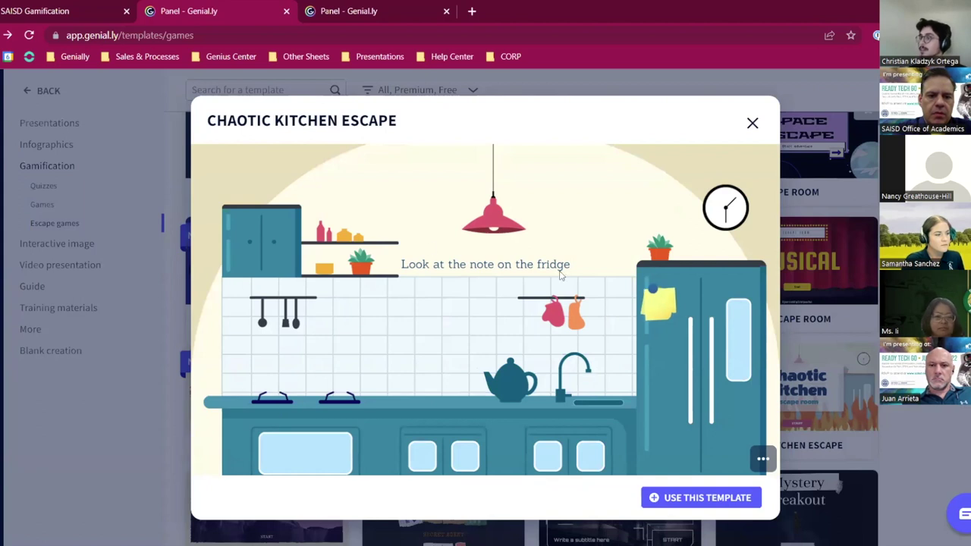
{"action": "left_click", "coordinate": [665, 314]}
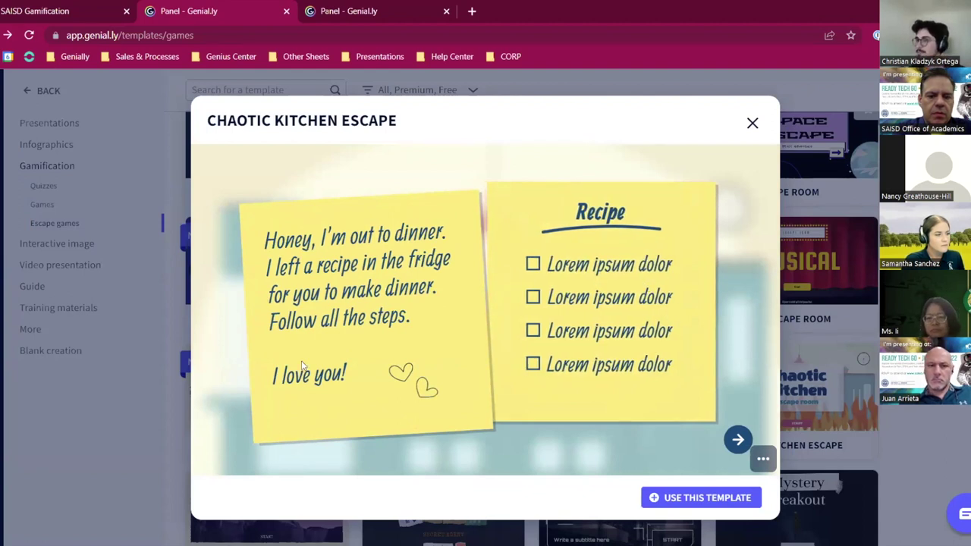
{"action": "left_click", "coordinate": [738, 440]}
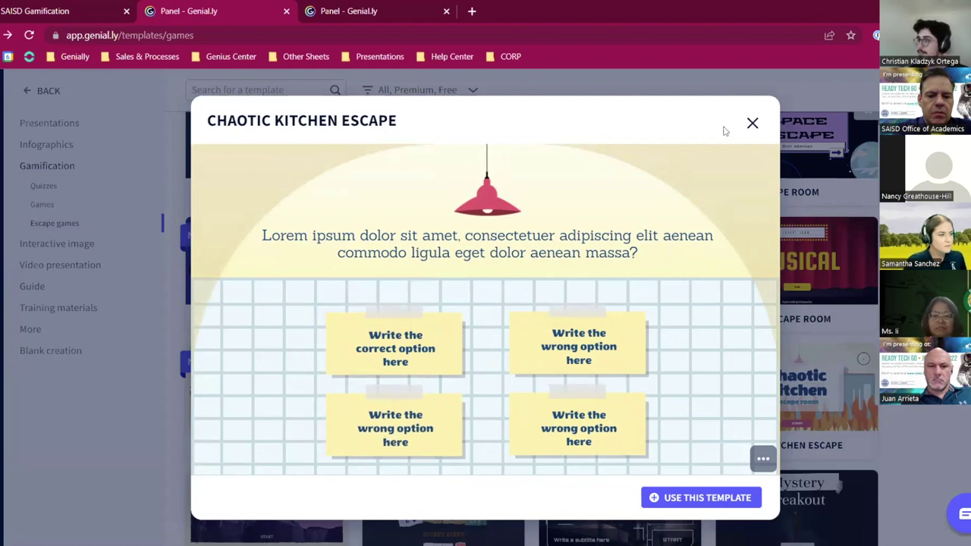
{"action": "left_click", "coordinate": [753, 124]}
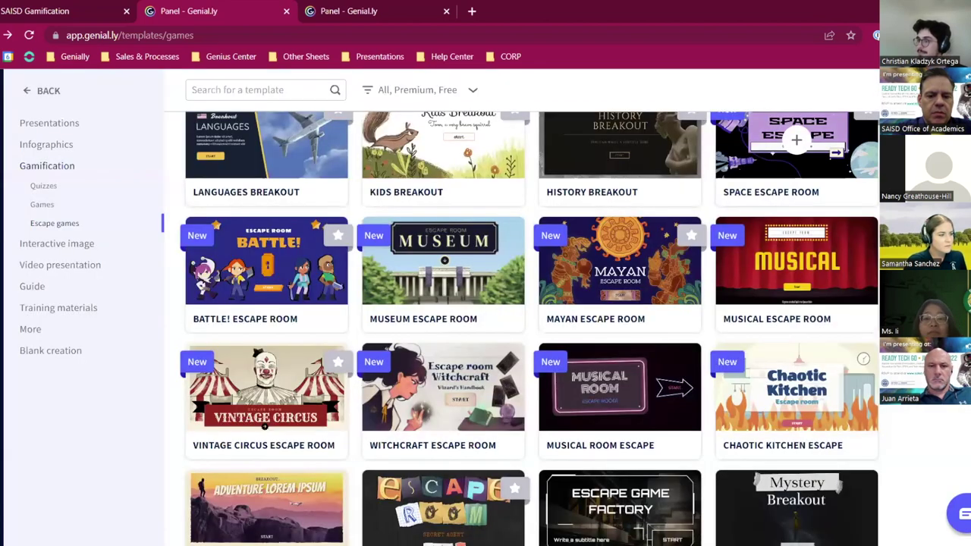
Browse further through the Escape games templates, down to Science Breakout and Dragon Dungeon Breakout.
{"action": "scroll", "coordinate": [182, 421], "scroll_direction": "down", "scroll_amount": 5}
{"action": "scroll", "coordinate": [182, 421], "scroll_direction": "down", "scroll_amount": 3}
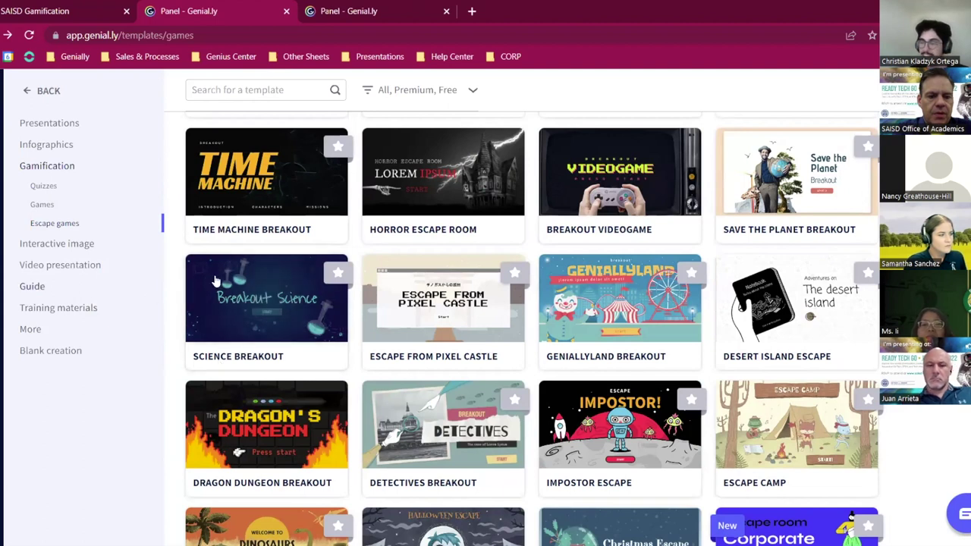
{"action": "mouse_move", "coordinate": [347, 343]}
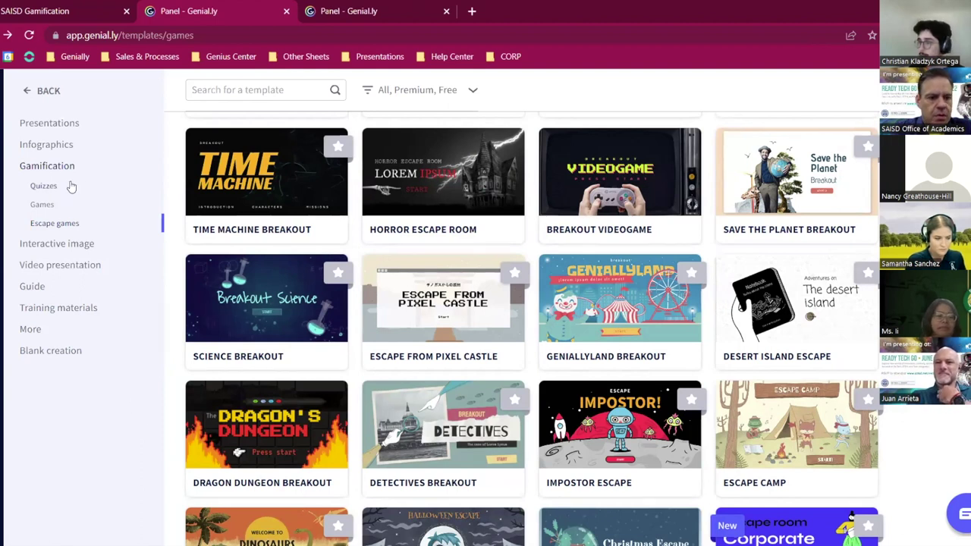
Switch to the SAISD Gamification presentation and advance past the slide on types of gamification.
{"action": "left_click", "coordinate": [52, 14]}
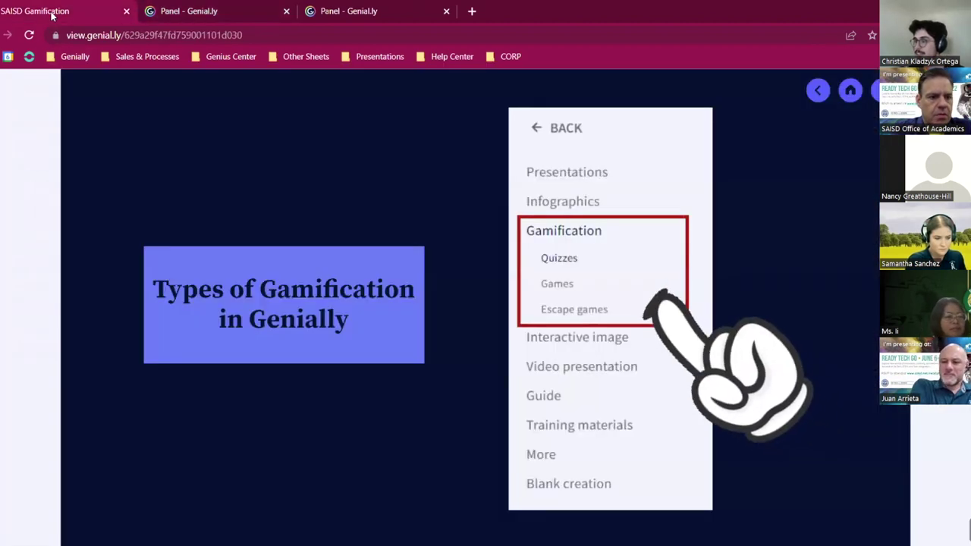
{"action": "left_click", "coordinate": [877, 90]}
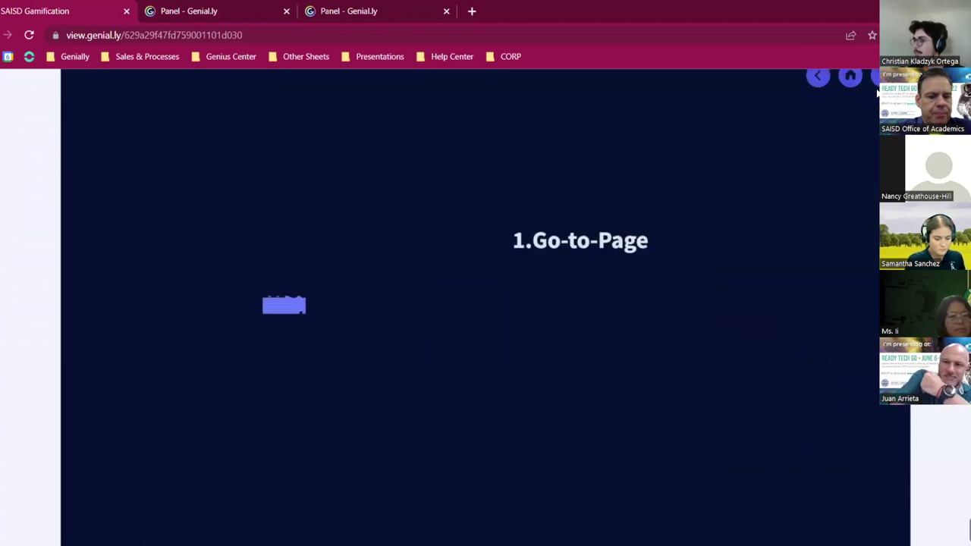
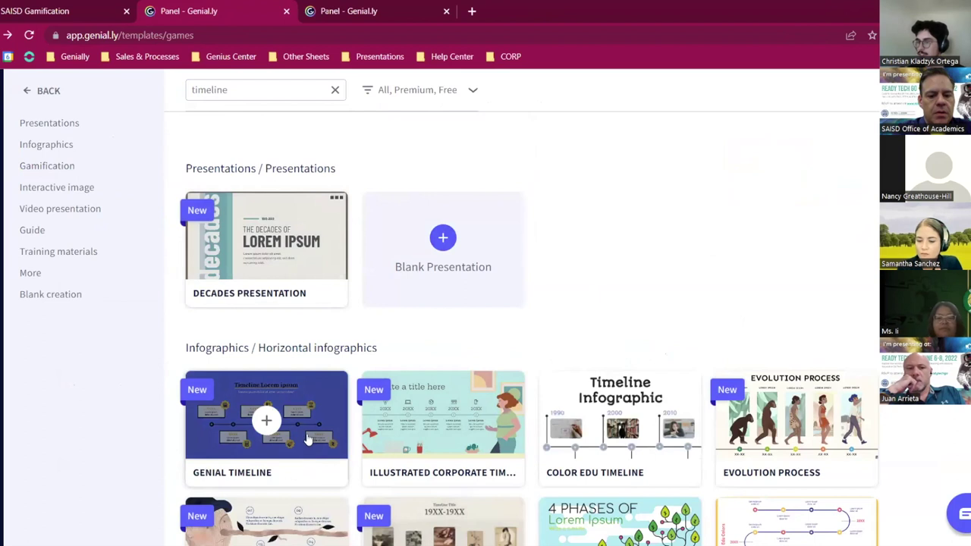
Preview the Genial Timeline template, compare its colour palettes, and create a project from it with the navy and periwinkle palette.
{"action": "left_click", "coordinate": [267, 420]}
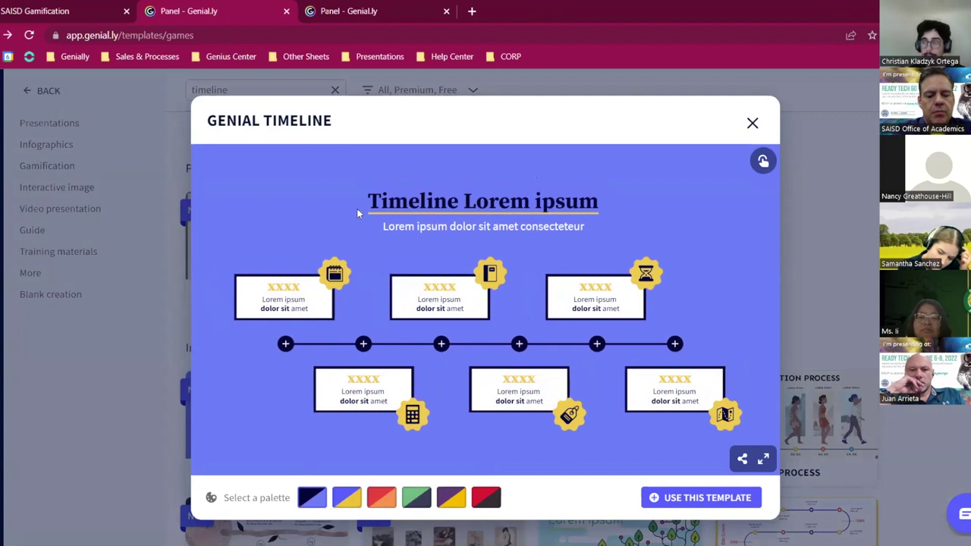
{"action": "left_click", "coordinate": [342, 512]}
{"action": "left_click", "coordinate": [378, 504]}
{"action": "left_click", "coordinate": [314, 498]}
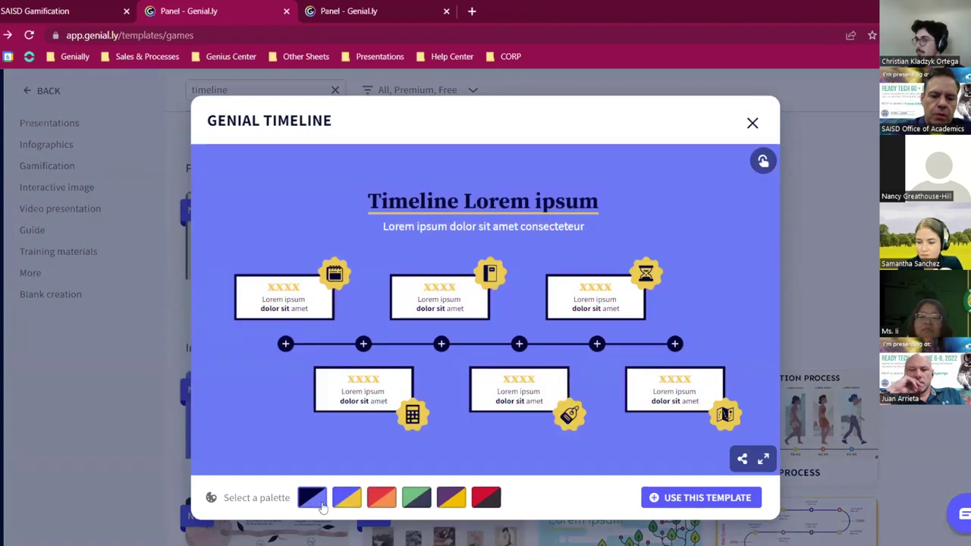
{"action": "left_click", "coordinate": [695, 501]}
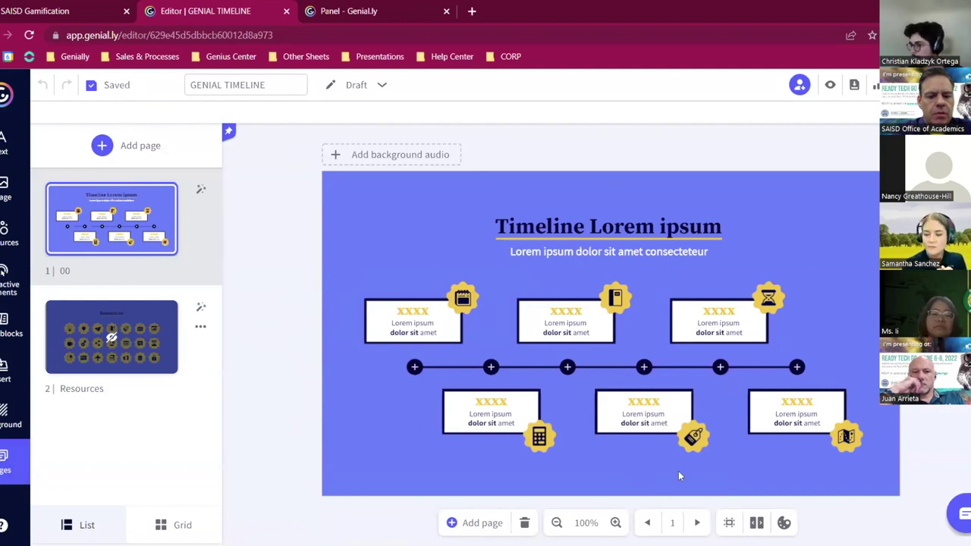
Delete the timeline's last three cards with their markers and the connecting line, and move the three remaining cards towards the page centre.
{"action": "left_click_drag", "start_coordinate": [644, 461], "coordinate": [812, 325]}
{"action": "key", "text": "Delete"}
{"action": "left_click_drag", "start_coordinate": [876, 474], "coordinate": [815, 407]}
{"action": "key", "text": "Delete"}
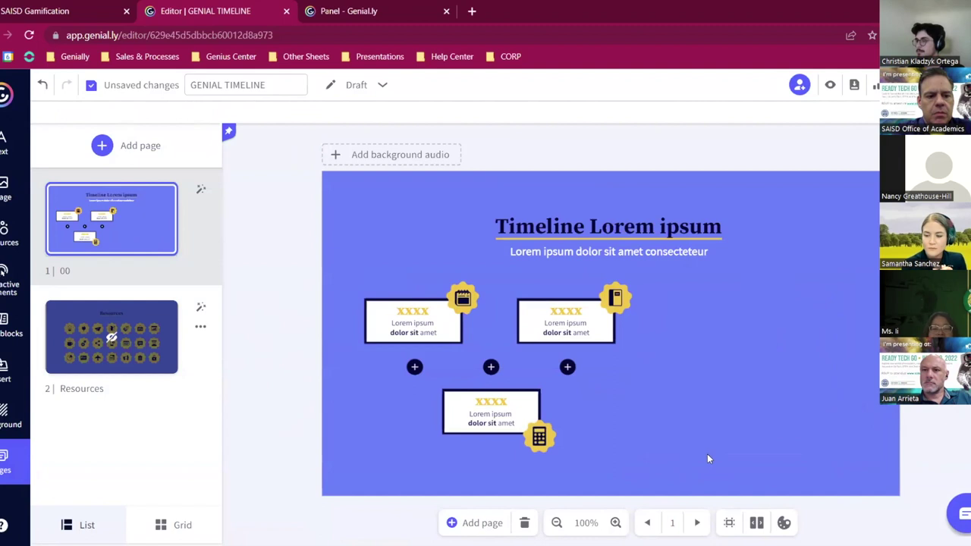
{"action": "left_click_drag", "start_coordinate": [675, 458], "coordinate": [351, 266]}
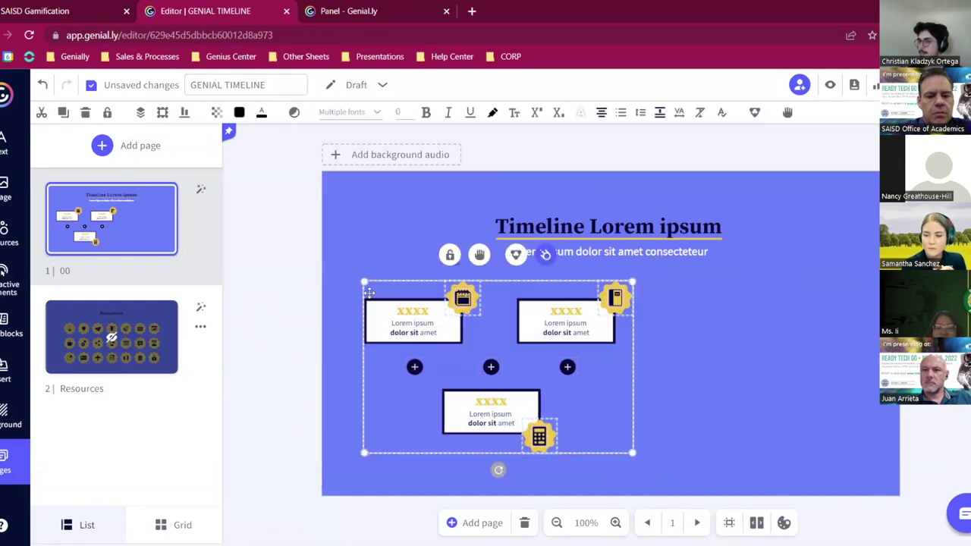
{"action": "left_click_drag", "start_coordinate": [400, 328], "coordinate": [516, 332]}
Replace the page's main title with "Genially Quiz".
{"action": "double_click", "coordinate": [538, 225]}
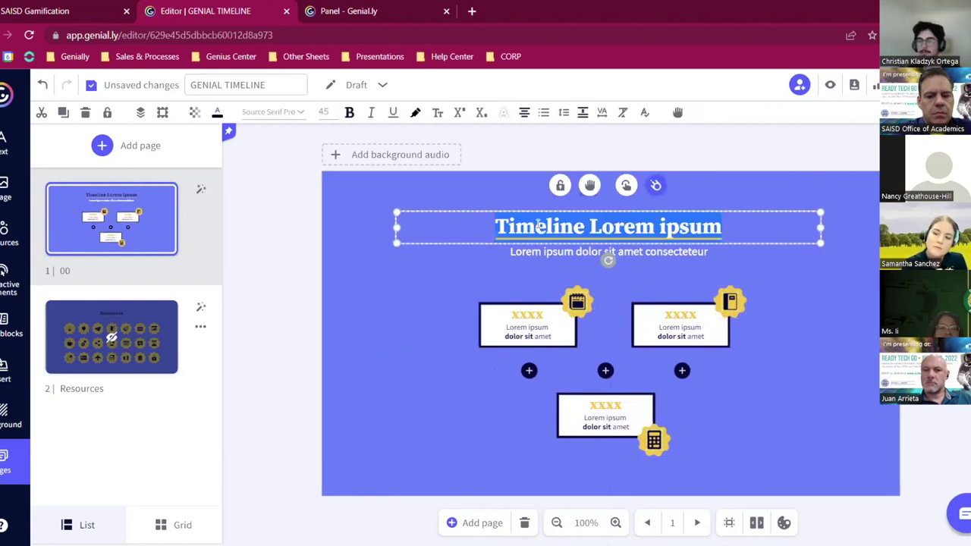
{"action": "type", "text": "Qu"}
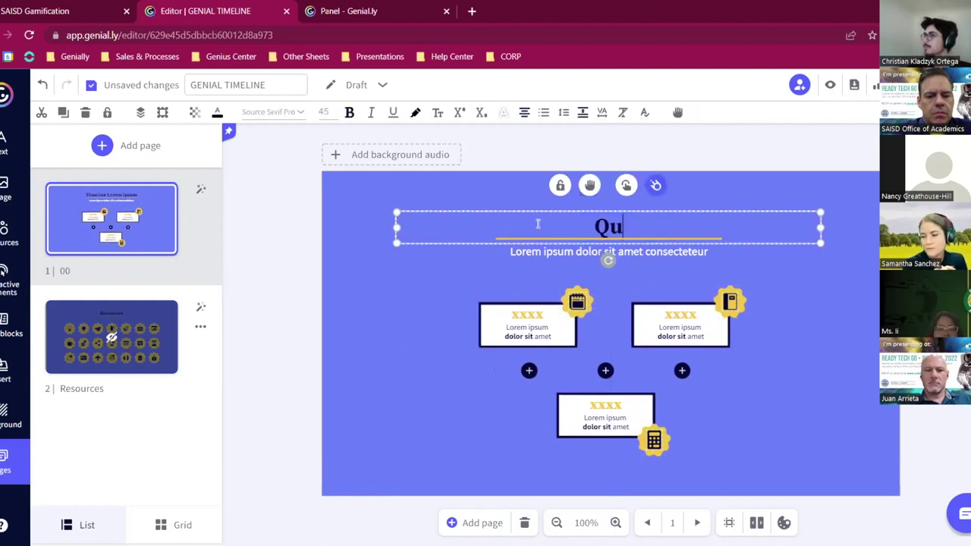
{"action": "type", "text": "iz"}
{"action": "key", "text": "BackSpace"}
{"action": "key", "text": "BackSpace"}
{"action": "key", "text": "BackSpace"}
{"action": "key", "text": "BackSpace"}
{"action": "type", "text": "GEni"}
{"action": "key", "text": "BackSpace"}
{"action": "key", "text": "BackSpace"}
{"action": "key", "text": "BackSpace"}
{"action": "type", "text": "eni"}
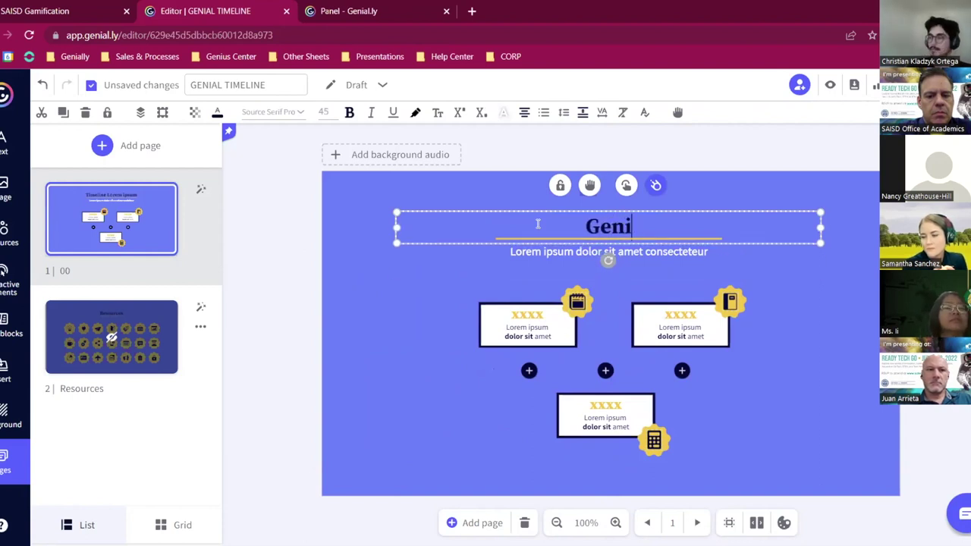
{"action": "type", "text": "ally Quiz"}
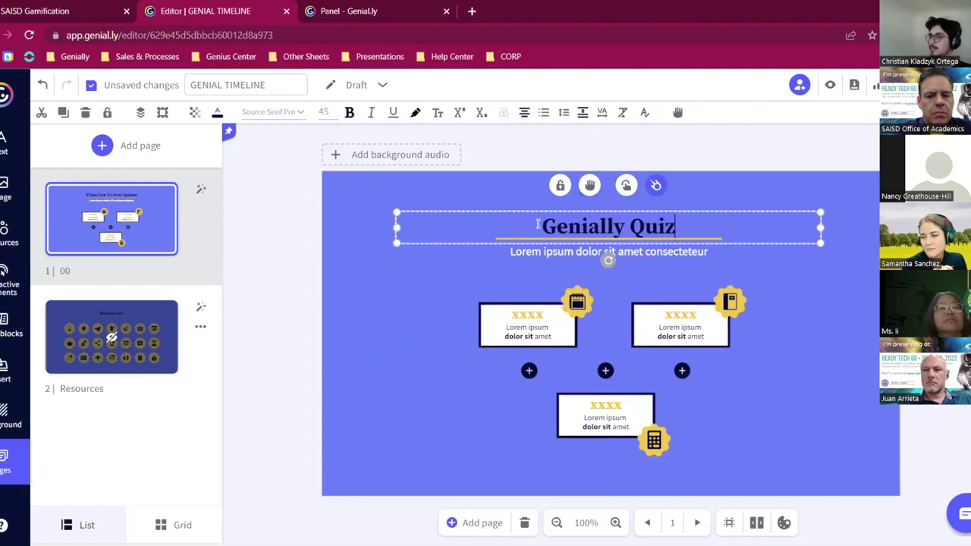
Replace the subtitle under the main title with "June 6, 2022".
{"action": "double_click", "coordinate": [536, 251]}
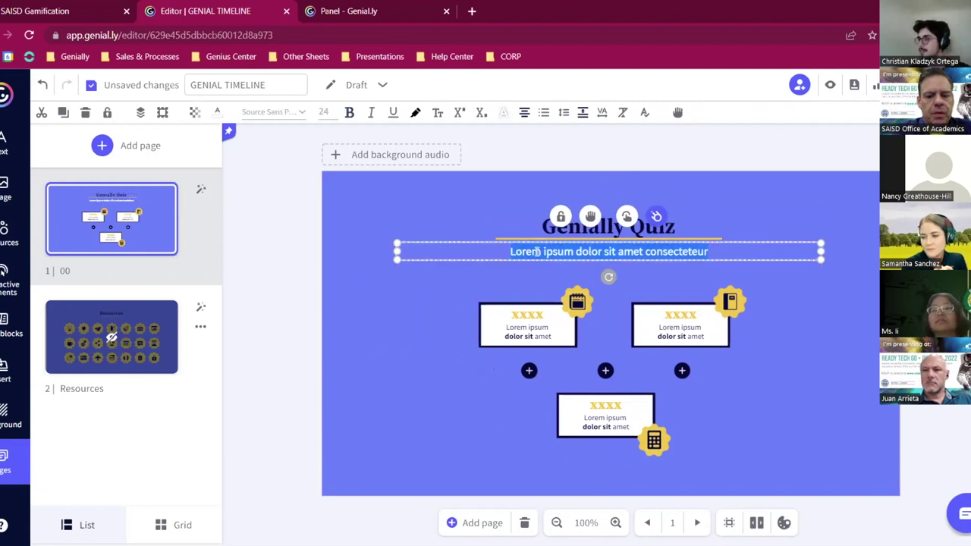
{"action": "type", "text": "June"}
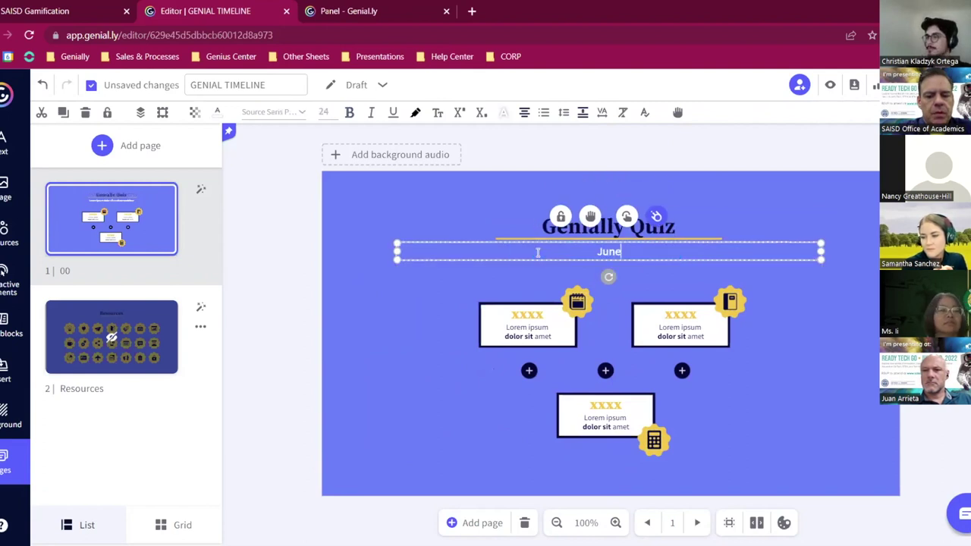
{"action": "type", "text": " 6, 2022"}
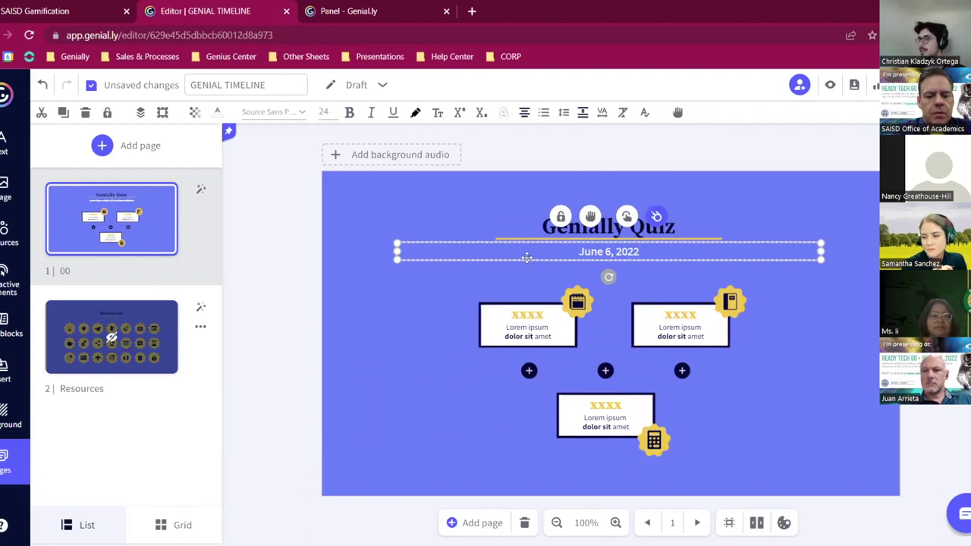
Delete the yellow calendar, notebook and calculator badges from the three cards.
{"action": "left_click", "coordinate": [602, 307]}
{"action": "left_click", "coordinate": [577, 301]}
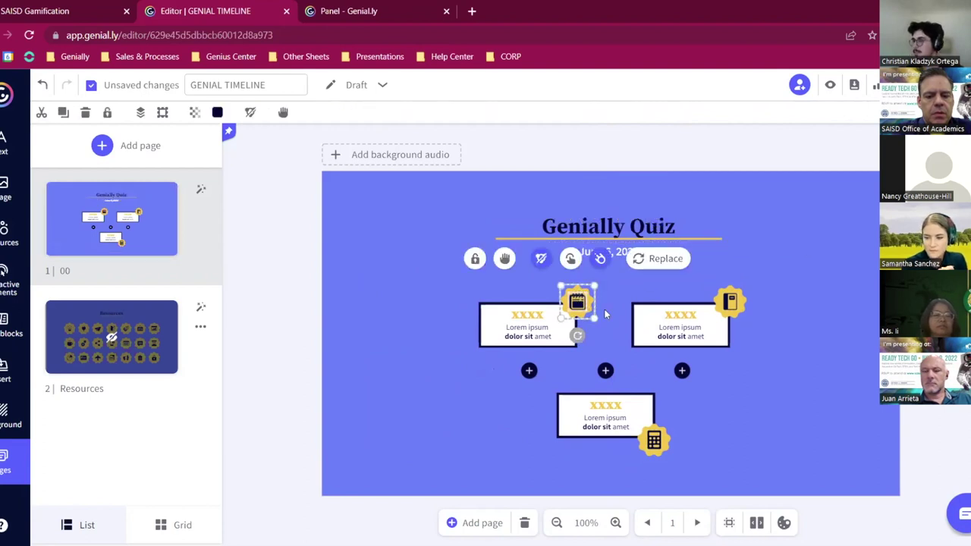
{"action": "key", "text": "Delete"}
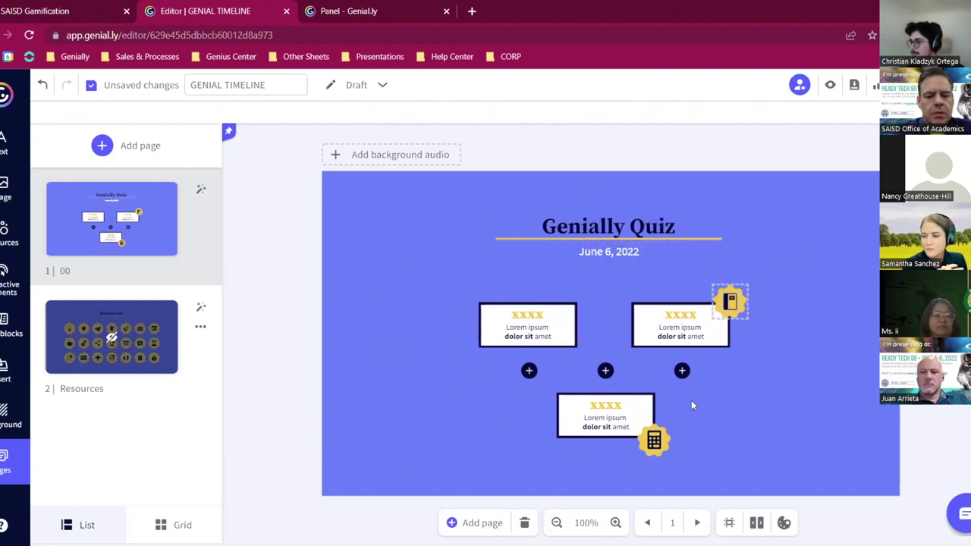
{"action": "key", "text": "Delete"}
{"action": "left_click", "coordinate": [655, 440]}
{"action": "key", "text": "Delete"}
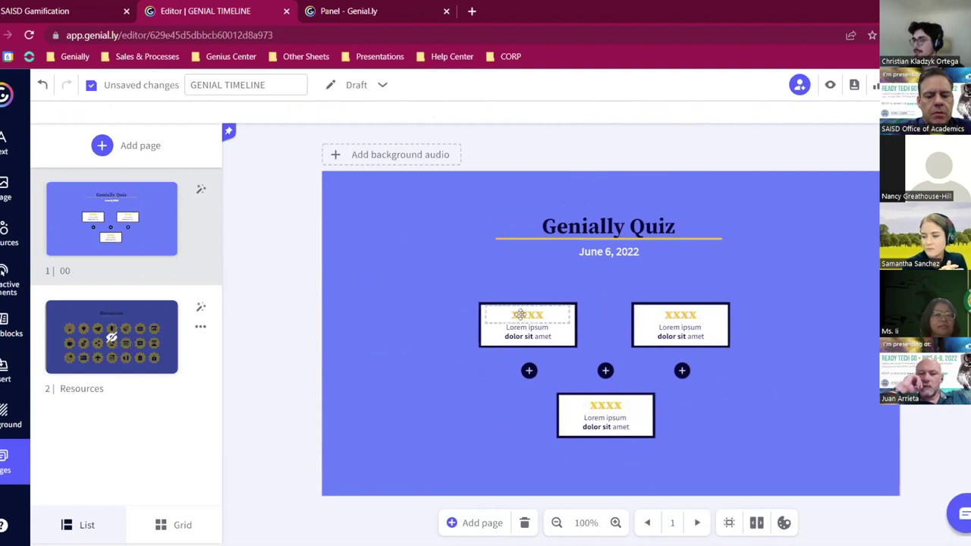
Replace the XXXX headings with "Question 1" on the first card, "Question 2" on the lower card and "Question 3" on the last upper card.
{"action": "left_click", "coordinate": [521, 314]}
{"action": "double_click", "coordinate": [523, 314]}
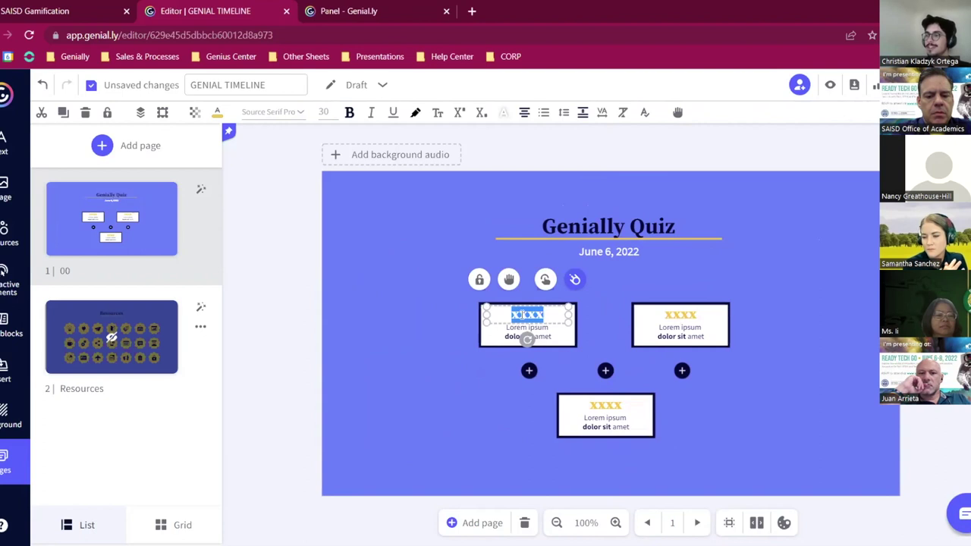
{"action": "type", "text": "Question 1"}
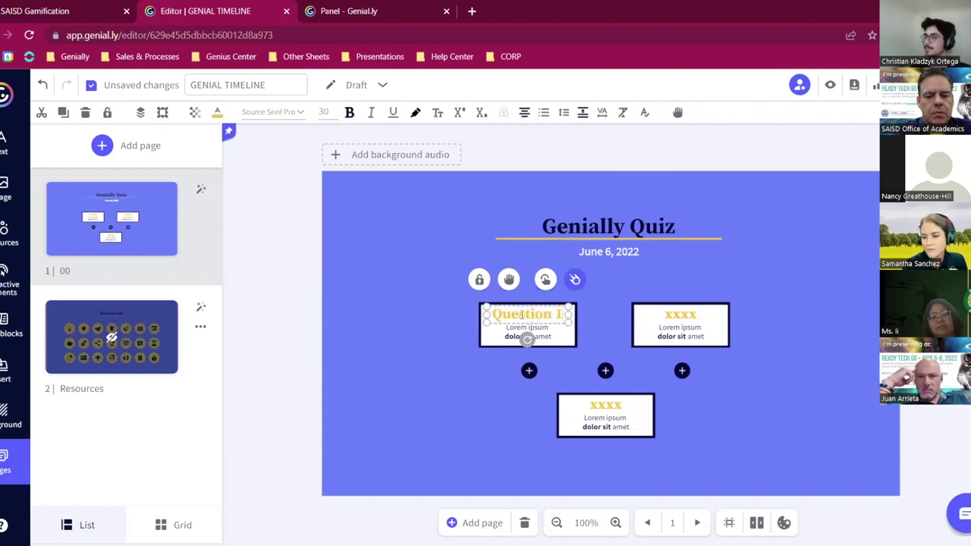
{"action": "double_click", "coordinate": [606, 405]}
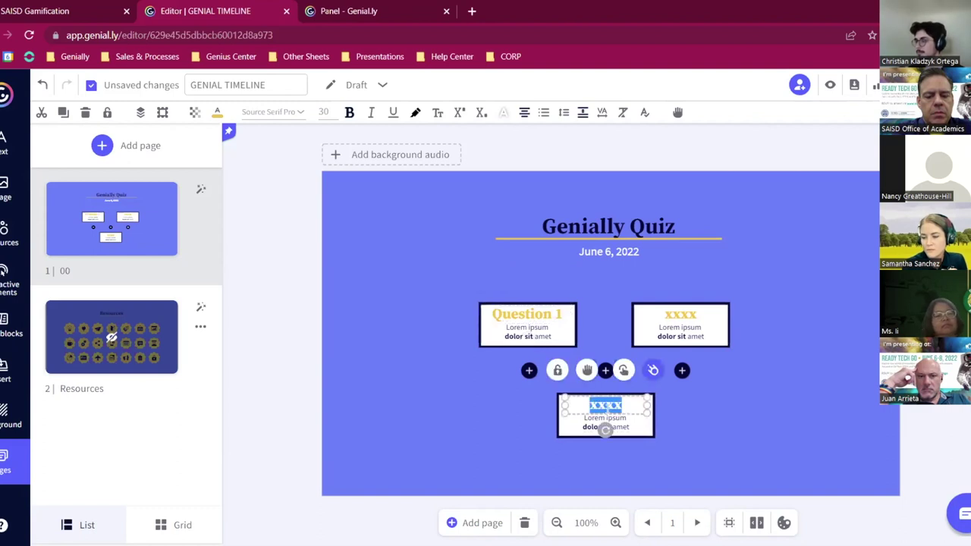
{"action": "type", "text": "Q"}
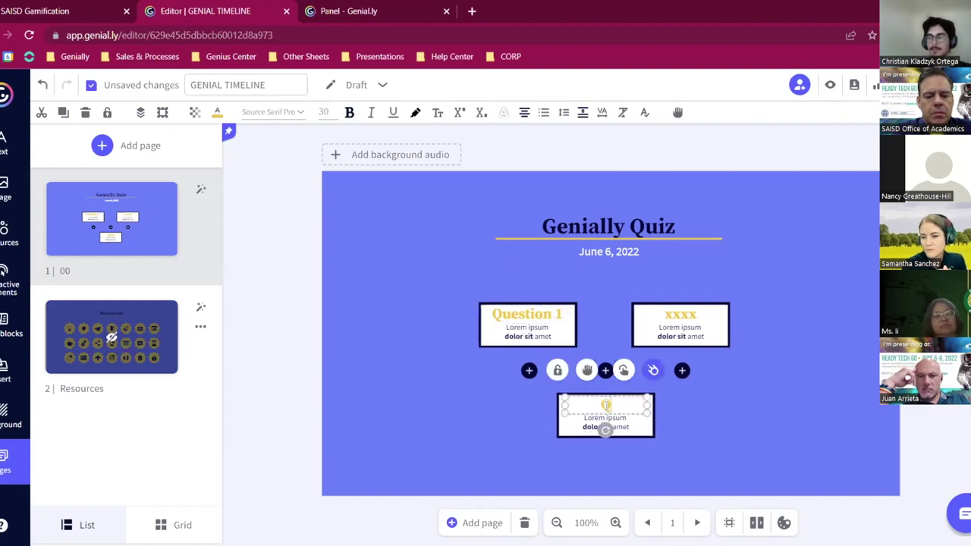
{"action": "type", "text": "uestion 2"}
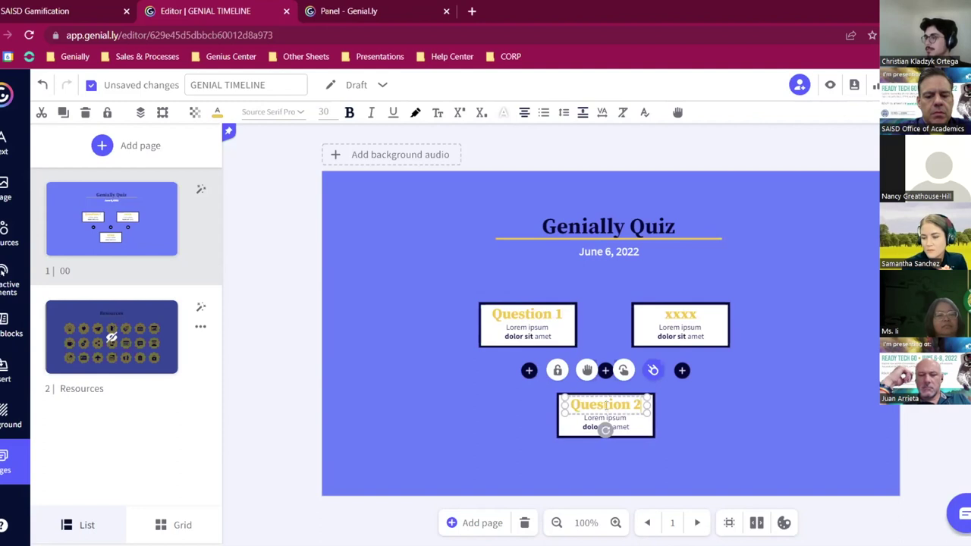
{"action": "double_click", "coordinate": [681, 314]}
{"action": "type", "text": "Q"}
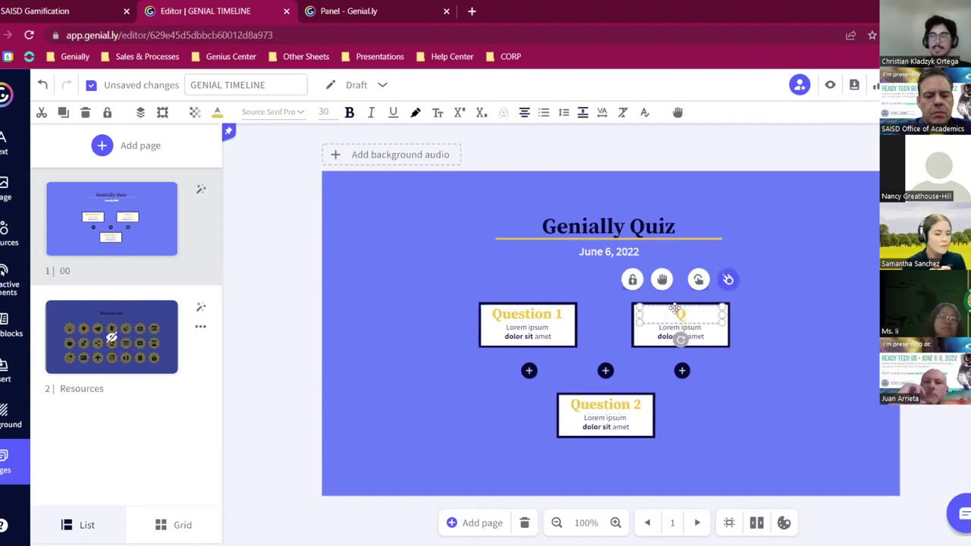
{"action": "type", "text": "uestion 3"}
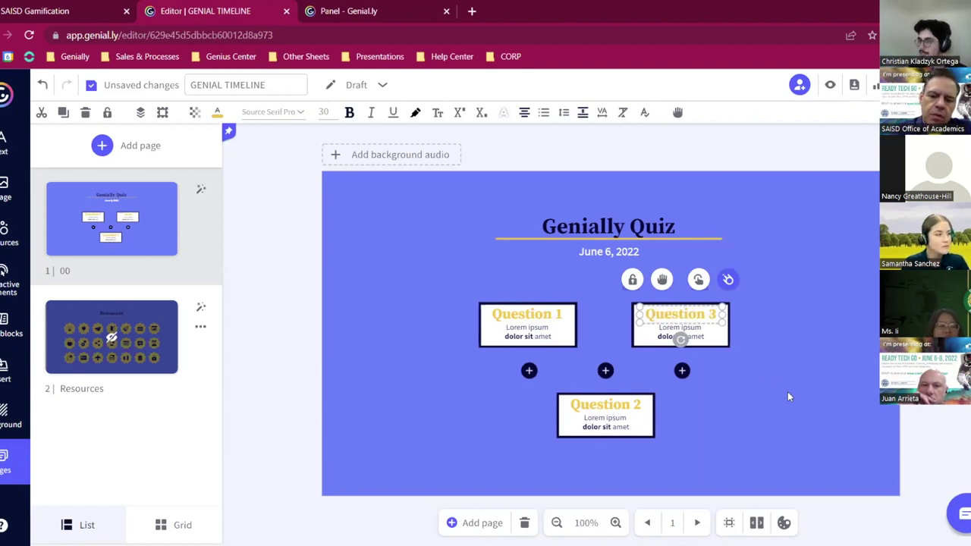
{"action": "left_click", "coordinate": [811, 444]}
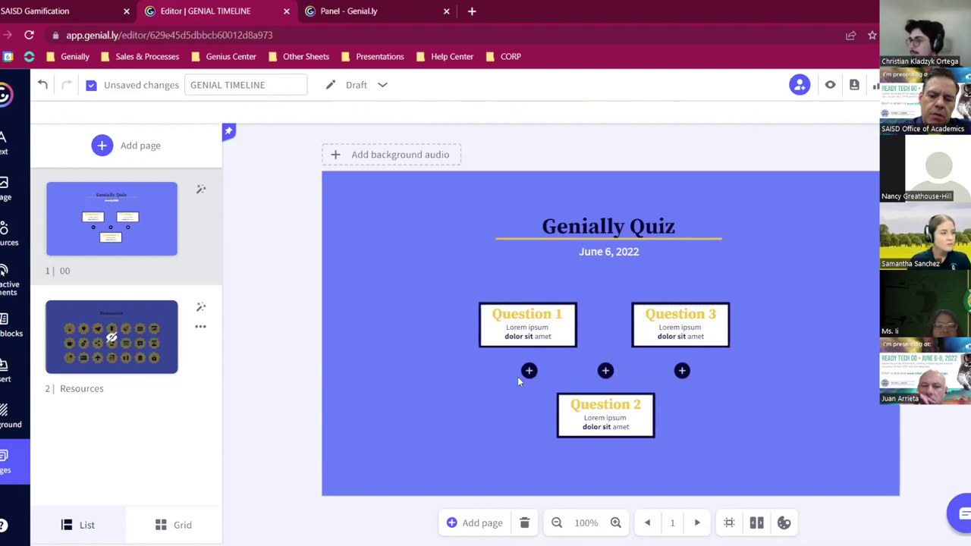
Replace the placeholder description on the Question 1 card with "Go-to-page".
{"action": "double_click", "coordinate": [516, 331]}
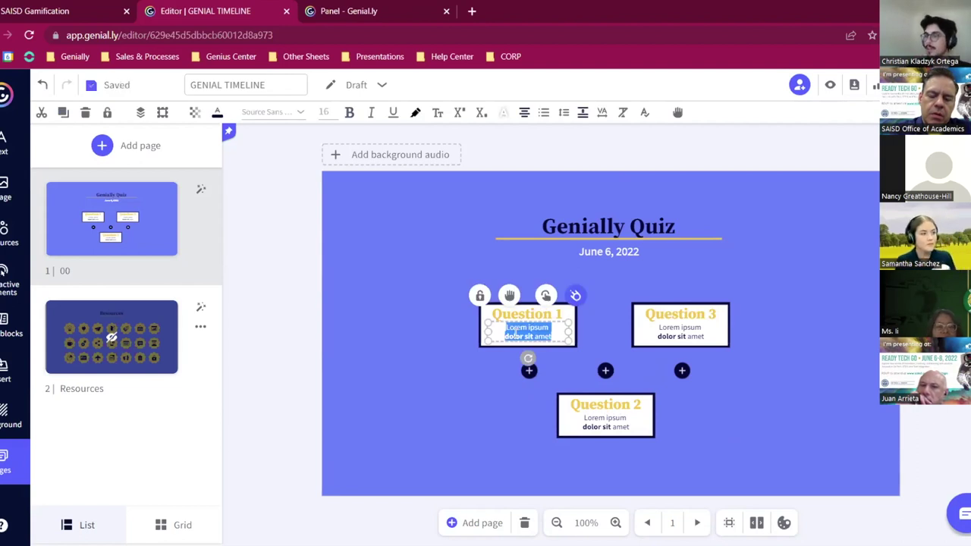
{"action": "type", "text": "Go-to-"}
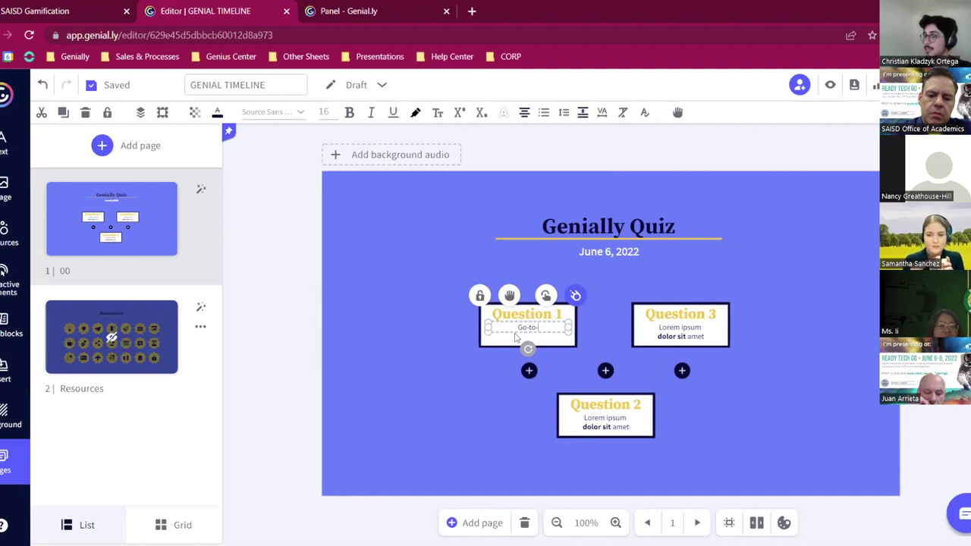
{"action": "type", "text": "page"}
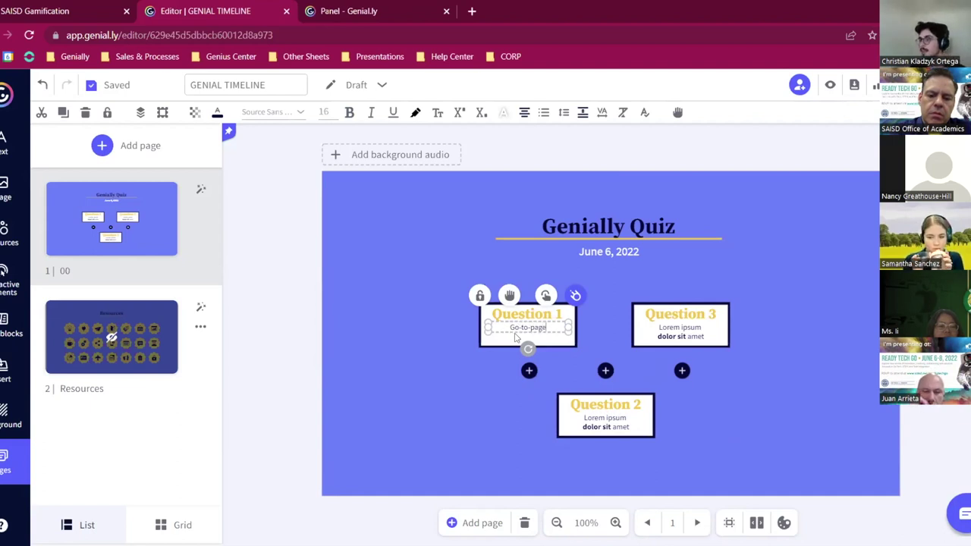
{"action": "left_click", "coordinate": [478, 406]}
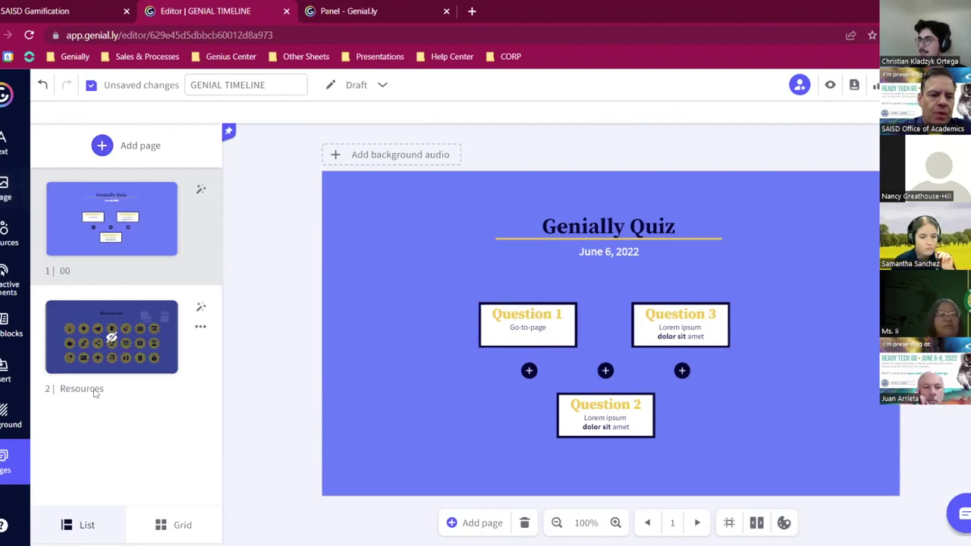
Look through the Genially template categories and own creations as page sources, and add another Resources page from the current template.
{"action": "left_click", "coordinate": [125, 149]}
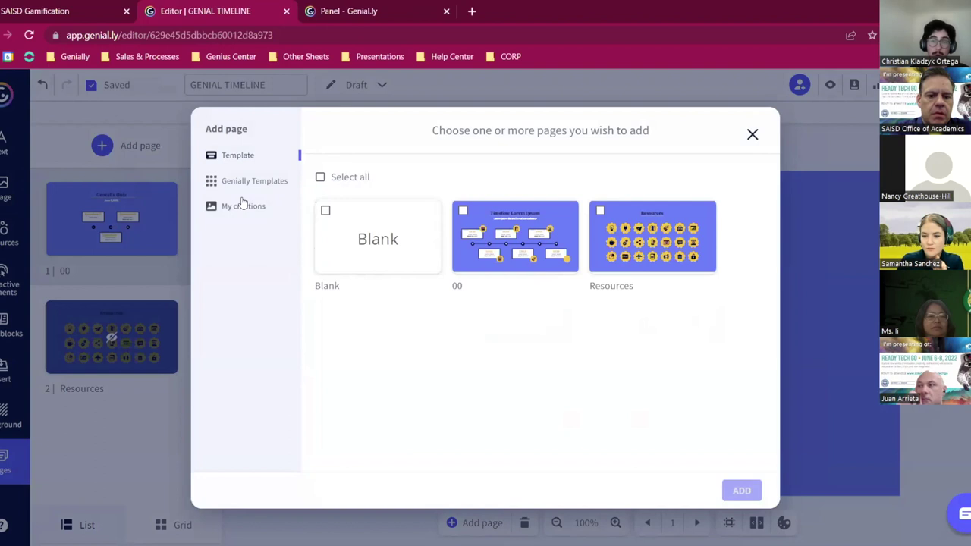
{"action": "left_click", "coordinate": [240, 185]}
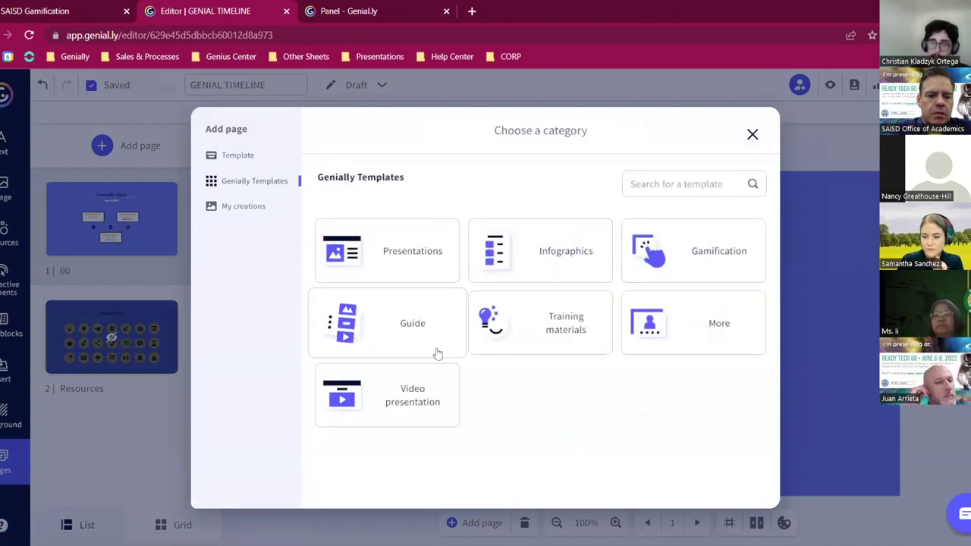
{"action": "left_click", "coordinate": [234, 212]}
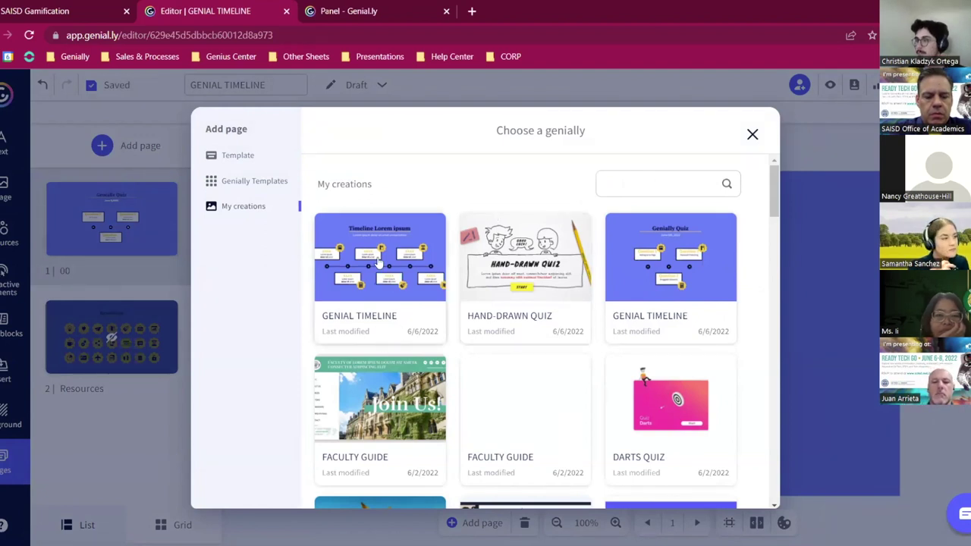
{"action": "left_click", "coordinate": [237, 157]}
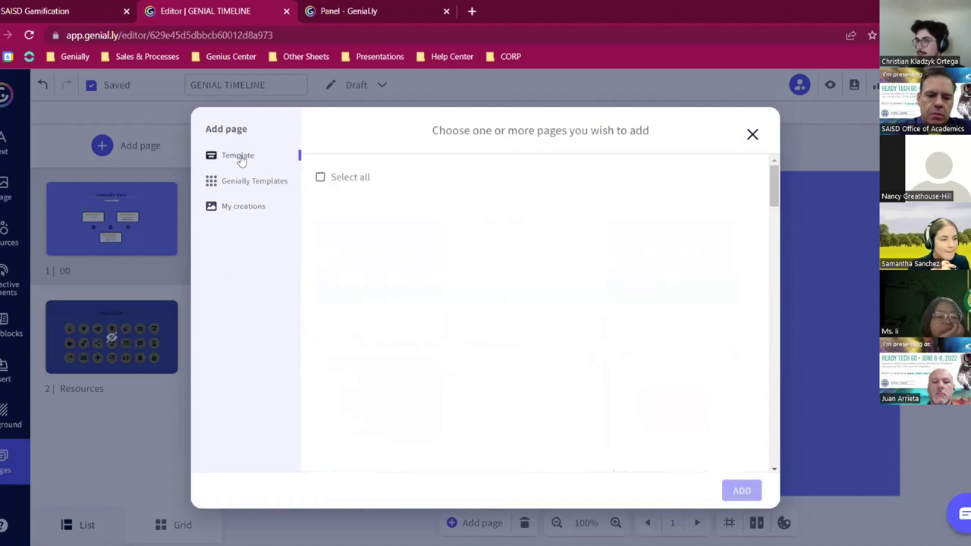
{"action": "left_click", "coordinate": [630, 256]}
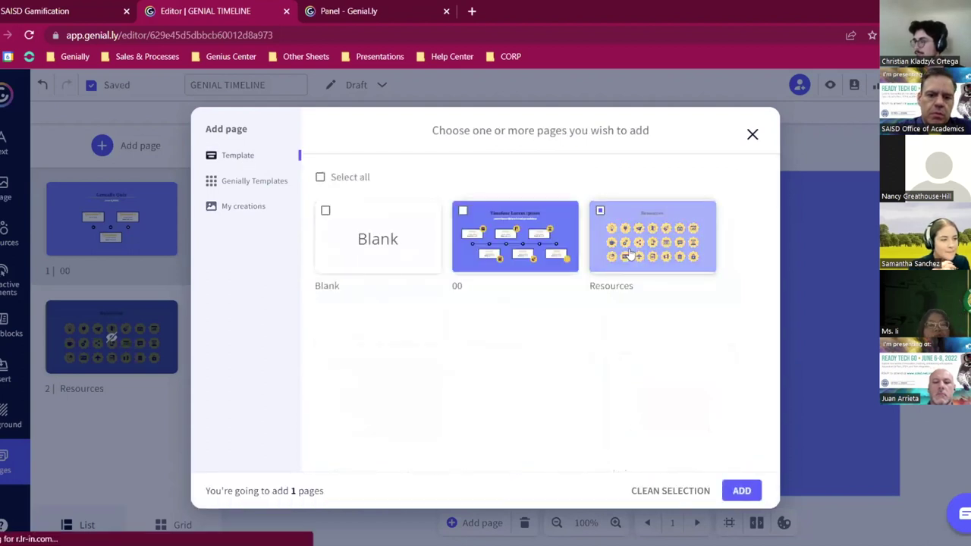
{"action": "left_click", "coordinate": [742, 491]}
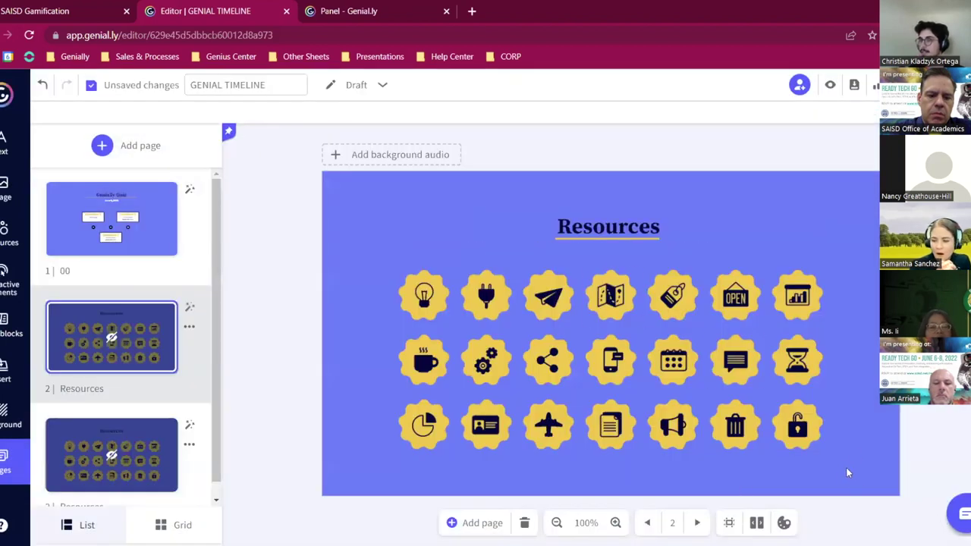
Delete all the icons from the Resources page on page 2 and replace its title with "Where was Genially founded".
{"action": "left_click", "coordinate": [408, 286]}
{"action": "key", "text": "Delete"}
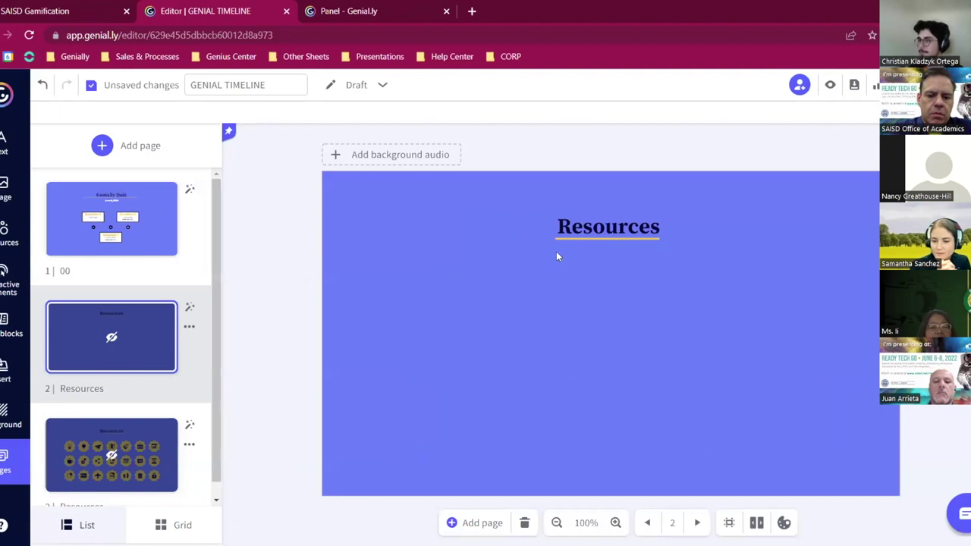
{"action": "left_click", "coordinate": [581, 226]}
{"action": "double_click", "coordinate": [581, 226]}
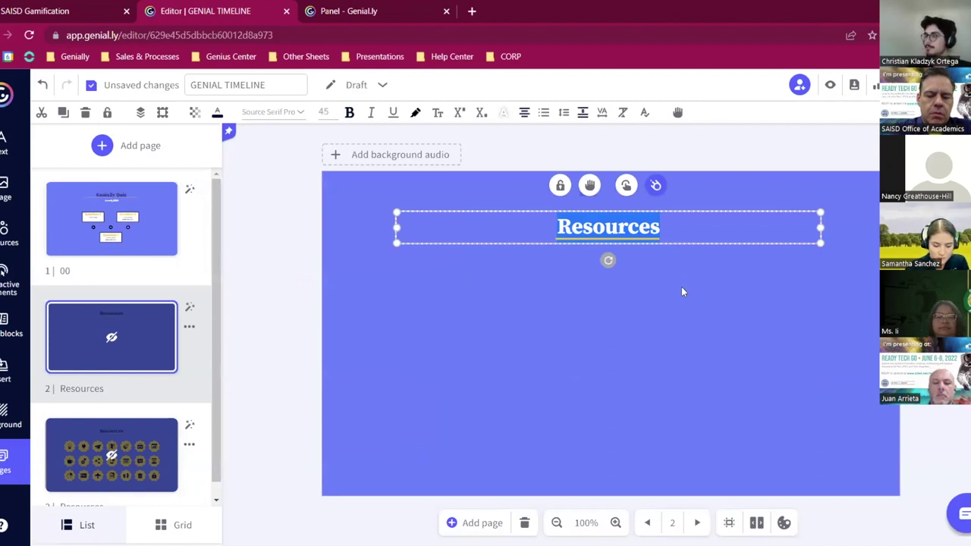
{"action": "type", "text": "Where was Genially founded"}
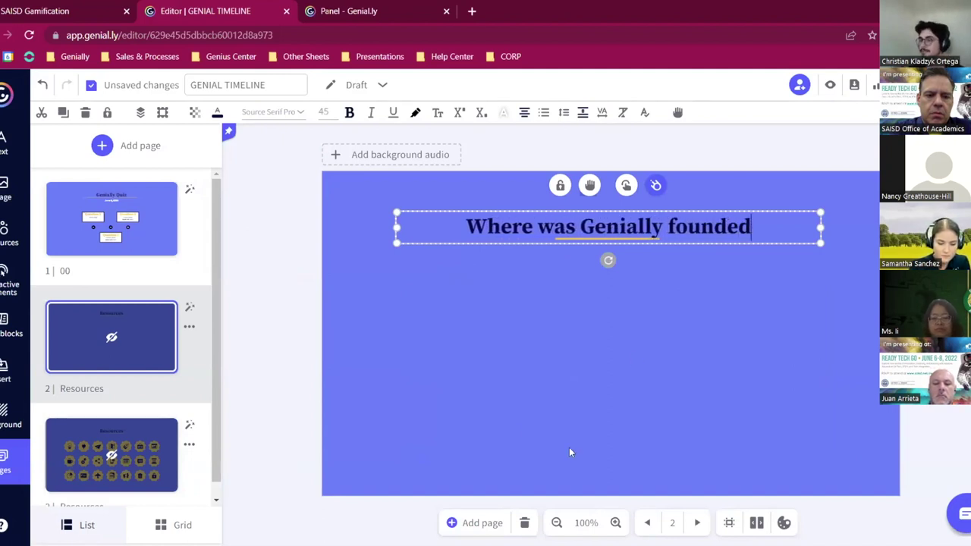
Copy the Question 1 card from the first page onto the "Where was Genially founded" page.
{"action": "left_click", "coordinate": [110, 238]}
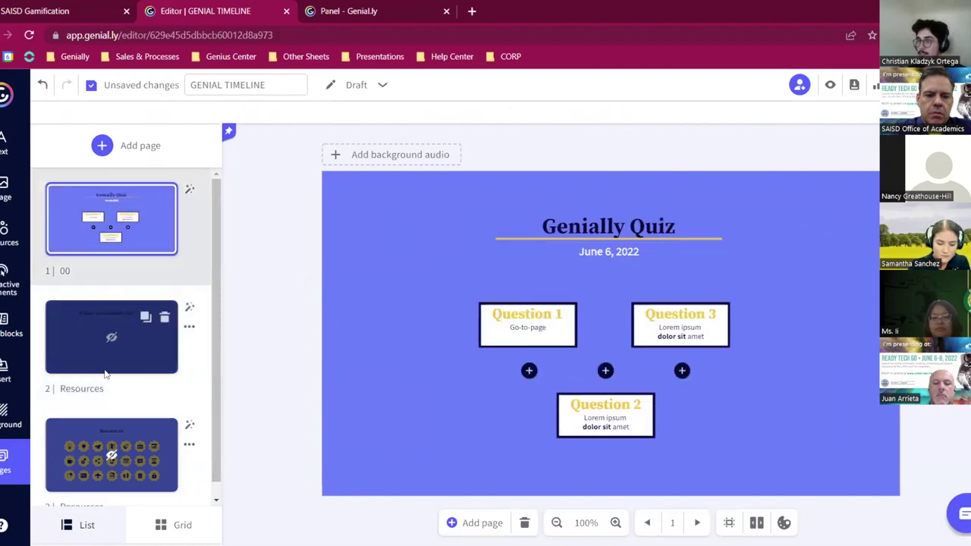
{"action": "left_click", "coordinate": [480, 298]}
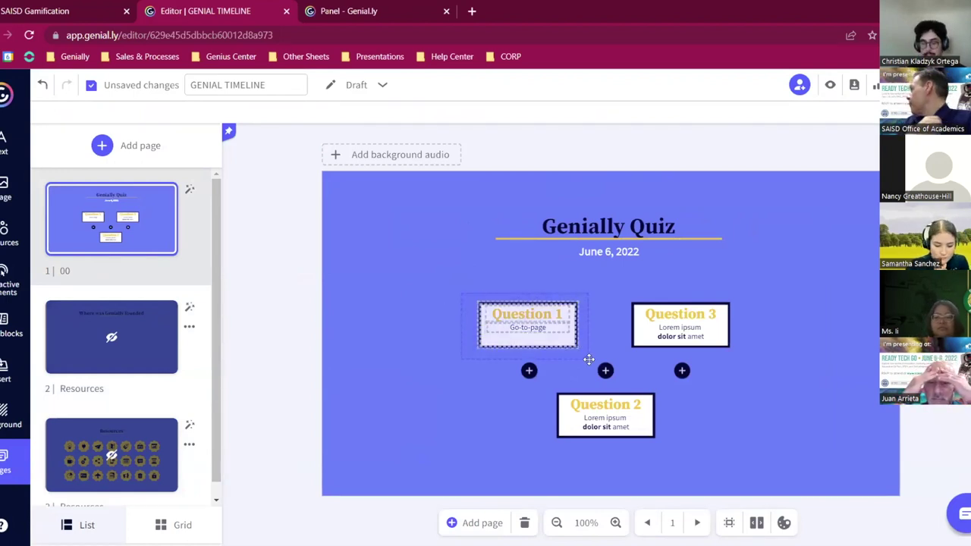
{"action": "left_click", "coordinate": [577, 347]}
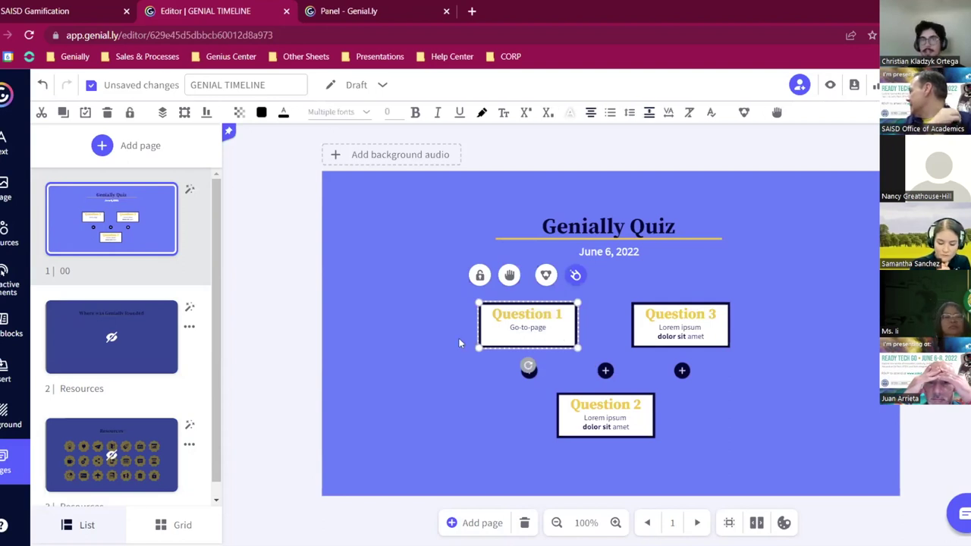
{"action": "mouse_move", "coordinate": [152, 345]}
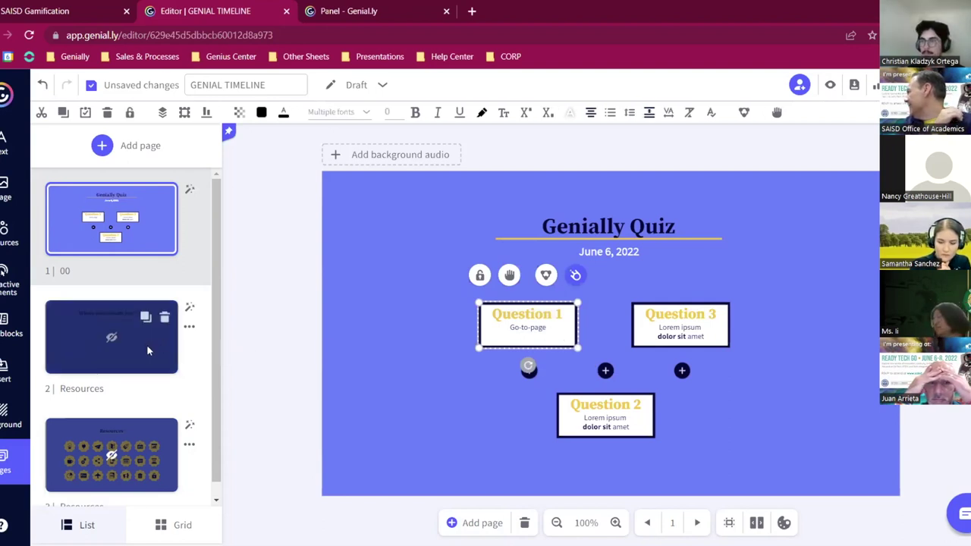
{"action": "left_click", "coordinate": [79, 359]}
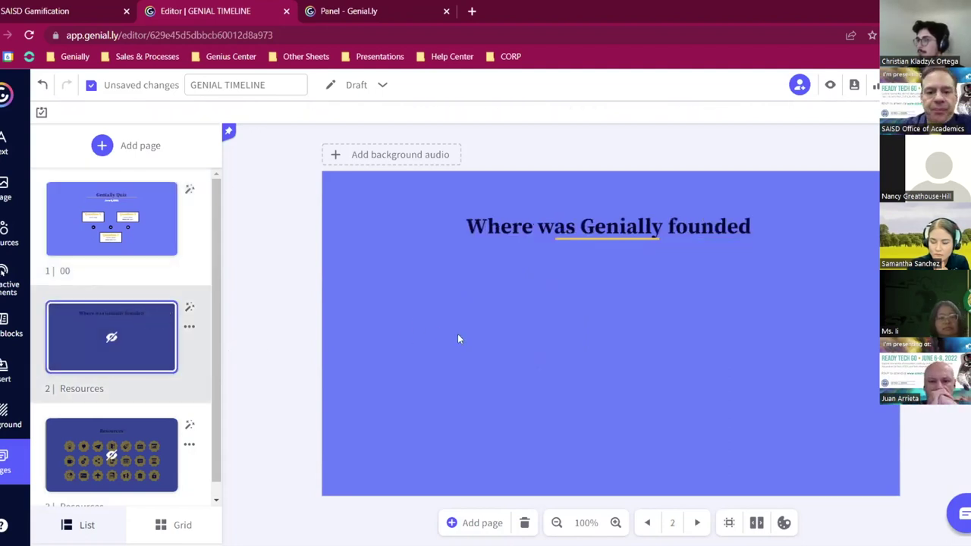
{"action": "key", "text": "ctrl+v"}
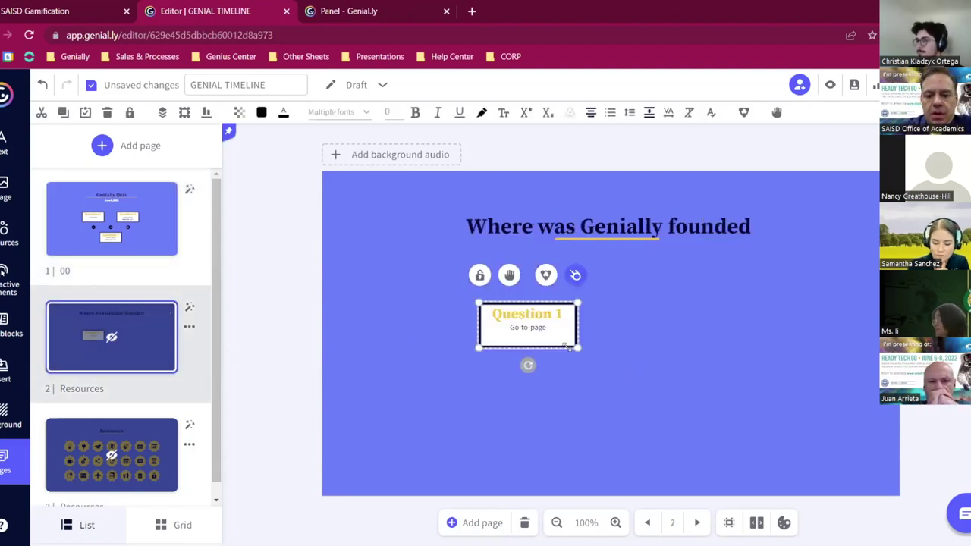
Add two more copies of the Question 1 card and arrange the three cards in a spaced row below the question.
{"action": "left_click_drag", "start_coordinate": [534, 327], "coordinate": [632, 327]}
{"action": "left_click_drag", "start_coordinate": [484, 328], "coordinate": [440, 328]}
{"action": "key", "text": "ctrl+z"}
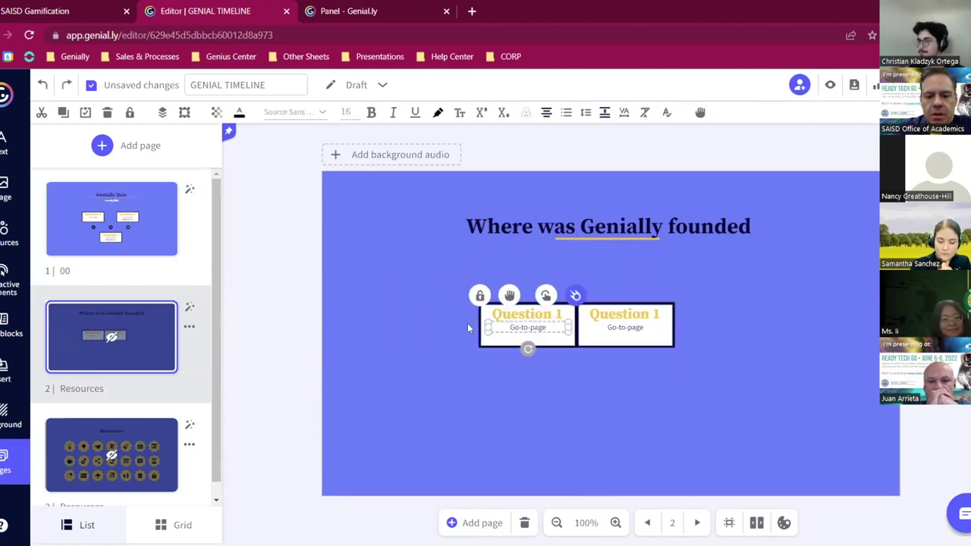
{"action": "left_click", "coordinate": [484, 370]}
{"action": "left_click", "coordinate": [511, 332]}
{"action": "left_click_drag", "start_coordinate": [511, 332], "coordinate": [434, 334]}
{"action": "left_click", "coordinate": [648, 331]}
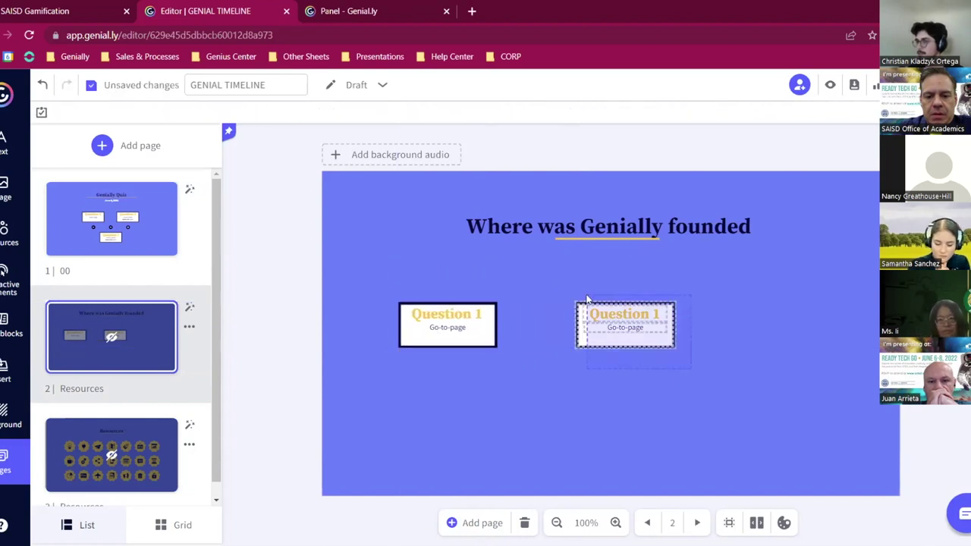
{"action": "left_click_drag", "start_coordinate": [649, 332], "coordinate": [628, 329]}
{"action": "left_click", "coordinate": [520, 404]}
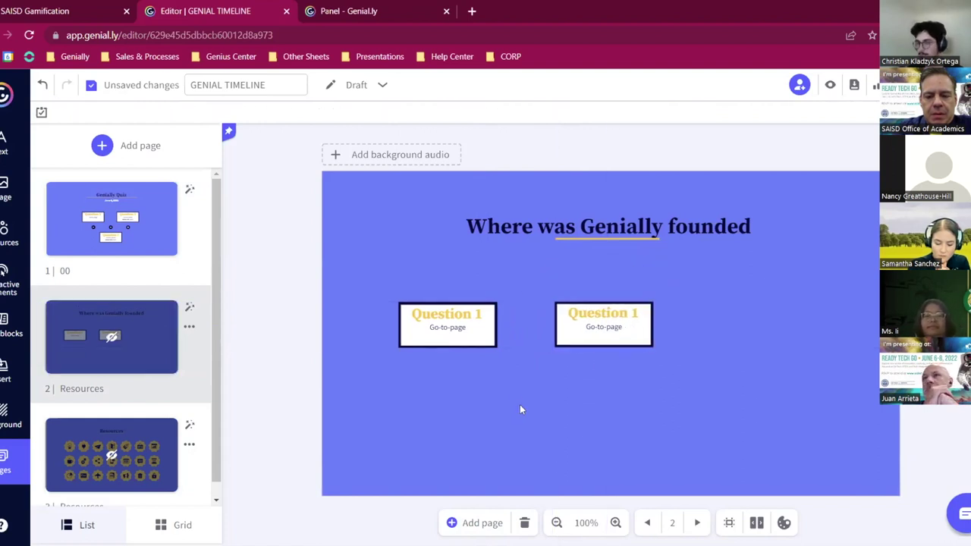
{"action": "key", "text": "ctrl+v"}
{"action": "left_click_drag", "start_coordinate": [498, 377], "coordinate": [744, 322]}
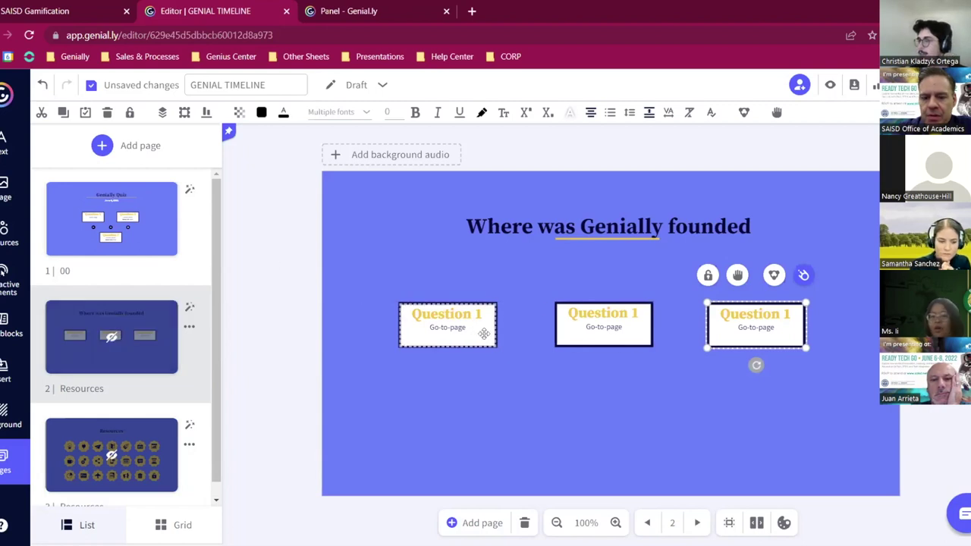
Delete the "Question 1" heading and the "Go-to-page" text from the first card in the row.
{"action": "left_click", "coordinate": [458, 327]}
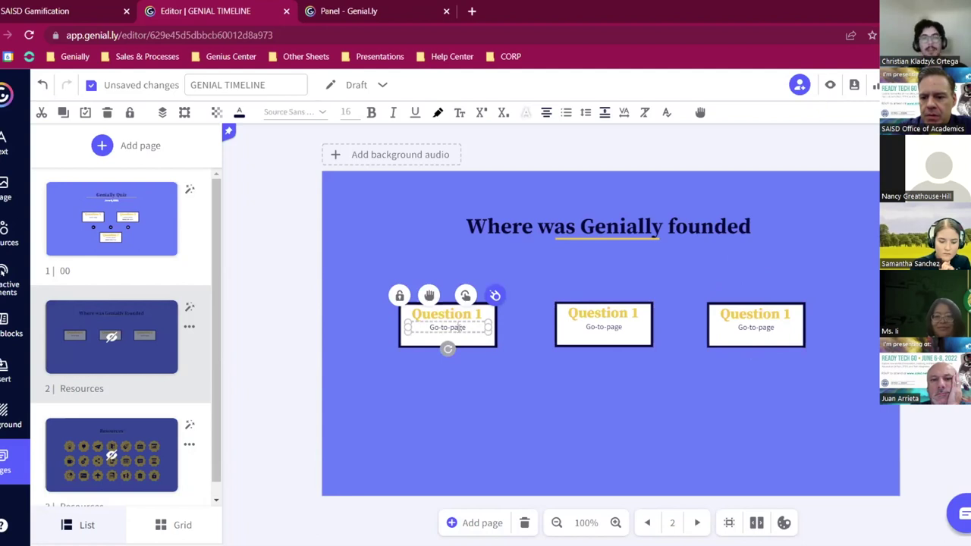
{"action": "double_click", "coordinate": [450, 314]}
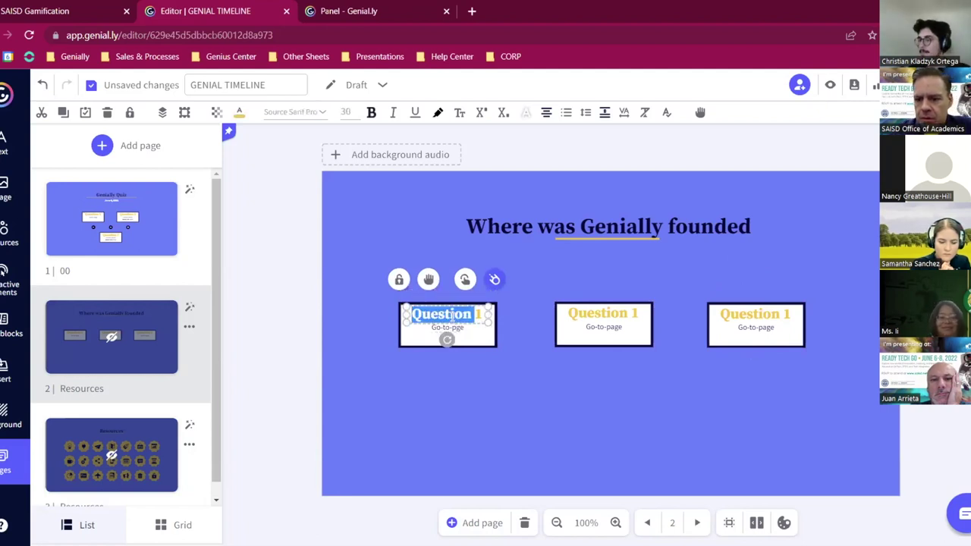
{"action": "key", "text": "BackSpace"}
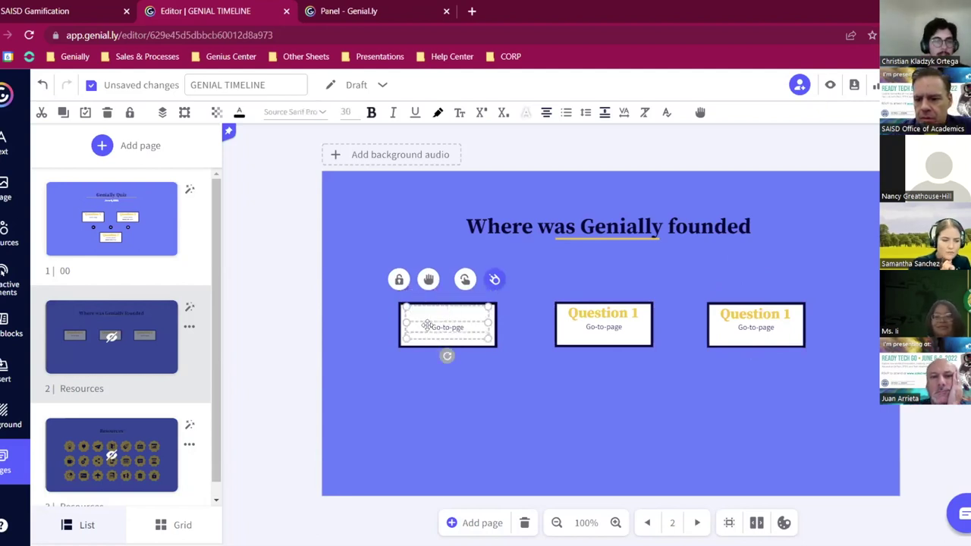
{"action": "left_click", "coordinate": [441, 329]}
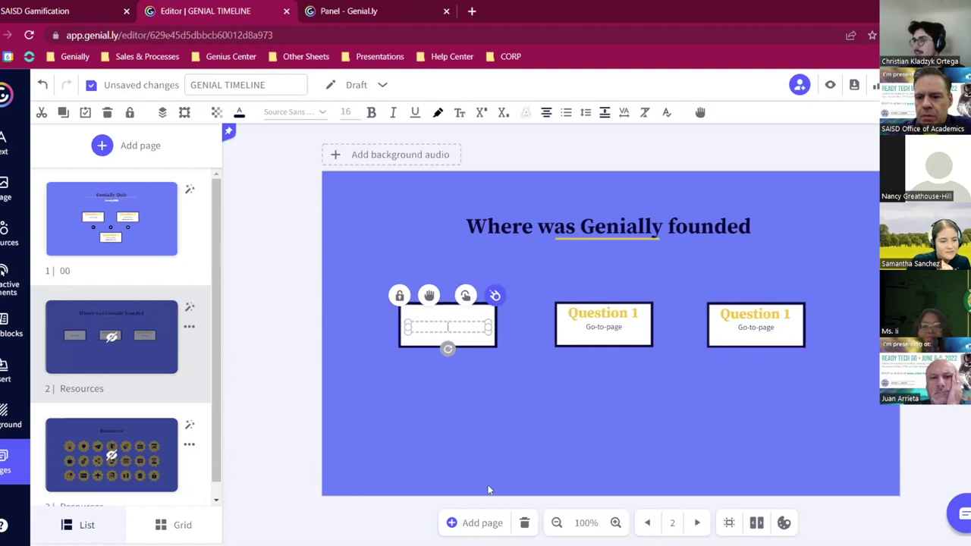
{"action": "left_click", "coordinate": [516, 398]}
Move the middle card's heading to the centre of the first card and replace its text with "France".
{"action": "double_click", "coordinate": [609, 313]}
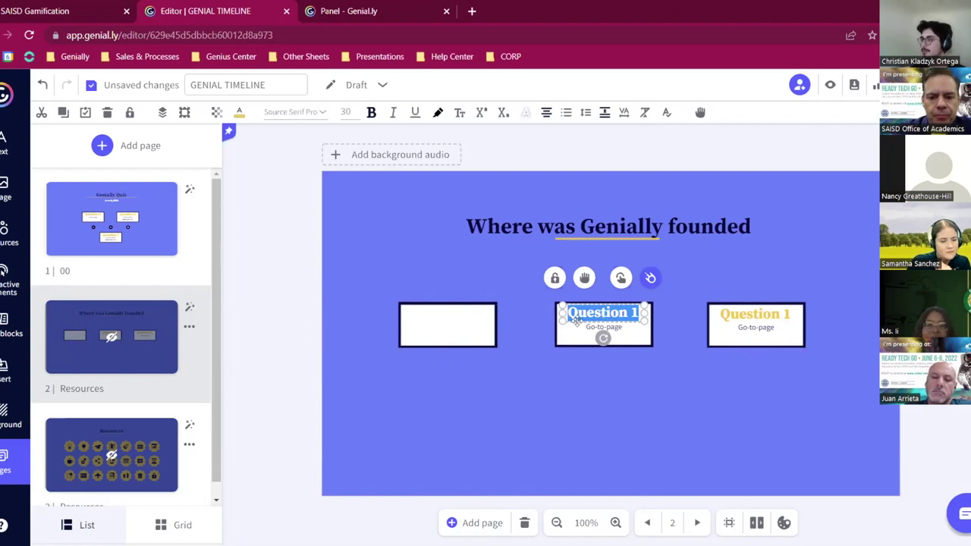
{"action": "left_click_drag", "start_coordinate": [574, 318], "coordinate": [435, 325]}
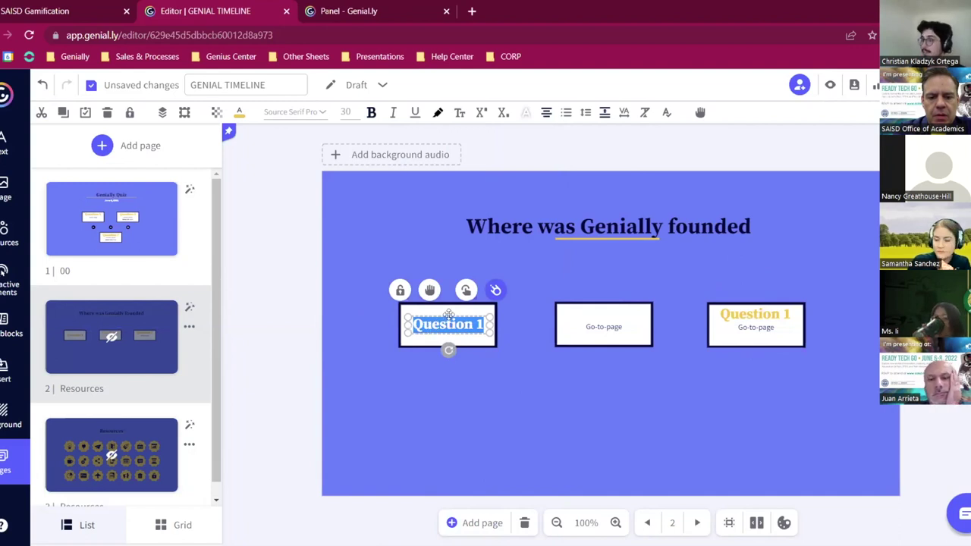
{"action": "left_click", "coordinate": [459, 324]}
{"action": "double_click", "coordinate": [460, 325]}
{"action": "type", "text": "France"}
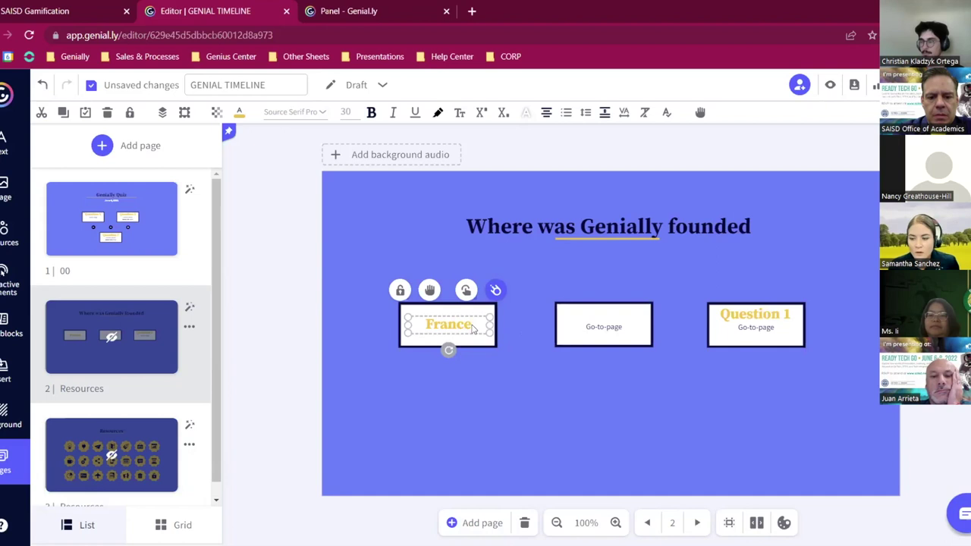
Clear "Go-to-page" from the other two cards and place a copy of the France text in the middle card, changed to "Spain".
{"action": "left_click_drag", "start_coordinate": [476, 327], "coordinate": [559, 386]}
{"action": "left_click", "coordinate": [605, 325]}
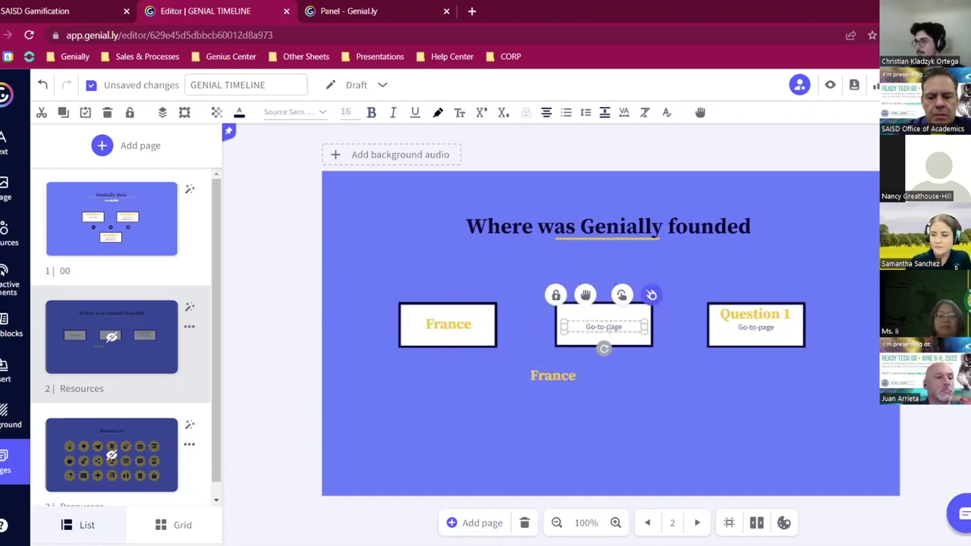
{"action": "double_click", "coordinate": [753, 326]}
{"action": "left_click_drag", "start_coordinate": [558, 374], "coordinate": [607, 323]}
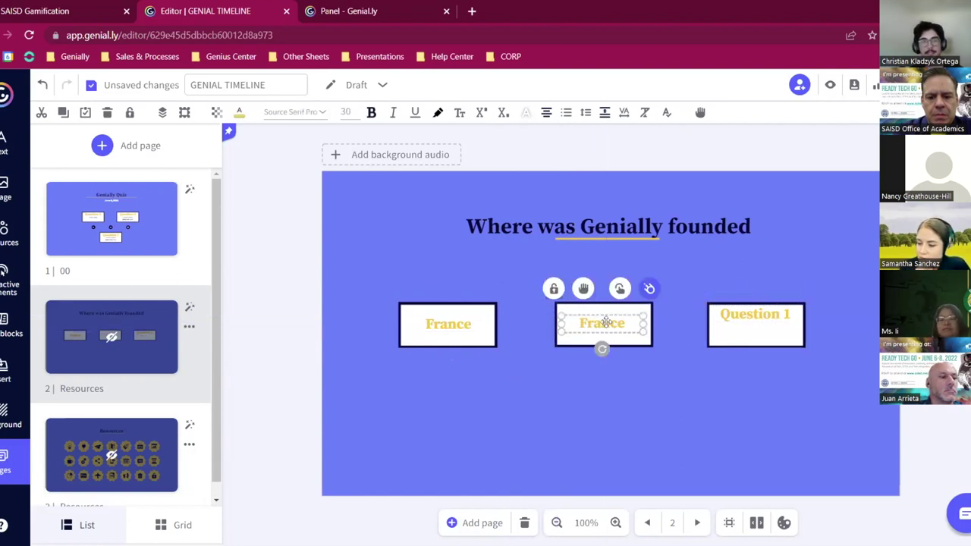
{"action": "double_click", "coordinate": [599, 325]}
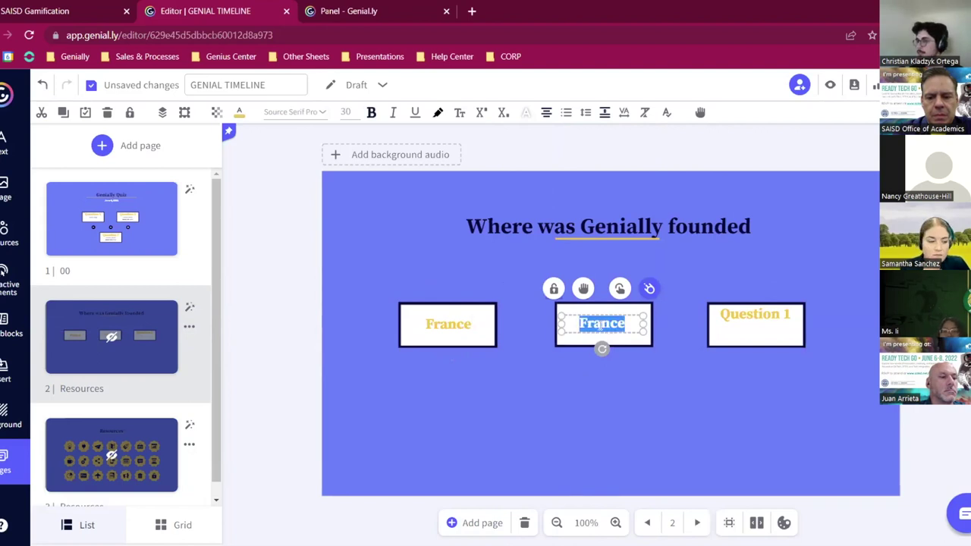
{"action": "type", "text": "Spain"}
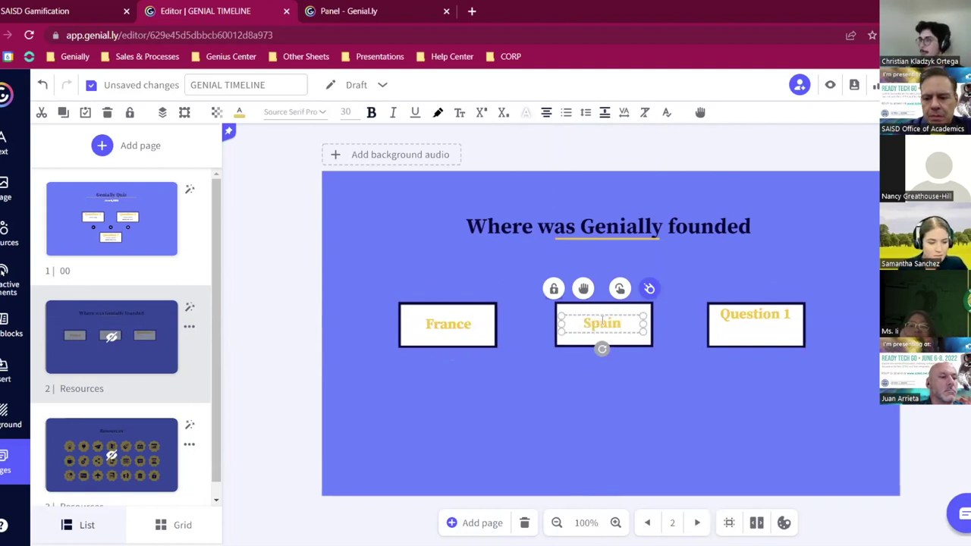
Centre the heading in the third card and replace its text with "Mexico".
{"action": "left_click_drag", "start_coordinate": [743, 324], "coordinate": [748, 324]}
{"action": "double_click", "coordinate": [749, 324]}
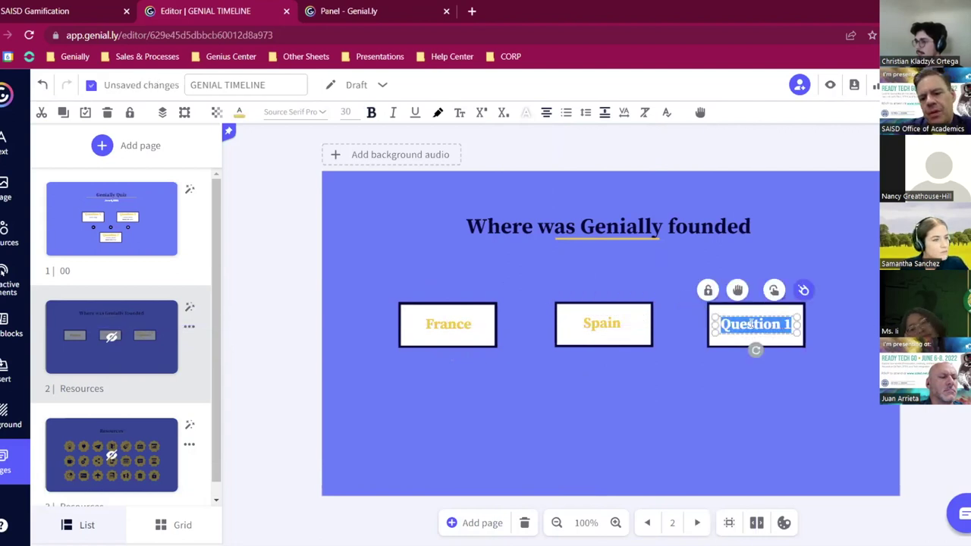
{"action": "type", "text": "Mexico"}
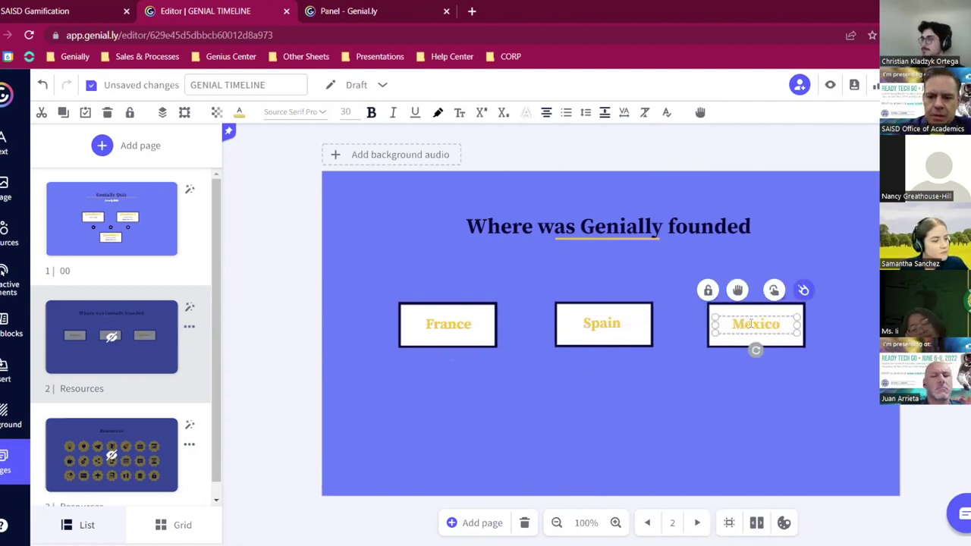
{"action": "left_click", "coordinate": [659, 387]}
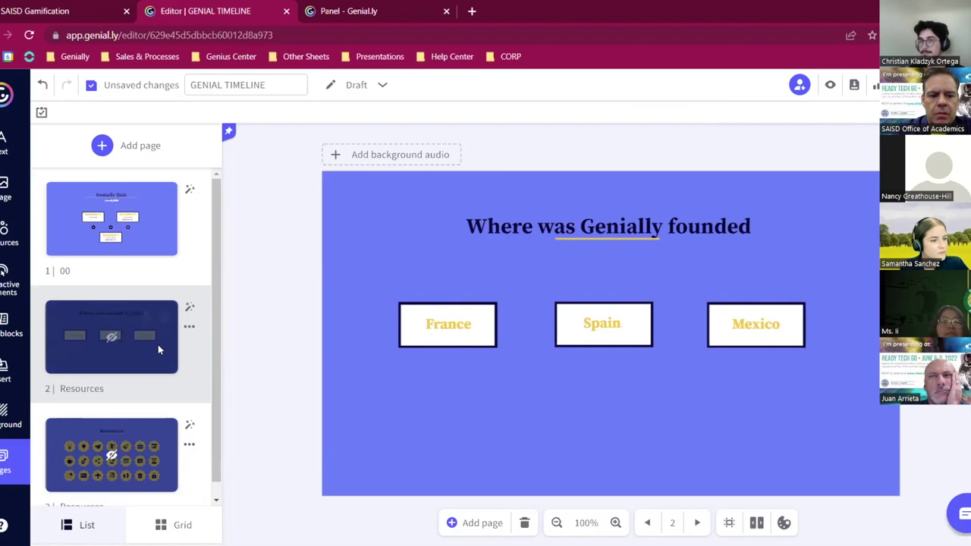
Make the hidden Resources pages 2 and 3 visible.
{"action": "scroll", "coordinate": [144, 380], "scroll_direction": "down", "scroll_amount": 1}
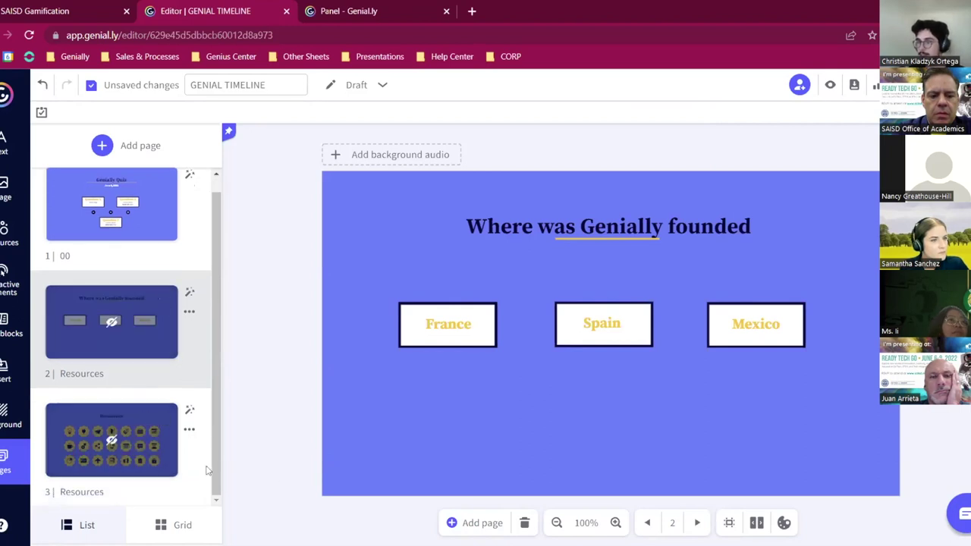
{"action": "left_click", "coordinate": [151, 449]}
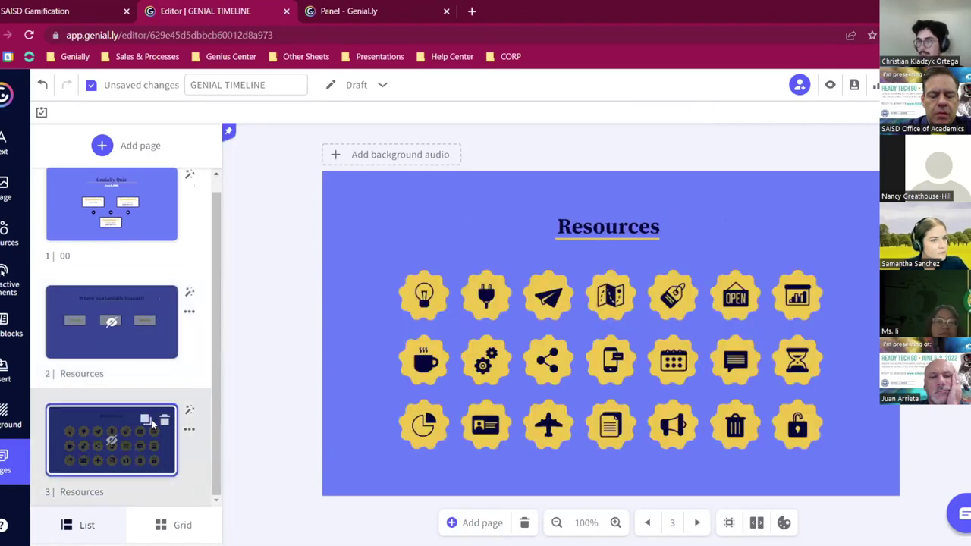
{"action": "left_click", "coordinate": [190, 317]}
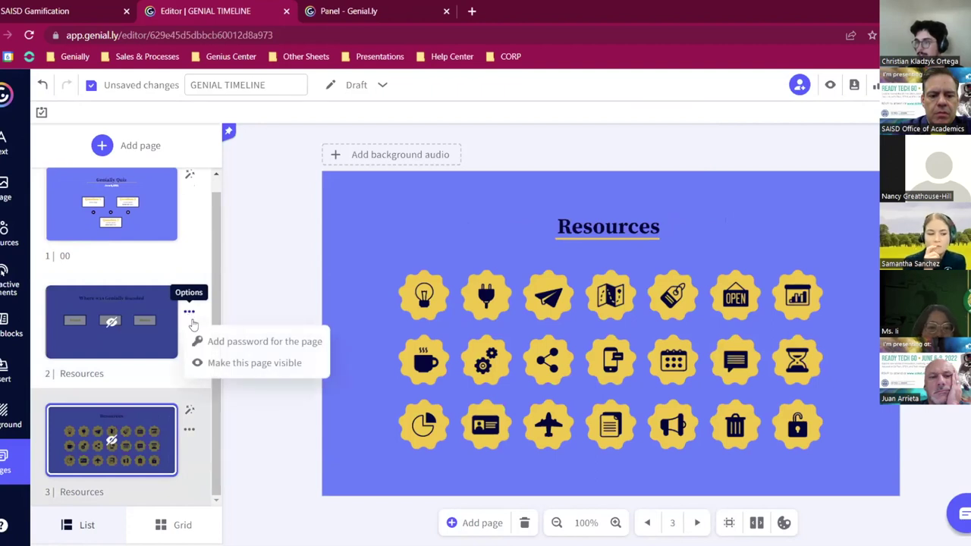
{"action": "left_click", "coordinate": [203, 364]}
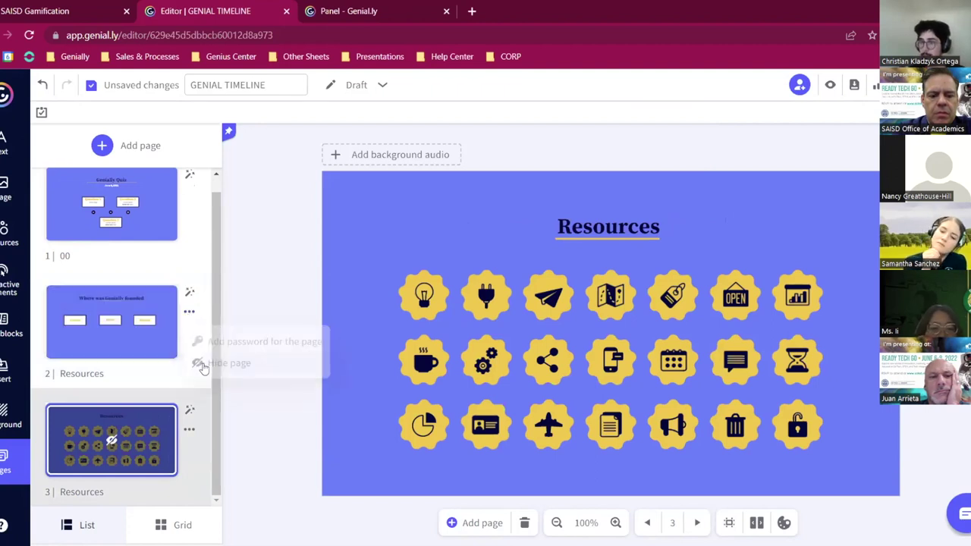
{"action": "left_click", "coordinate": [190, 431]}
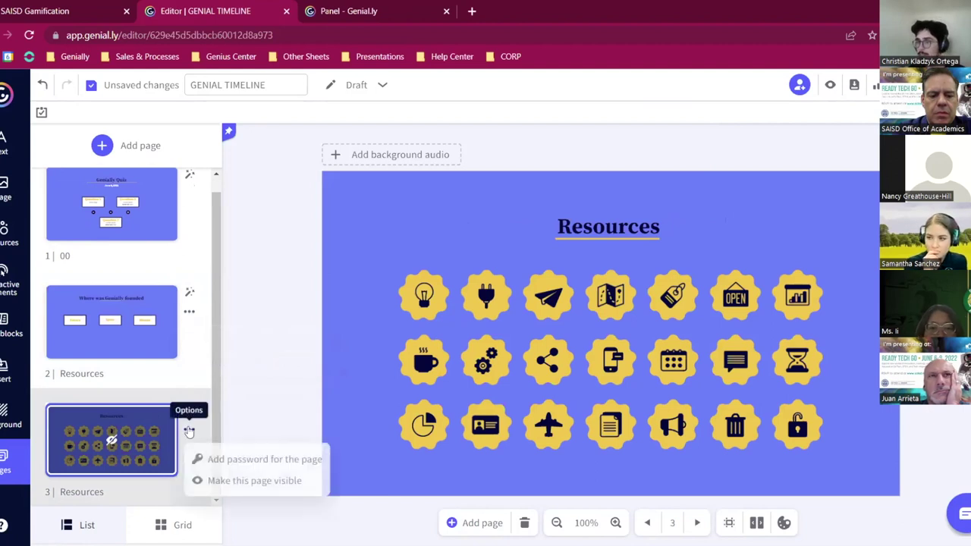
{"action": "left_click", "coordinate": [203, 479]}
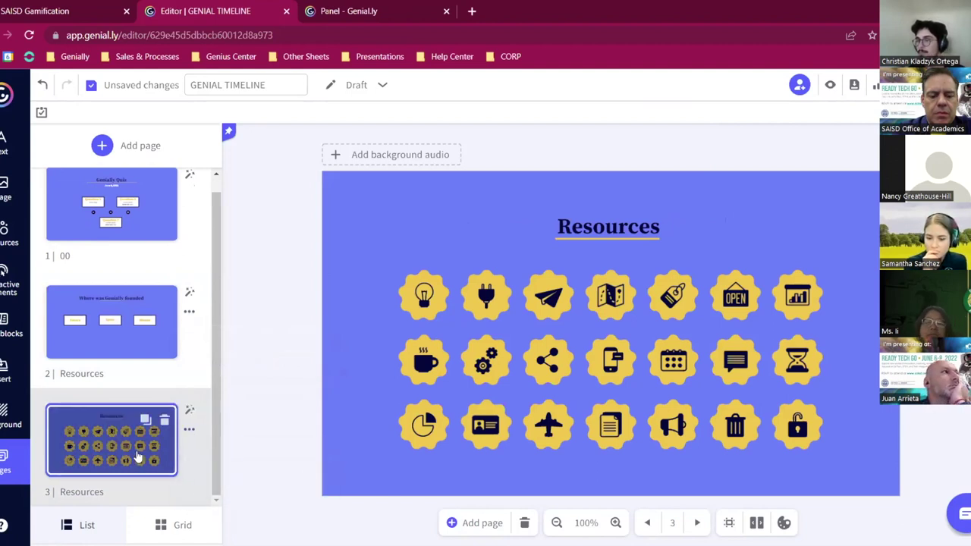
Delete all the icons from the Resources page on page 3 and replace its title with "INCORRECT".
{"action": "left_click_drag", "start_coordinate": [661, 385], "coordinate": [384, 267]}
{"action": "key", "text": "Delete"}
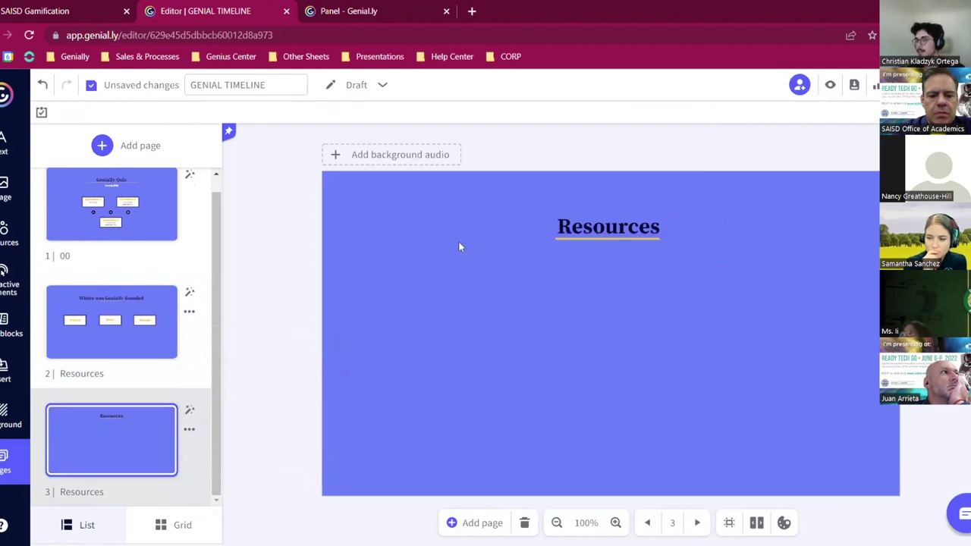
{"action": "double_click", "coordinate": [639, 217]}
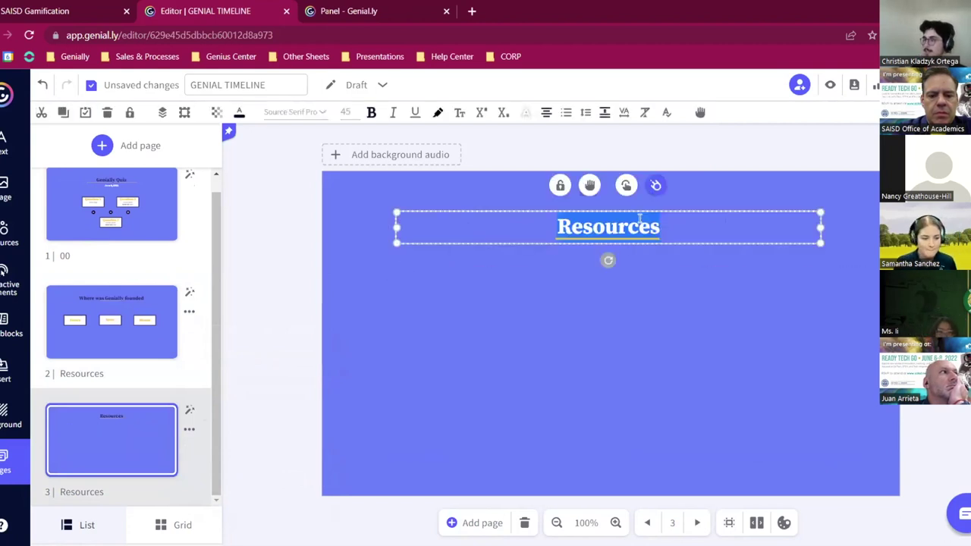
{"action": "type", "text": "INCORRECT"}
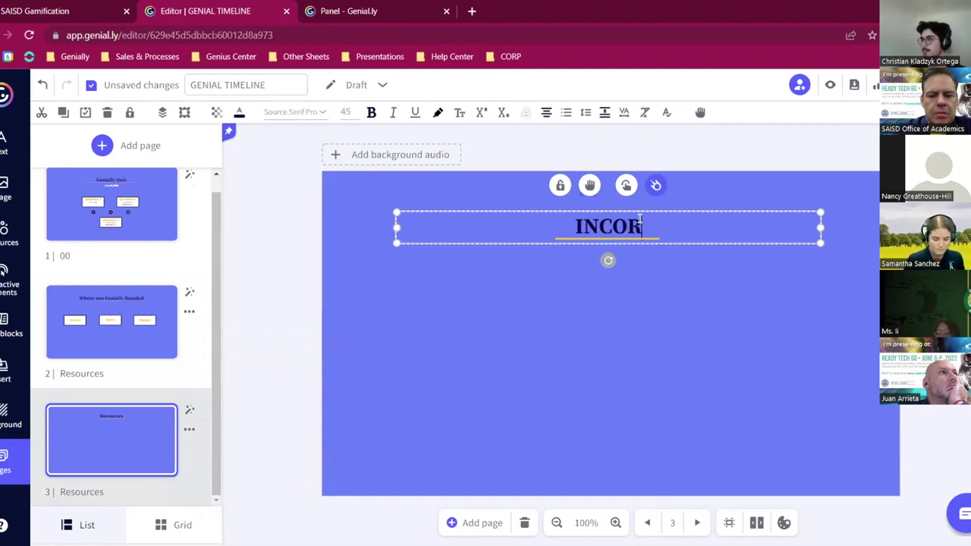
{"action": "left_click", "coordinate": [624, 409]}
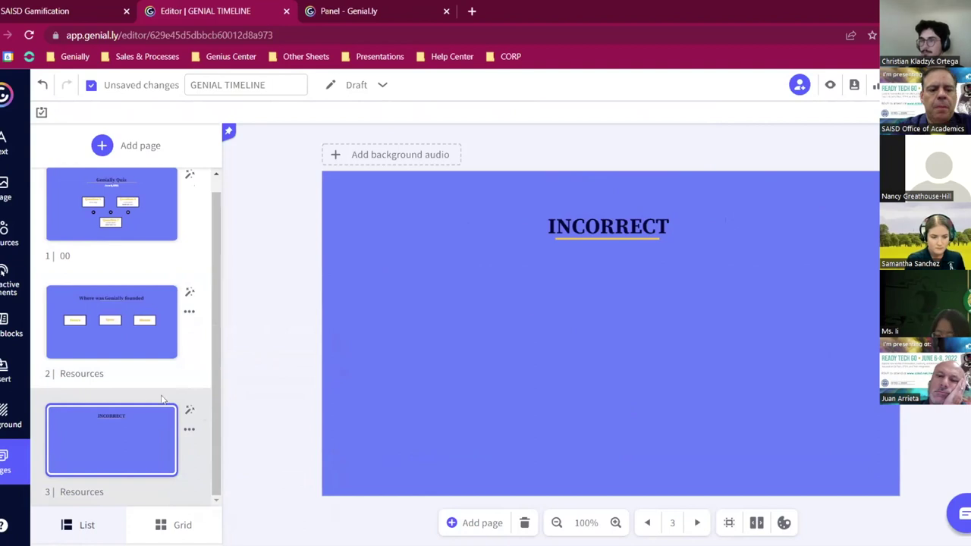
Search Giphy for "try again" and insert the GIF of the man in a tuxedo captioned "Try again." on page 3.
{"action": "left_click", "coordinate": [22, 199]}
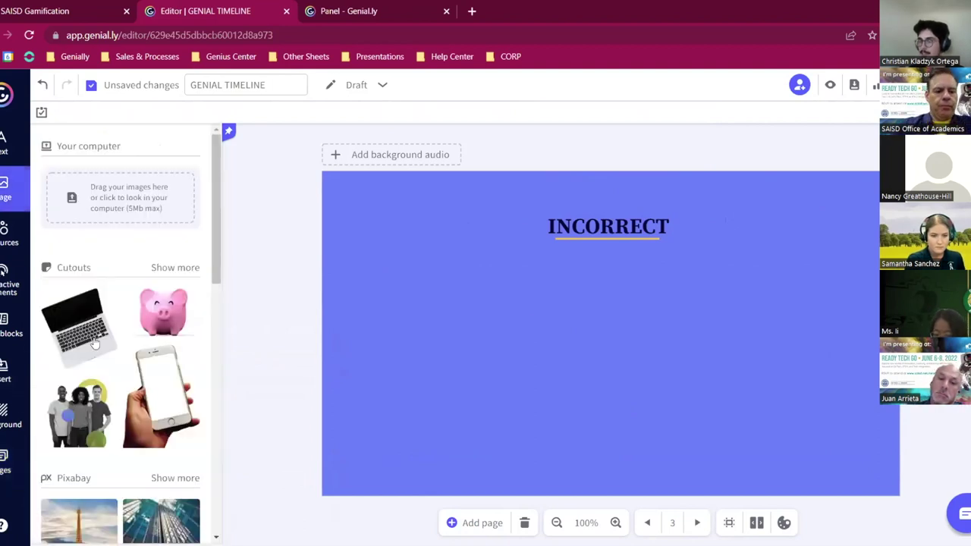
{"action": "scroll", "coordinate": [120, 347], "scroll_direction": "down", "scroll_amount": 2}
{"action": "scroll", "coordinate": [120, 346], "scroll_direction": "down", "scroll_amount": 4}
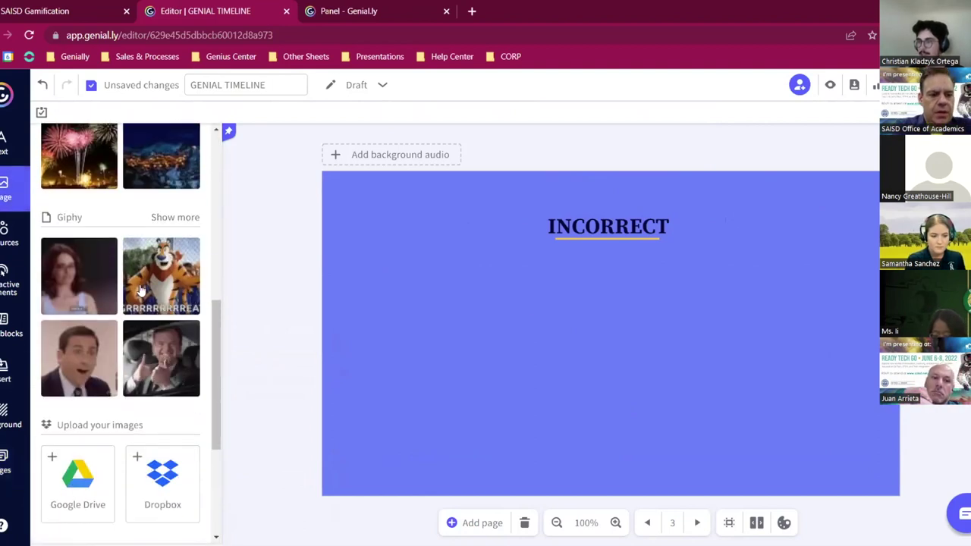
{"action": "left_click", "coordinate": [172, 218]}
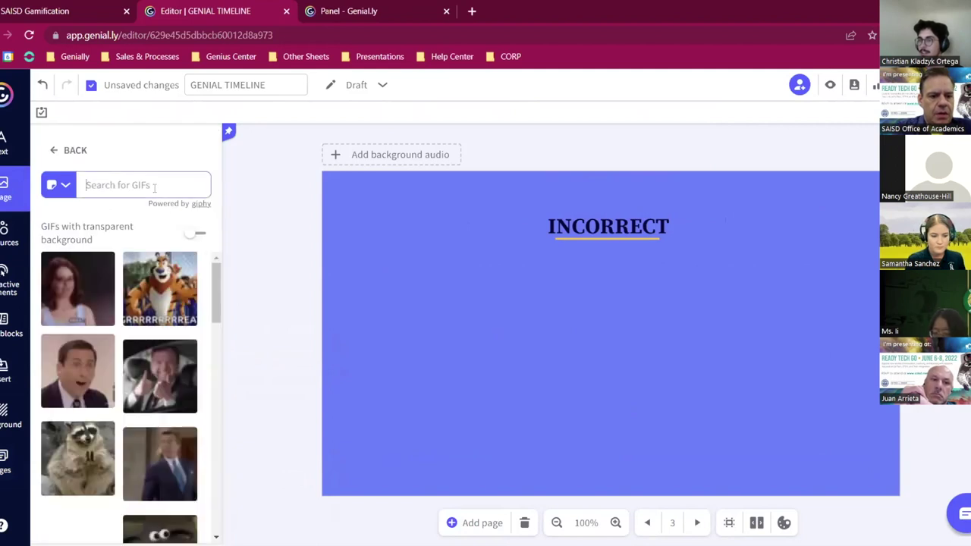
{"action": "type", "text": "try again"}
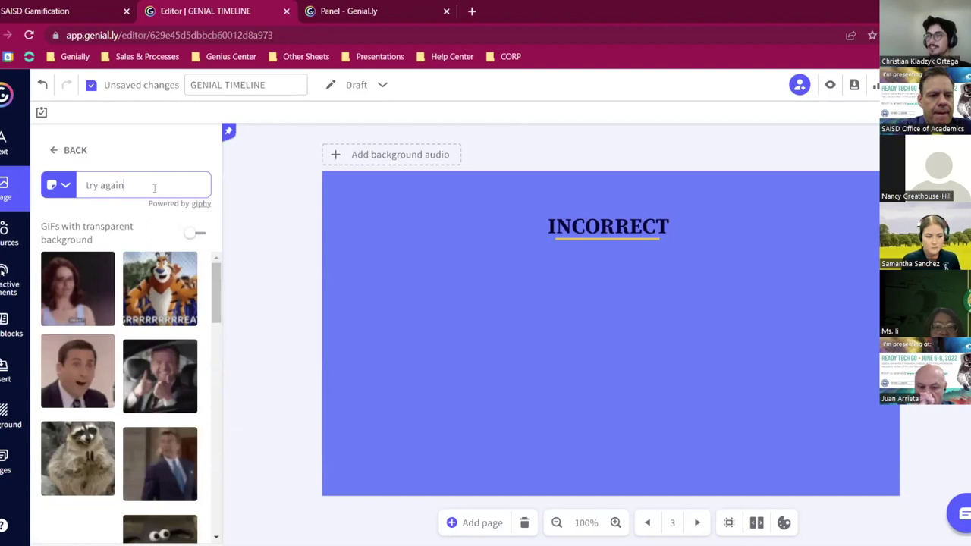
{"action": "key", "text": "Return"}
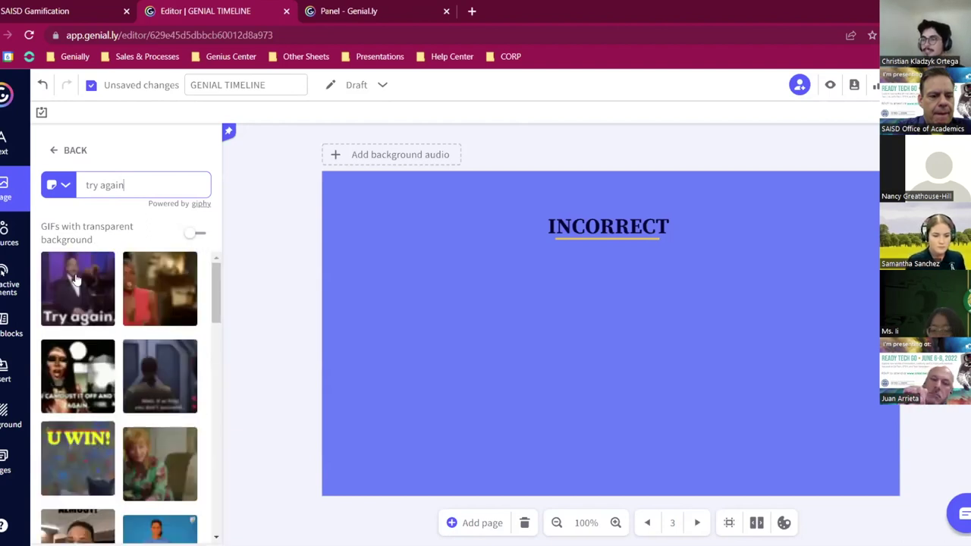
{"action": "left_click", "coordinate": [76, 281]}
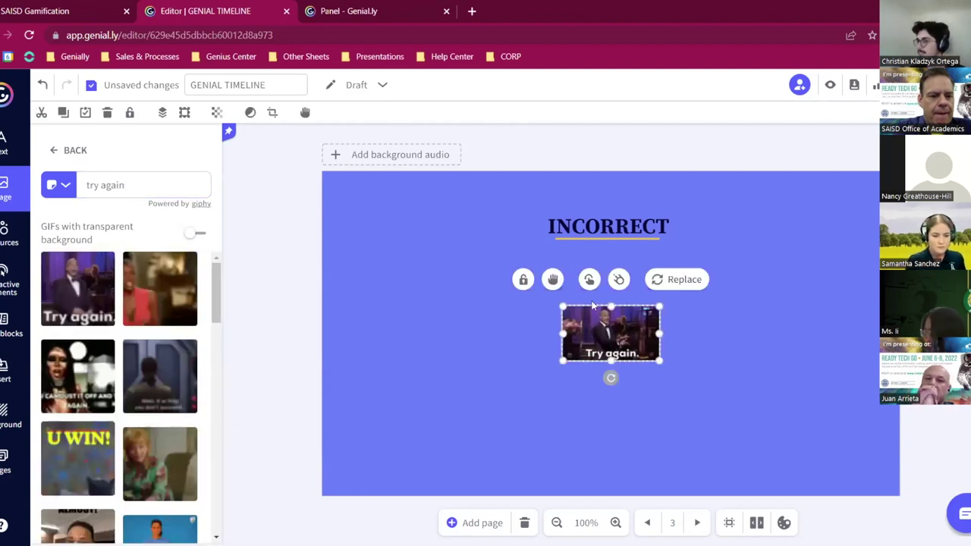
Enlarge the "Try again." GIF to nearly half the page width and centre it beneath the INCORRECT title.
{"action": "left_click_drag", "start_coordinate": [563, 306], "coordinate": [471, 278]}
{"action": "left_click_drag", "start_coordinate": [697, 387], "coordinate": [750, 412]}
{"action": "mouse_move", "coordinate": [646, 348]}
{"action": "left_mouse_down"}
{"action": "mouse_move", "coordinate": [647, 333]}
{"action": "mouse_move", "coordinate": [646, 345]}
{"action": "left_mouse_up"}
Add an exclamation mark to the title so that it reads "INCORRECT!".
{"action": "double_click", "coordinate": [642, 221]}
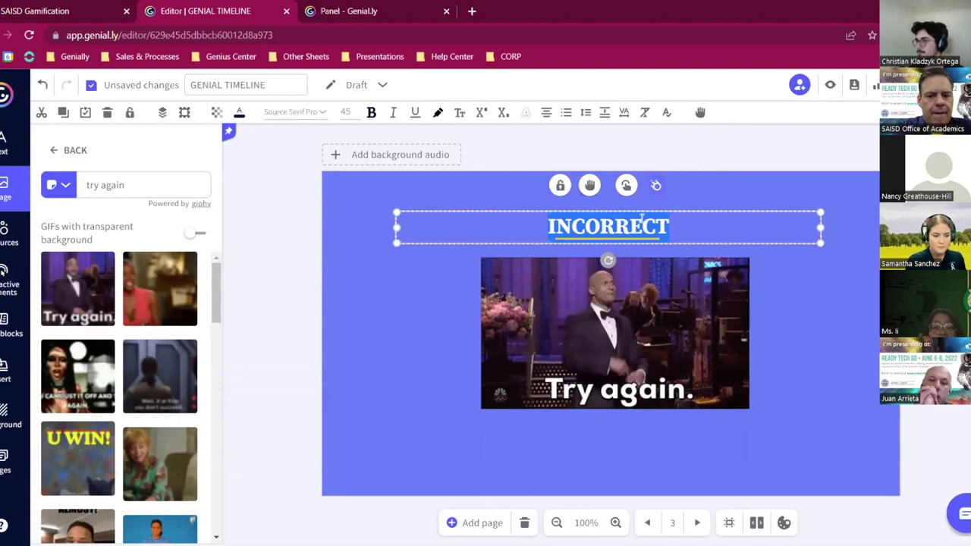
{"action": "left_click", "coordinate": [671, 230]}
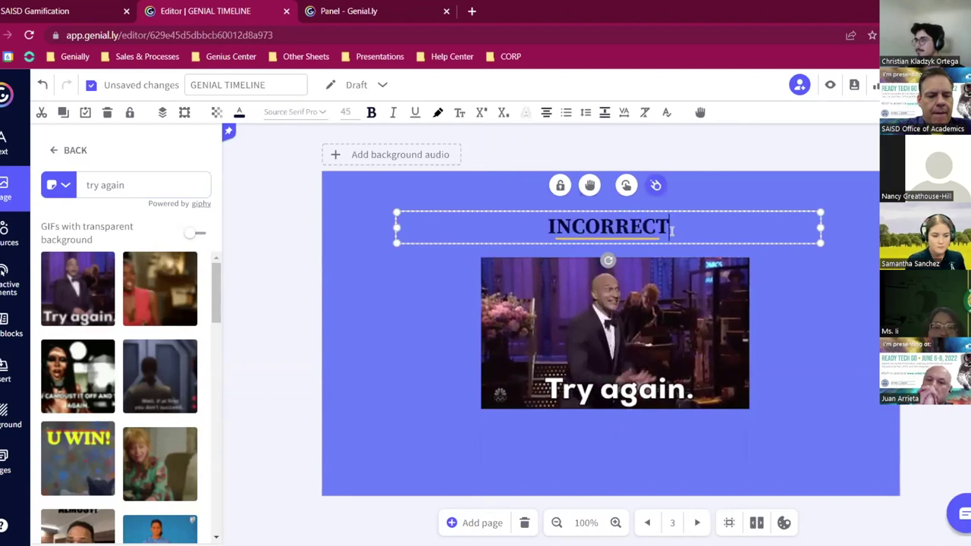
{"action": "type", "text": "!"}
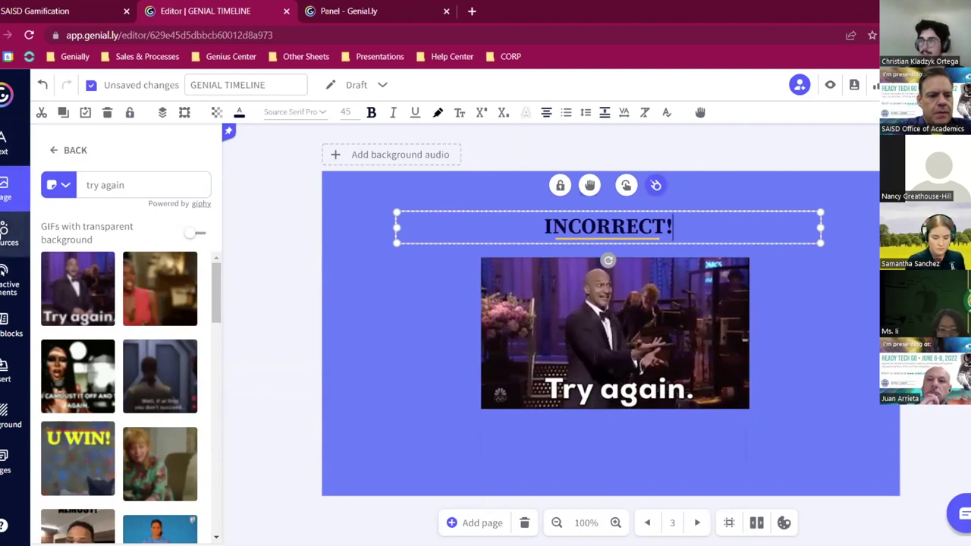
Find a "try again" button among the interactive elements, insert the square pink one and place it centred below the GIF.
{"action": "left_click", "coordinate": [5, 234]}
{"action": "left_click", "coordinate": [3, 281]}
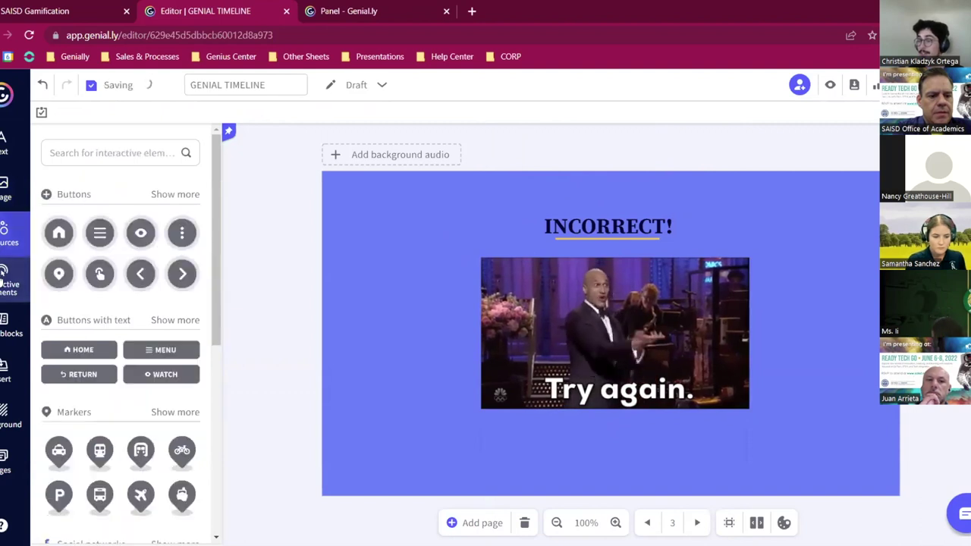
{"action": "left_click", "coordinate": [176, 194]}
{"action": "type", "text": "try again"}
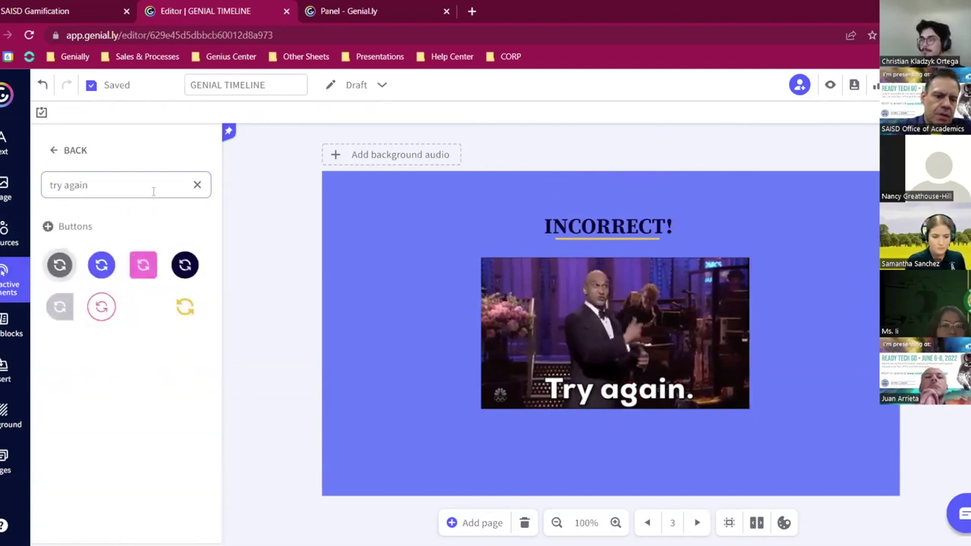
{"action": "left_click", "coordinate": [142, 265]}
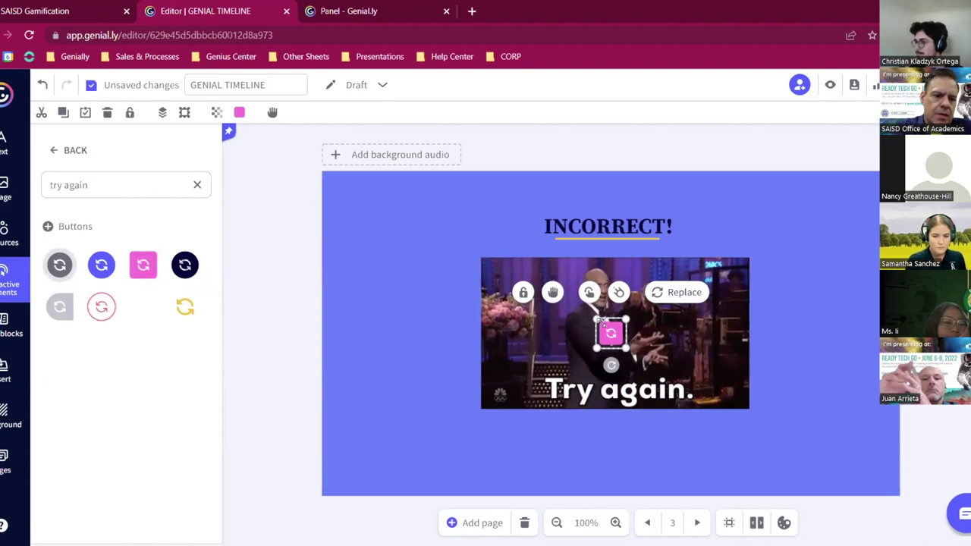
{"action": "left_click_drag", "start_coordinate": [611, 332], "coordinate": [611, 435]}
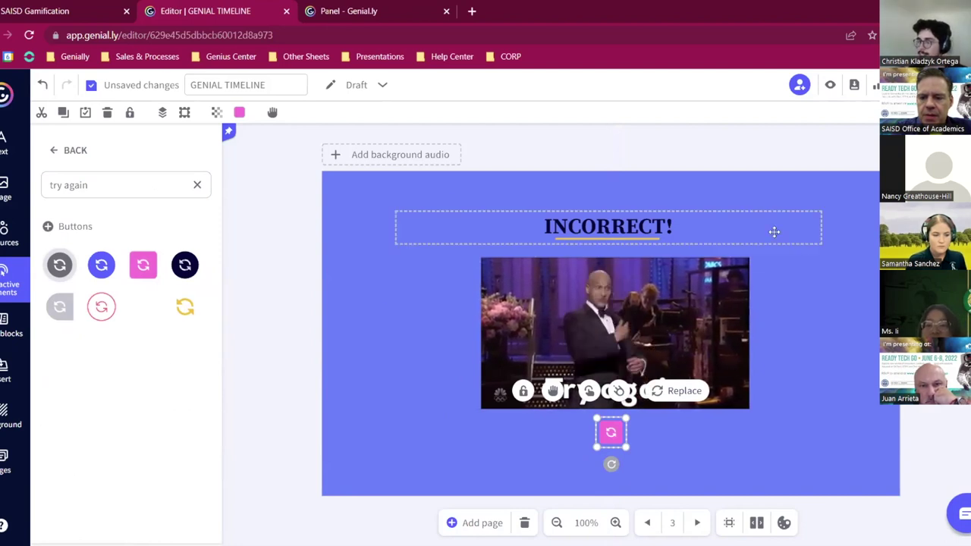
Group the France text with its card frame on page 2, accepting the loss of their existing interactivity and animation.
{"action": "left_click", "coordinate": [12, 461]}
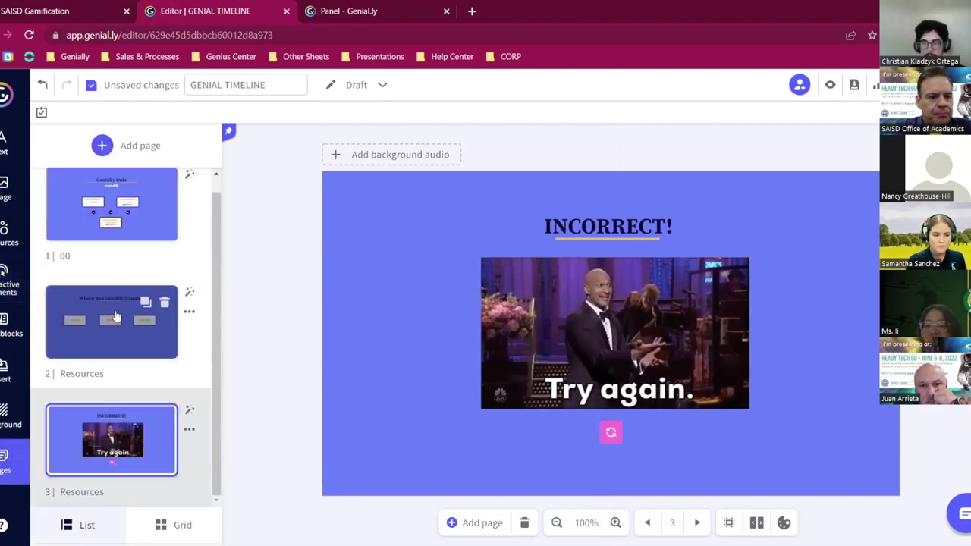
{"action": "left_click", "coordinate": [96, 353]}
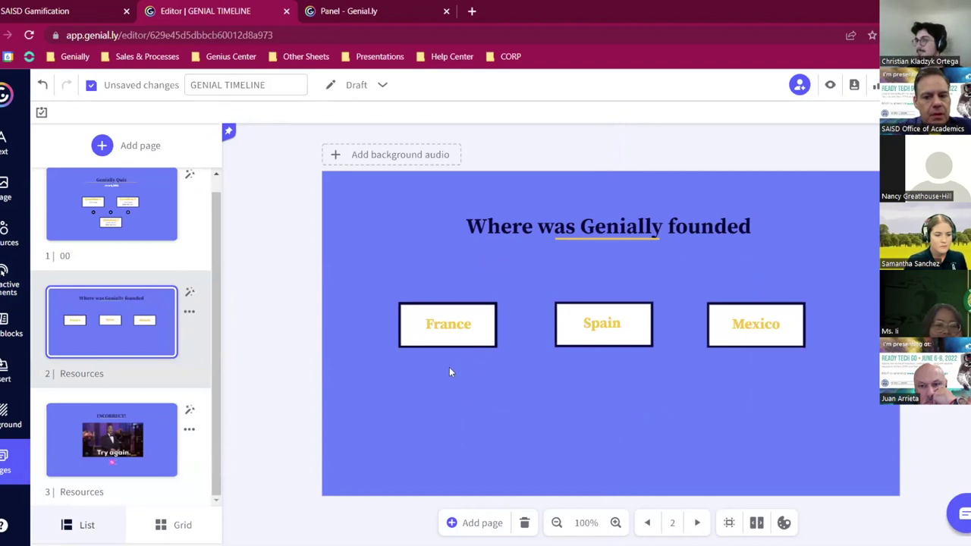
{"action": "left_click", "coordinate": [464, 342]}
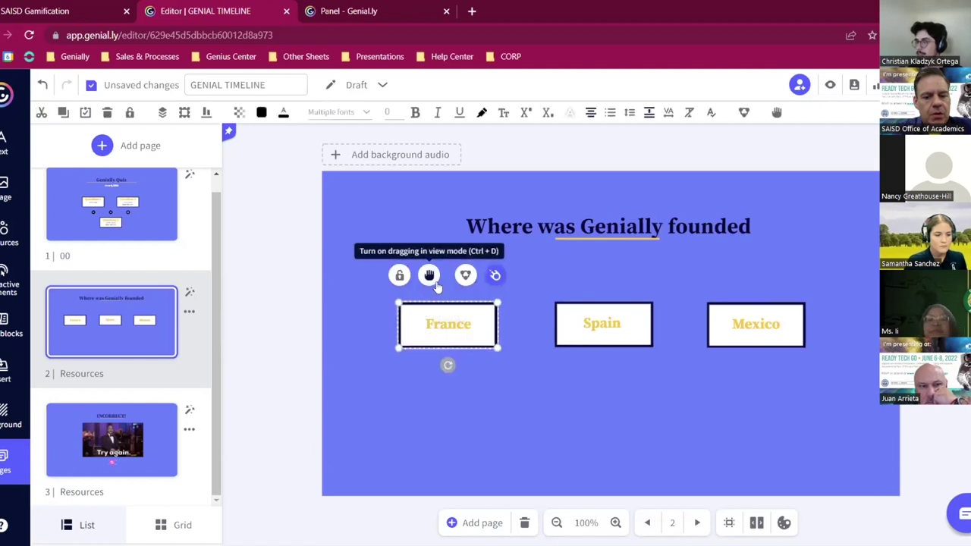
{"action": "left_click", "coordinate": [403, 349]}
{"action": "left_click", "coordinate": [410, 321]}
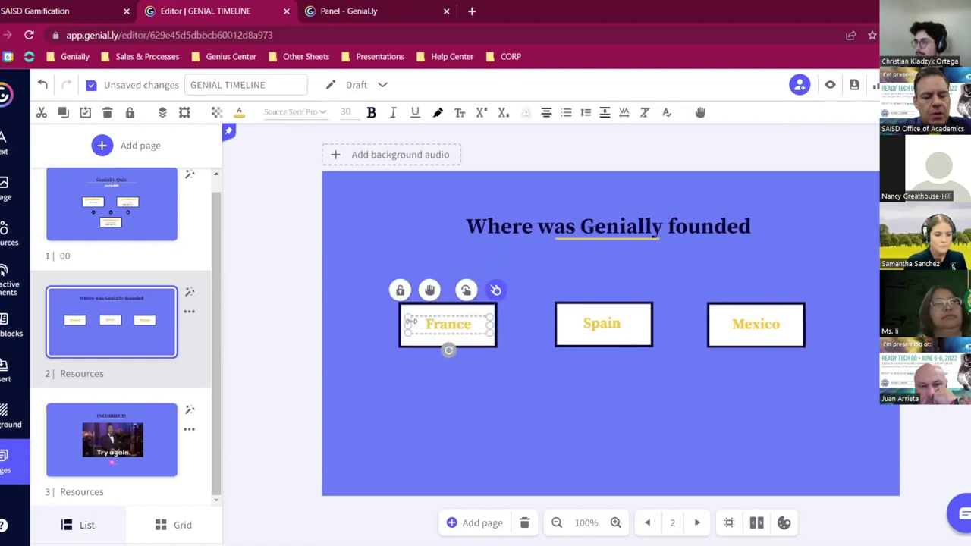
{"action": "left_click", "coordinate": [486, 361]}
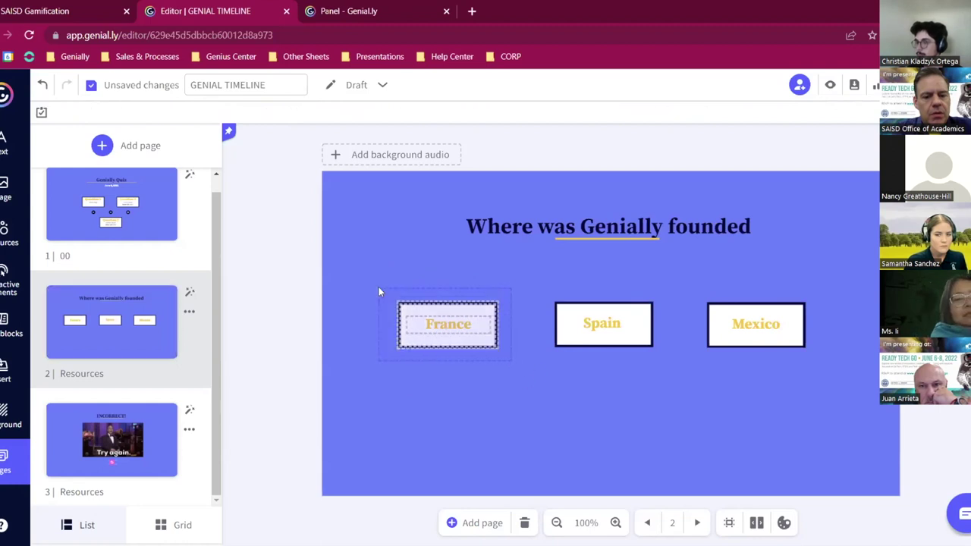
{"action": "left_click", "coordinate": [441, 315]}
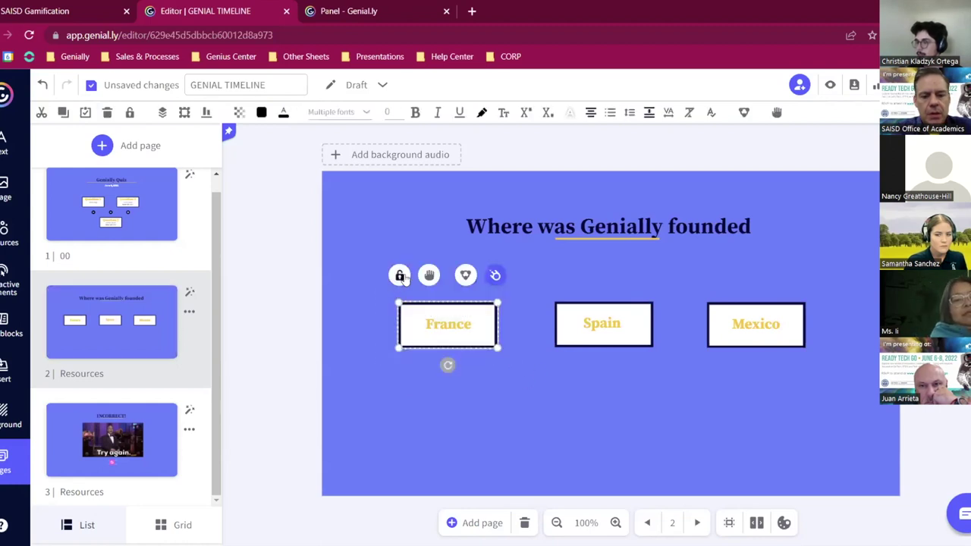
{"action": "left_click", "coordinate": [466, 275]}
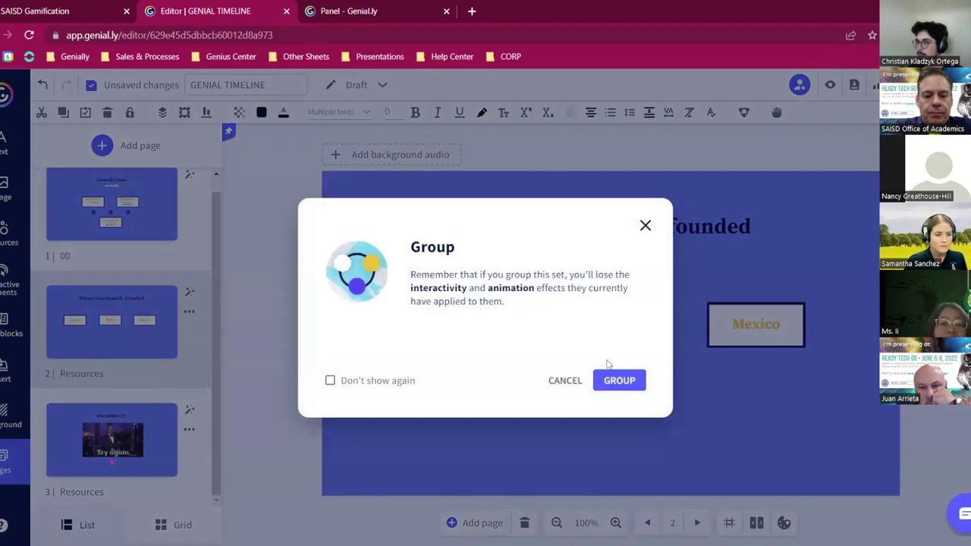
{"action": "left_click", "coordinate": [619, 380]}
{"action": "mouse_move", "coordinate": [462, 326]}
{"action": "left_mouse_down"}
{"action": "mouse_move", "coordinate": [478, 362]}
{"action": "mouse_move", "coordinate": [462, 324]}
{"action": "left_mouse_up"}
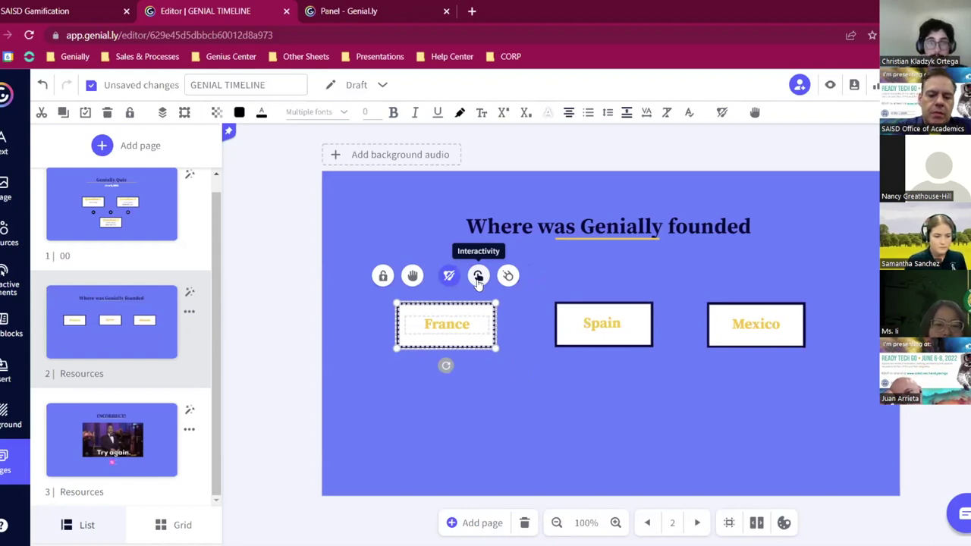
Give the France group a Go to page interaction linked to the INCORRECT! page and save it.
{"action": "left_click", "coordinate": [478, 277]}
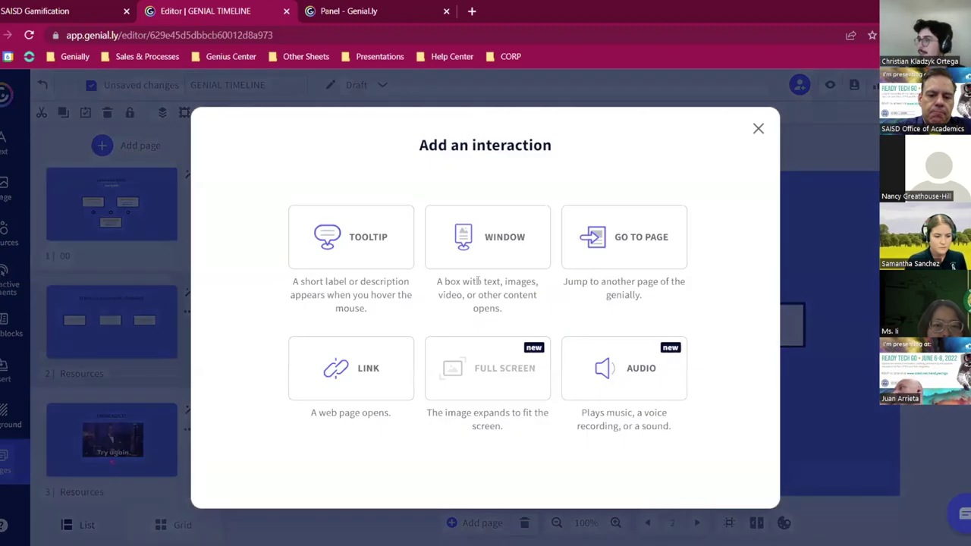
{"action": "left_click", "coordinate": [584, 251]}
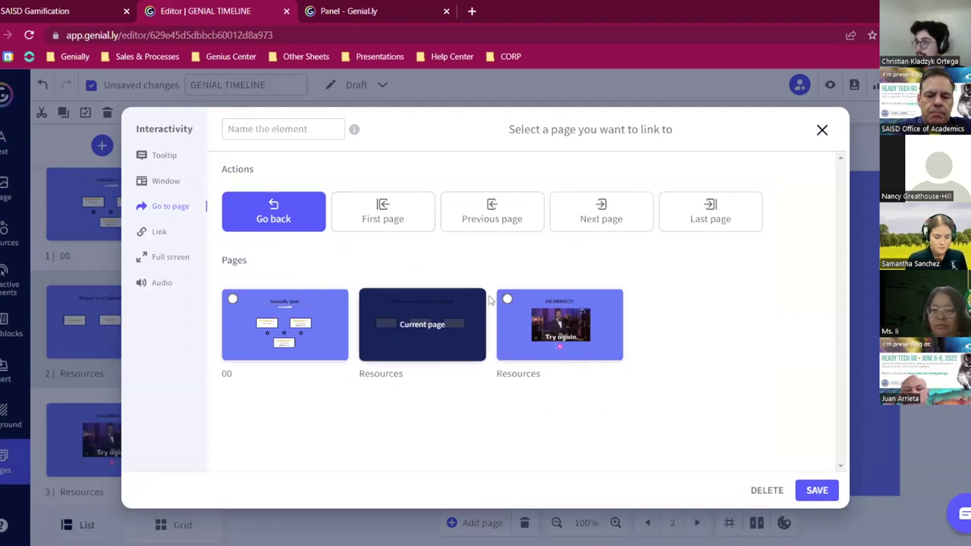
{"action": "left_click", "coordinate": [523, 322]}
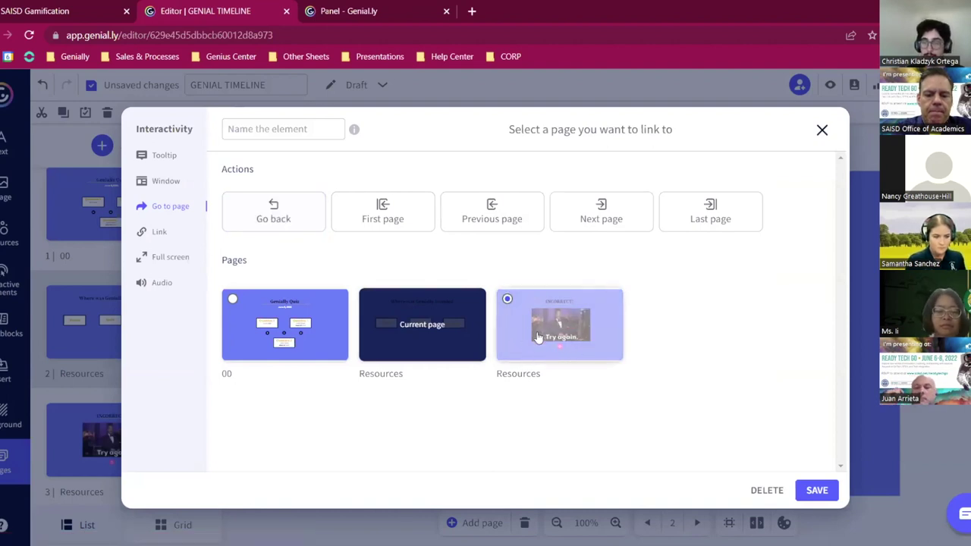
{"action": "left_click", "coordinate": [817, 490]}
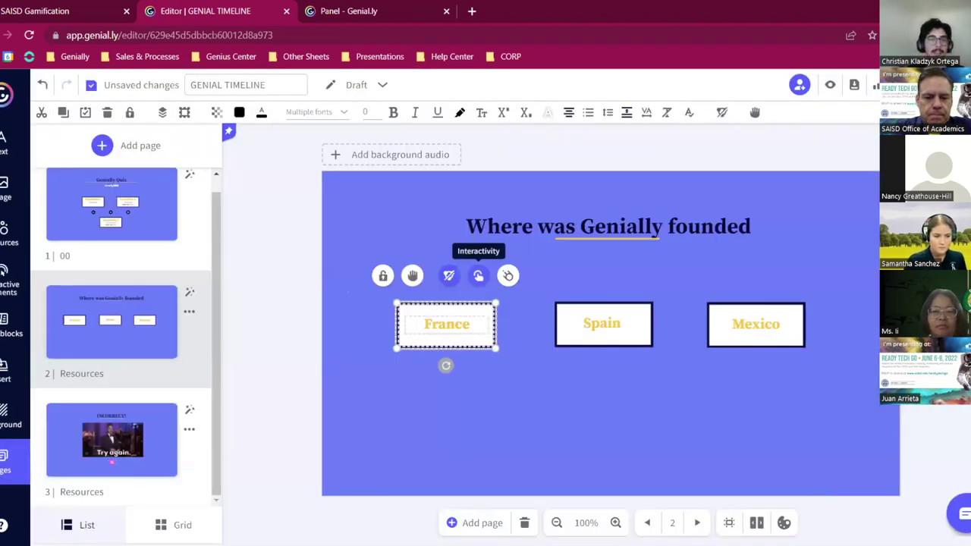
Add a question mark to the page 2 title so that it reads "Where was Genially founded?".
{"action": "left_click", "coordinate": [755, 227]}
{"action": "type", "text": "?"}
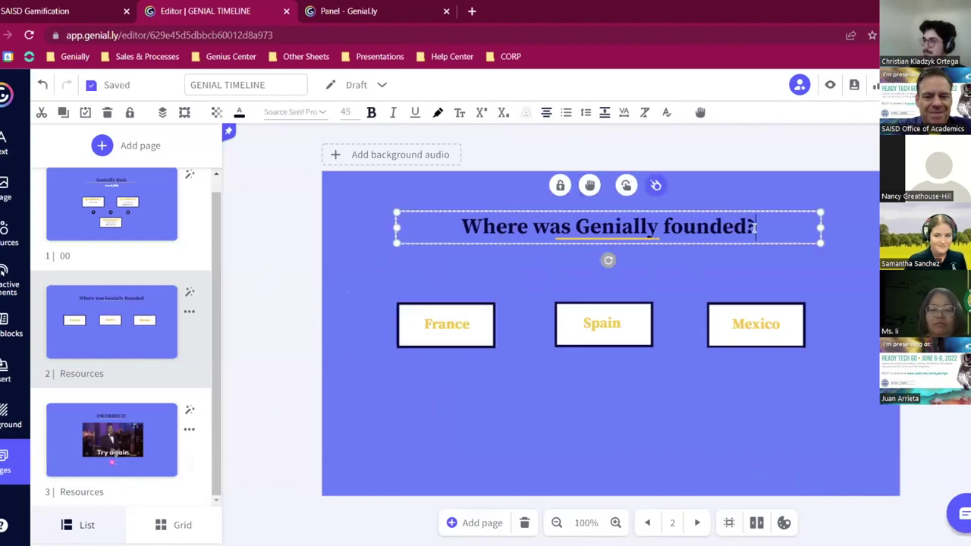
{"action": "left_click", "coordinate": [567, 412]}
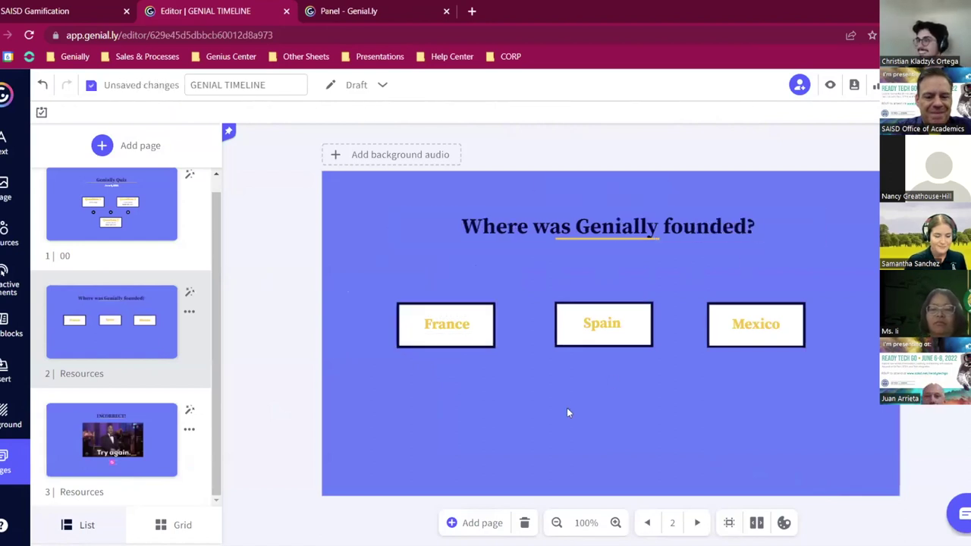
Preview the quiz from page 2, test the link on the France answer, and close the preview.
{"action": "left_click", "coordinate": [832, 85]}
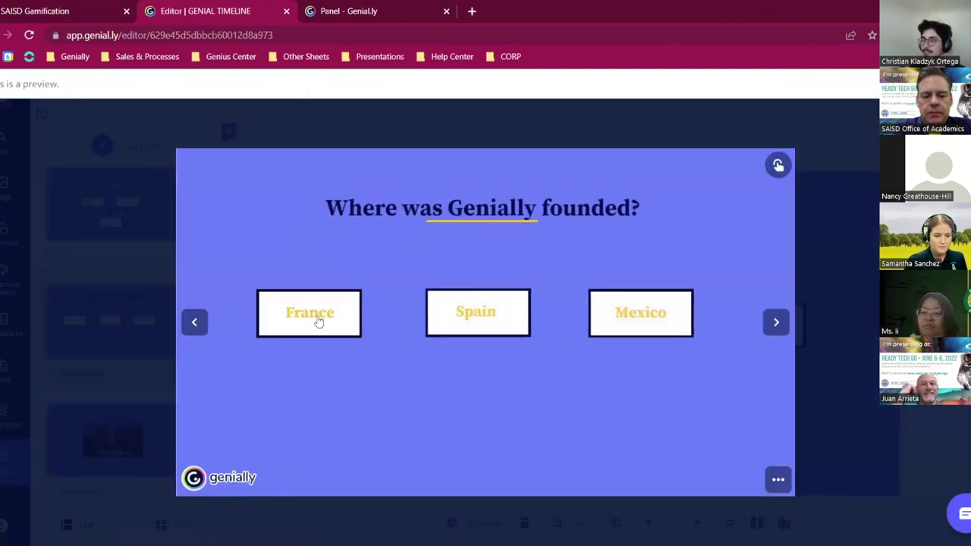
{"action": "left_click", "coordinate": [318, 322]}
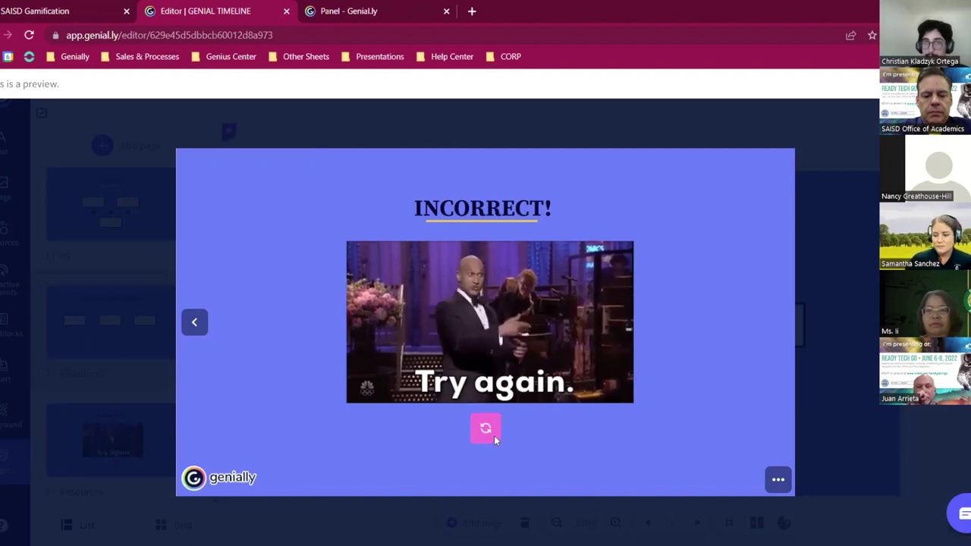
{"action": "left_click", "coordinate": [840, 271]}
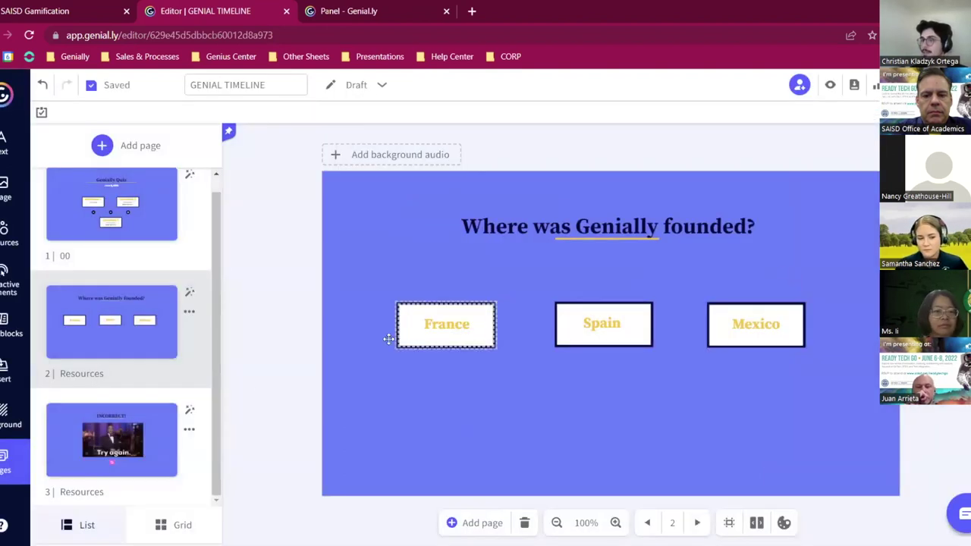
Give the retry button on the INCORRECT! page a Go to page interaction linked to the "Where was Genially founded?" page and save it.
{"action": "left_click", "coordinate": [139, 459]}
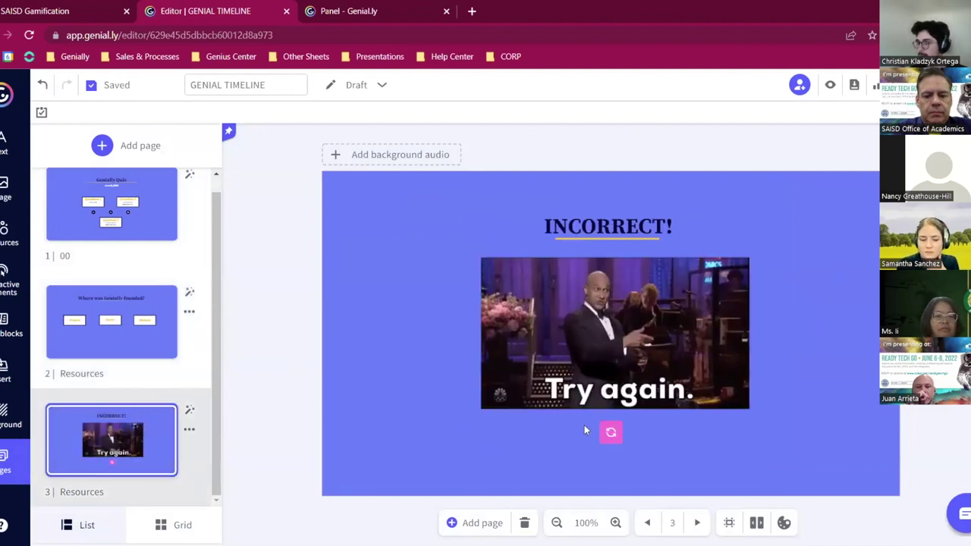
{"action": "left_click", "coordinate": [613, 430]}
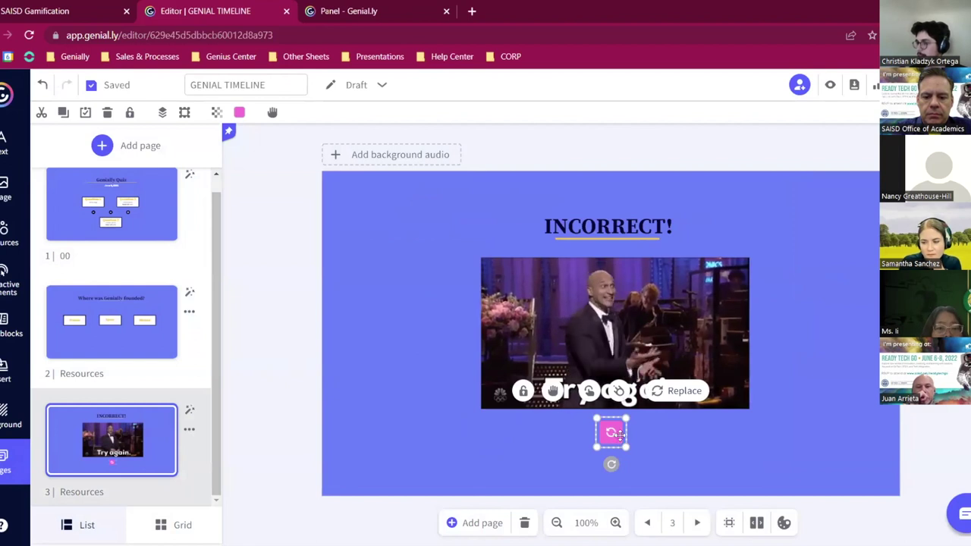
{"action": "left_click", "coordinate": [589, 392]}
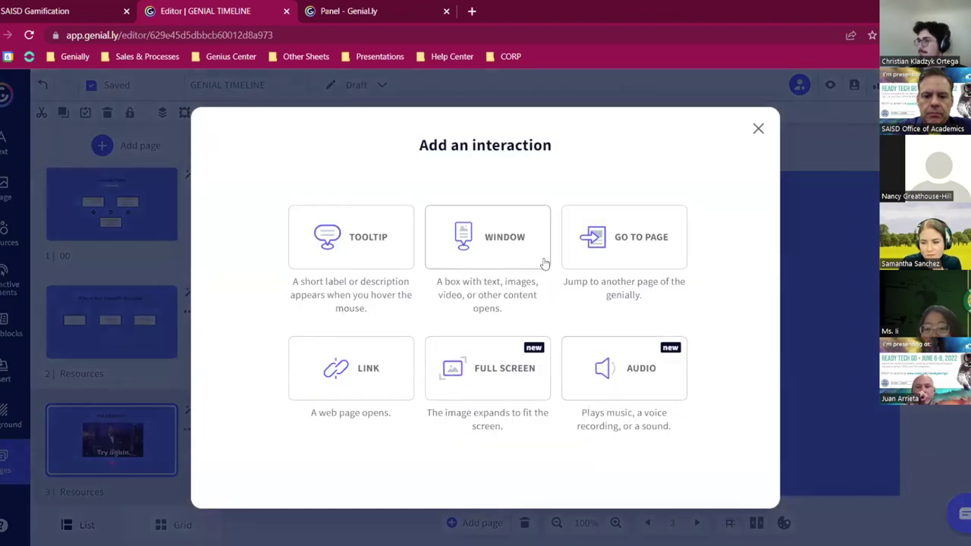
{"action": "left_click", "coordinate": [606, 248]}
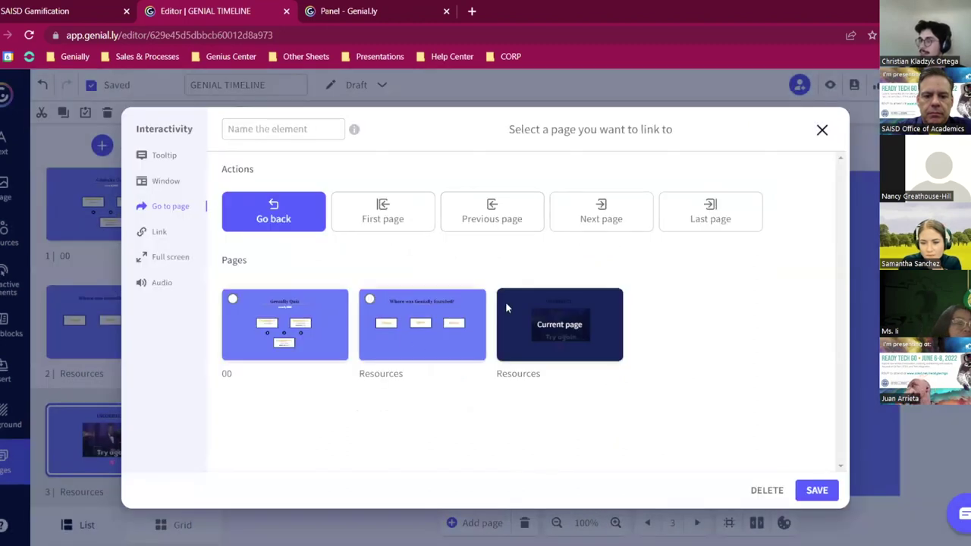
{"action": "left_click", "coordinate": [428, 321]}
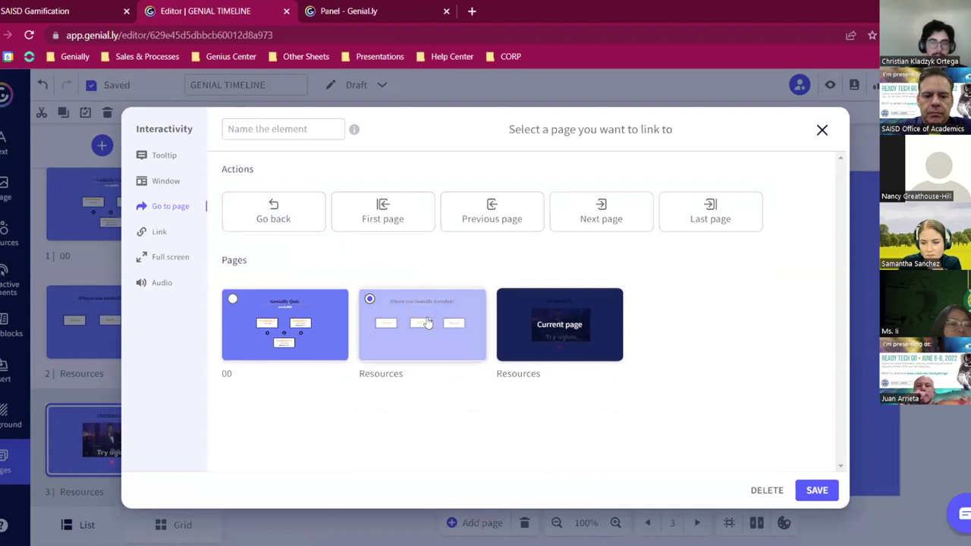
{"action": "left_click", "coordinate": [815, 491]}
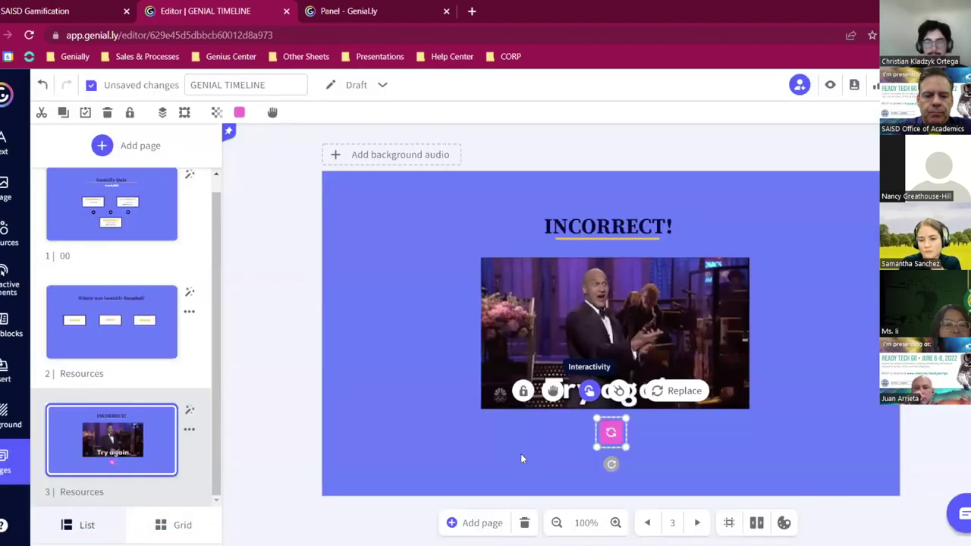
Group the Mexico text with its card frame on page 2, accepting the loss of their existing interactivity and animation.
{"action": "left_click", "coordinate": [112, 348]}
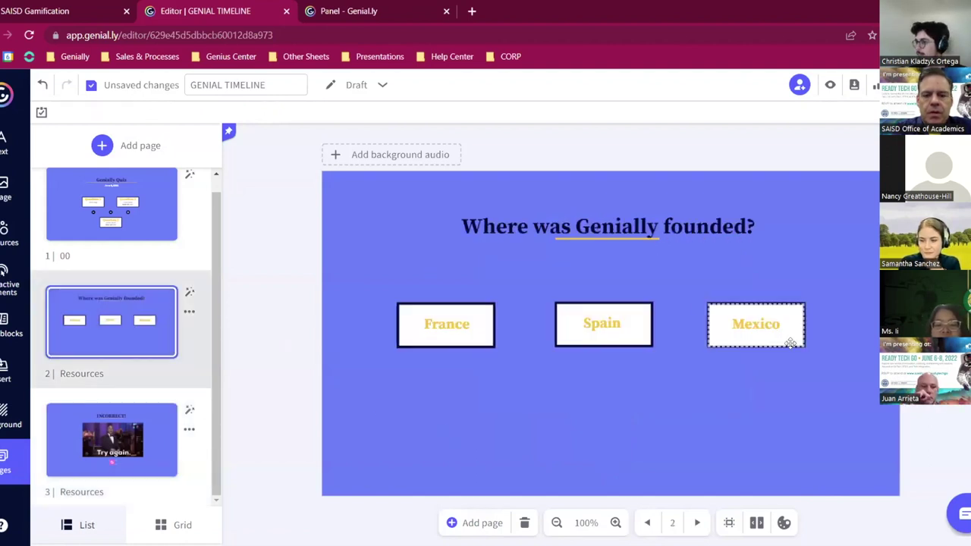
{"action": "left_click", "coordinate": [731, 335]}
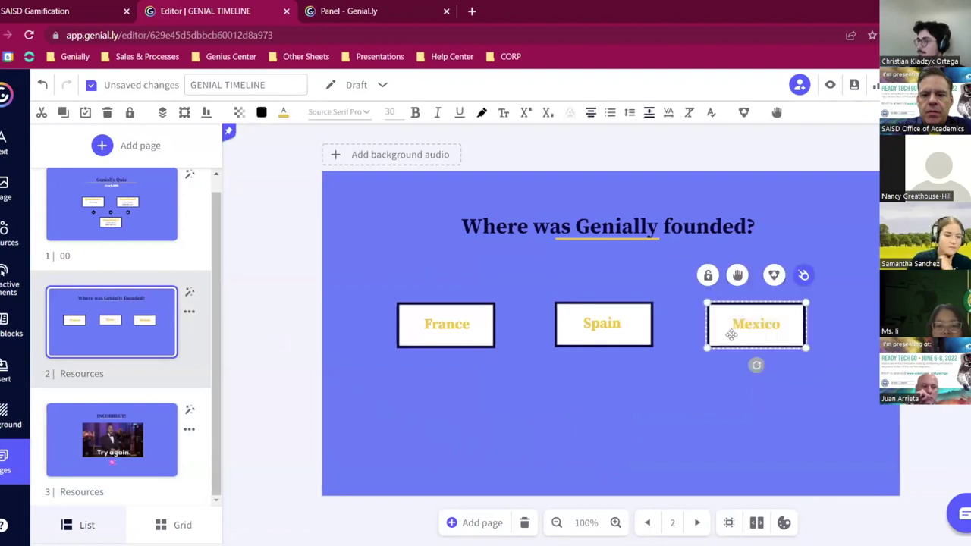
{"action": "left_click", "coordinate": [774, 276]}
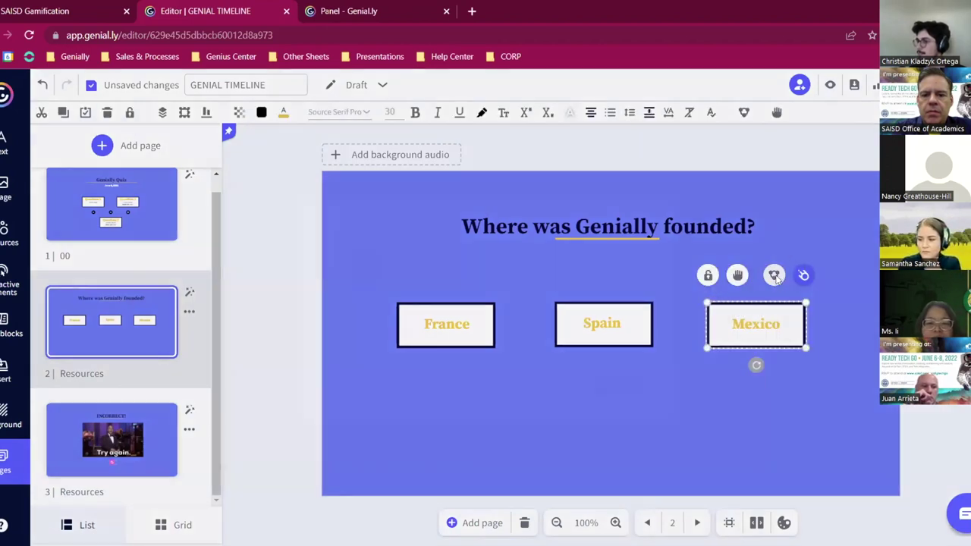
{"action": "left_click", "coordinate": [620, 379]}
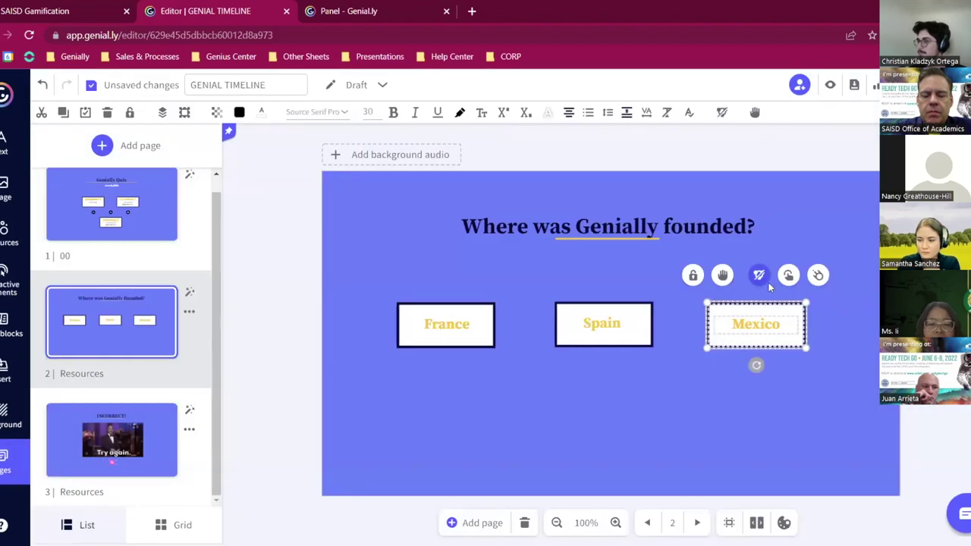
Give the Mexico group a Go to page interaction linked to the INCORRECT! page and save it.
{"action": "left_click", "coordinate": [788, 274]}
{"action": "left_click", "coordinate": [679, 254]}
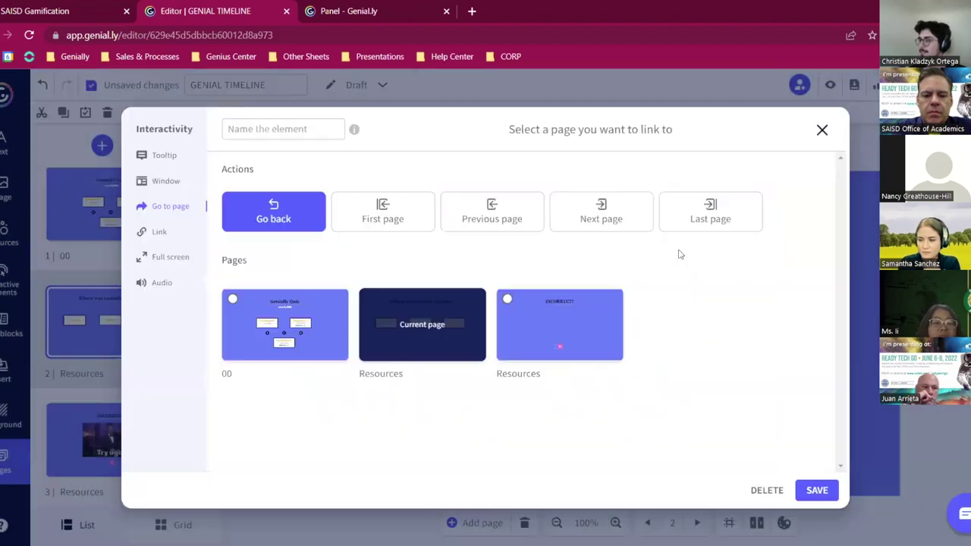
{"action": "left_click", "coordinate": [552, 314]}
{"action": "left_click", "coordinate": [816, 490]}
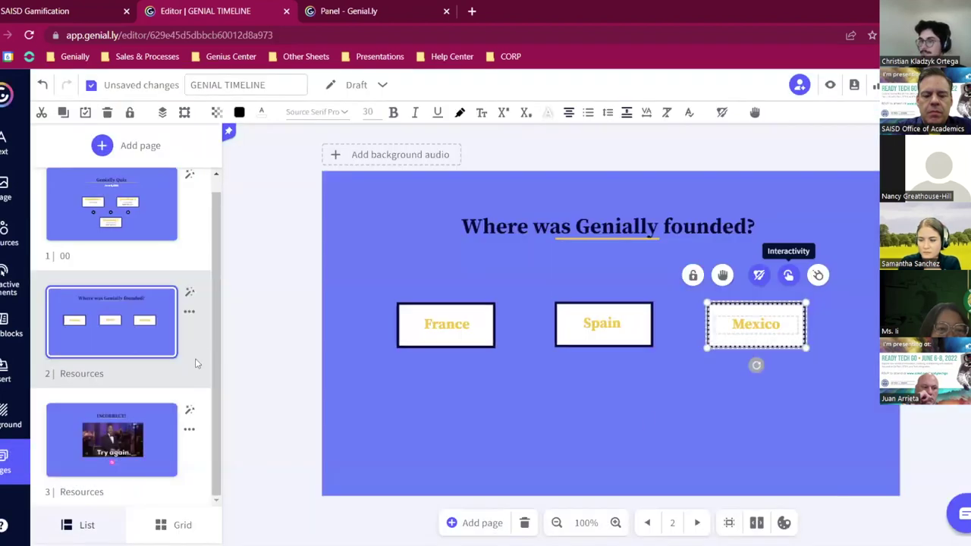
Duplicate the INCORRECT! page and change the copy's title to "CORRECT!".
{"action": "left_click", "coordinate": [137, 456]}
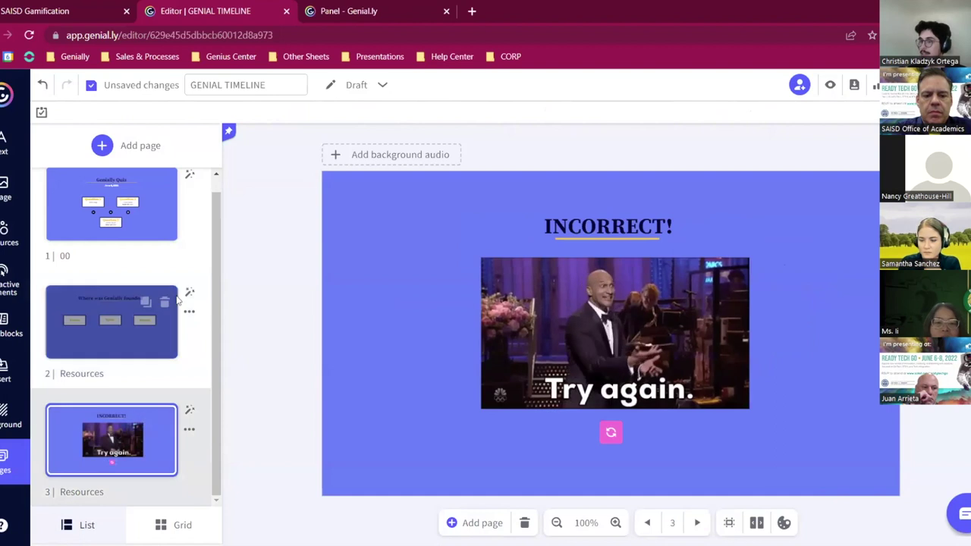
{"action": "left_click", "coordinate": [152, 345]}
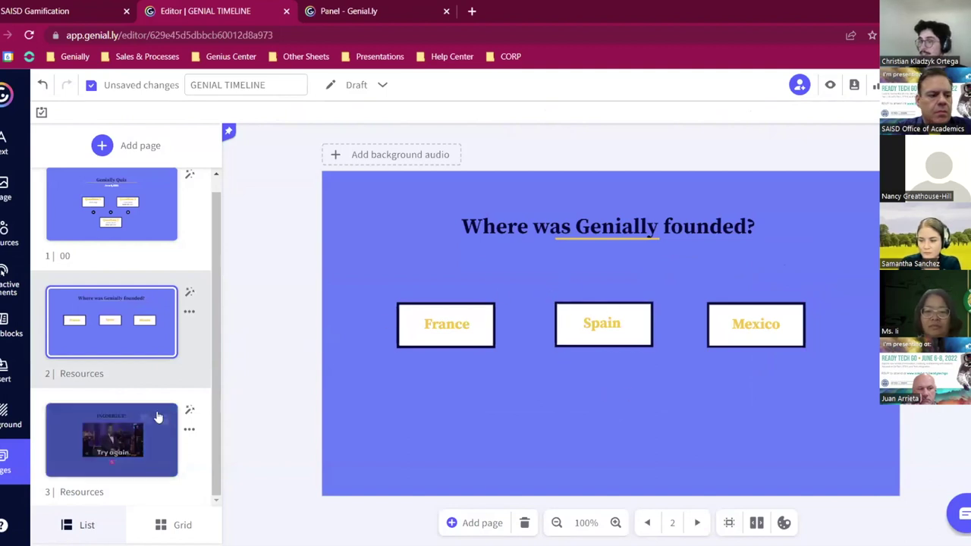
{"action": "left_click", "coordinate": [105, 430]}
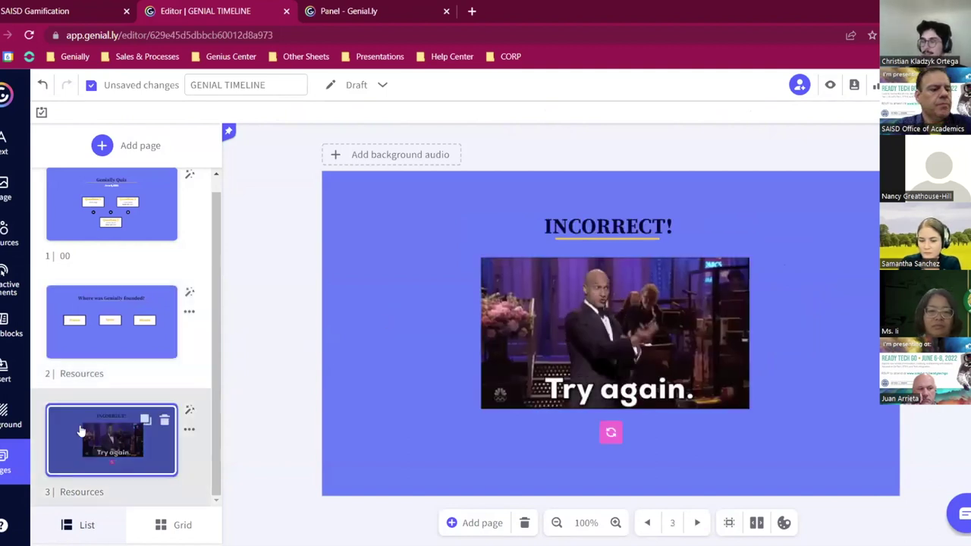
{"action": "left_click", "coordinate": [146, 421]}
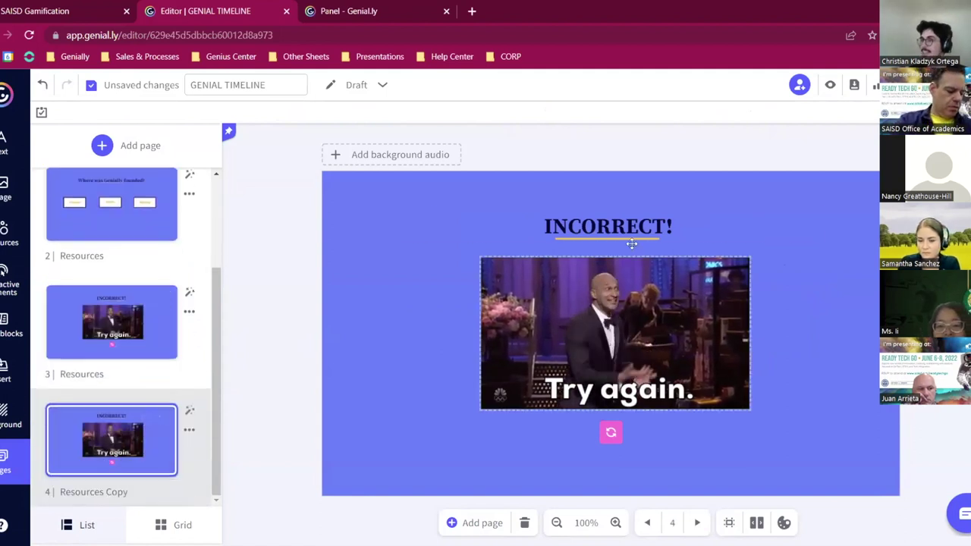
{"action": "left_click", "coordinate": [559, 224]}
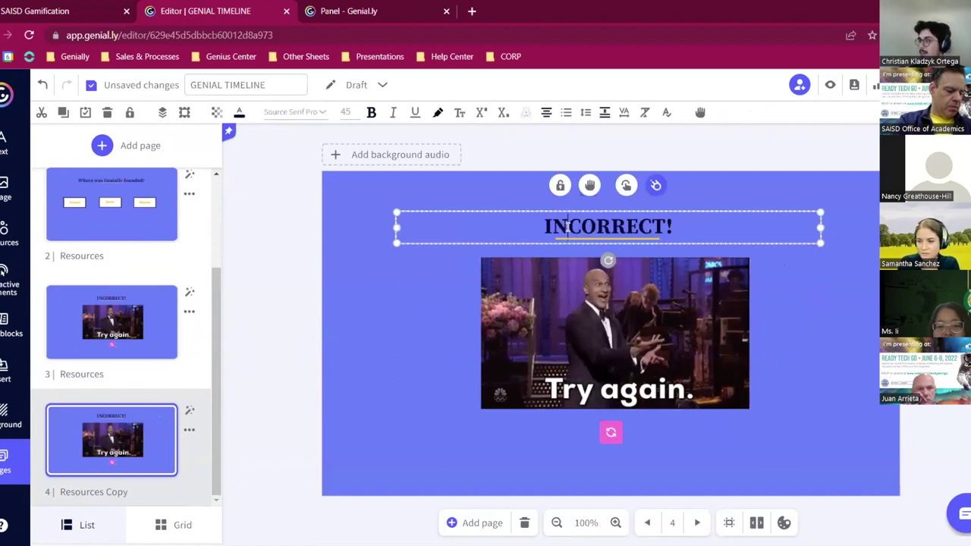
{"action": "left_click_drag", "start_coordinate": [544, 226], "coordinate": [570, 227]}
{"action": "key", "text": "BackSpace"}
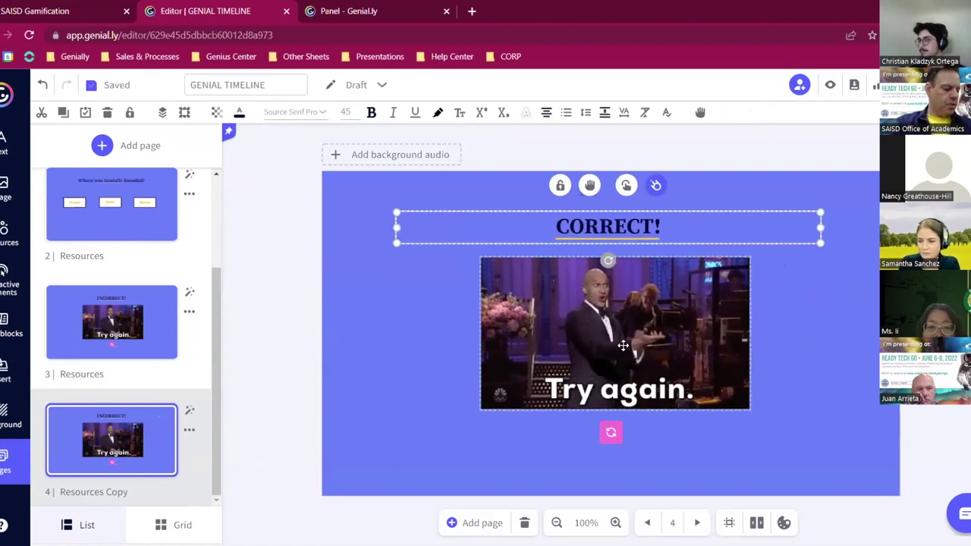
Delete the "Try again." GIF from the CORRECT! page and insert the Giphy GIF of the man giving two thumbs up in a car.
{"action": "left_click", "coordinate": [623, 362]}
{"action": "mouse_move", "coordinate": [162, 446]}
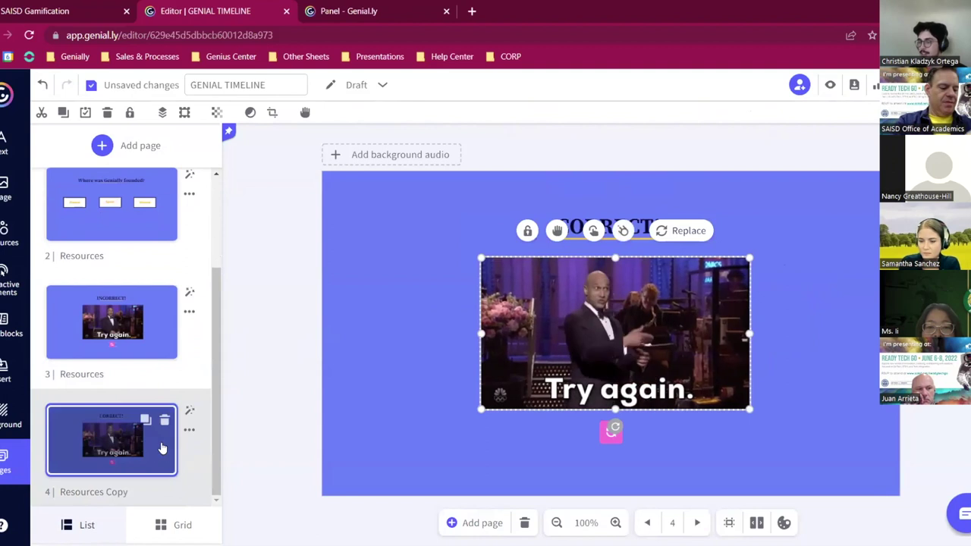
{"action": "key", "text": "Delete"}
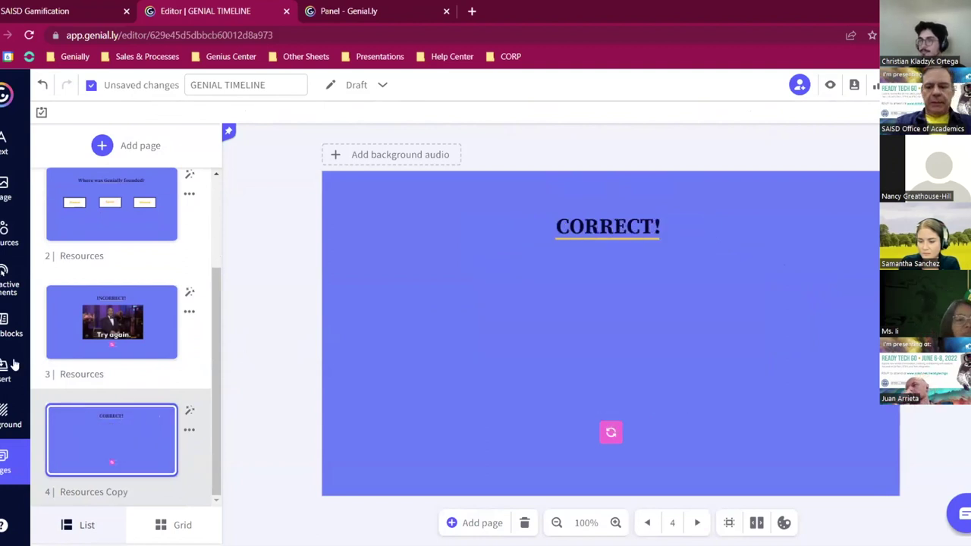
{"action": "left_click", "coordinate": [9, 189]}
{"action": "scroll", "coordinate": [168, 431], "scroll_direction": "down", "scroll_amount": 1}
{"action": "scroll", "coordinate": [169, 431], "scroll_direction": "down", "scroll_amount": 3}
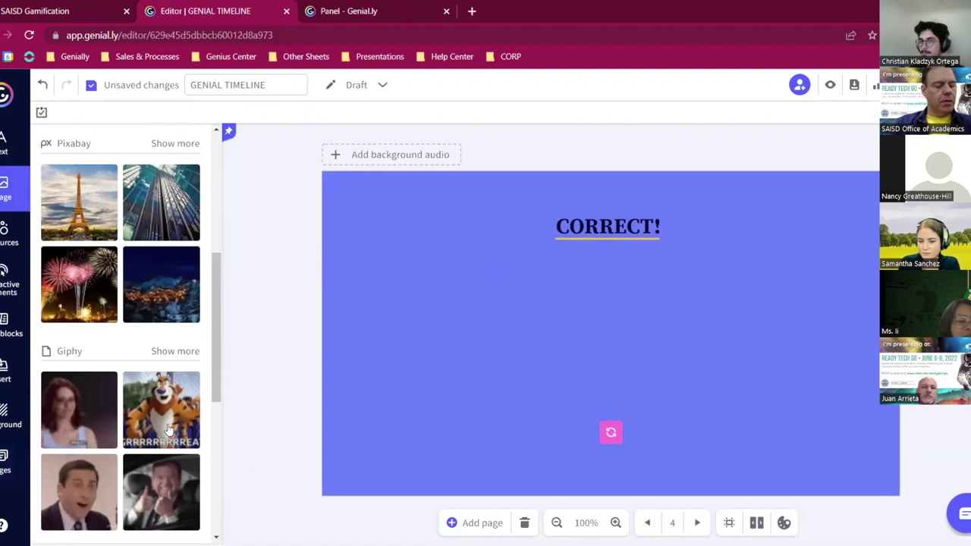
{"action": "left_click", "coordinate": [175, 351]}
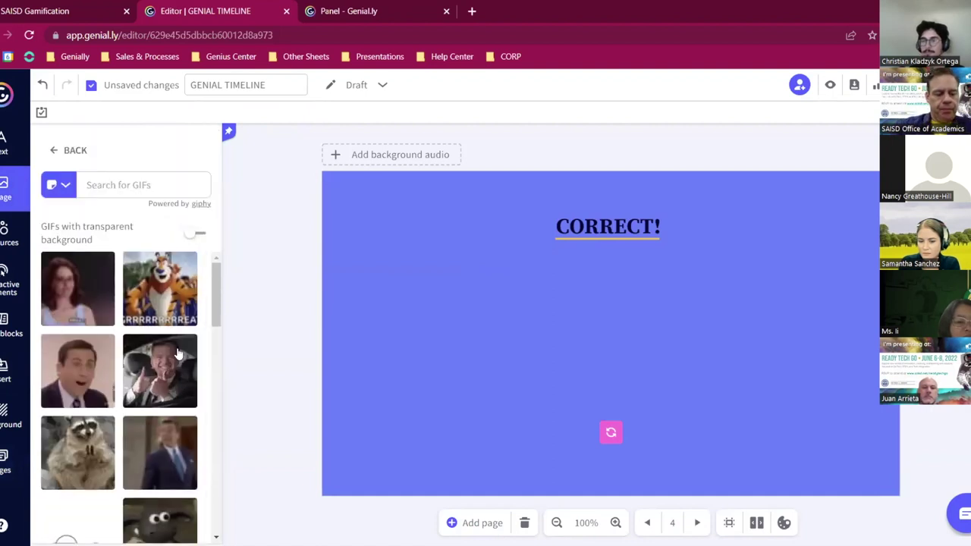
{"action": "left_click", "coordinate": [148, 382]}
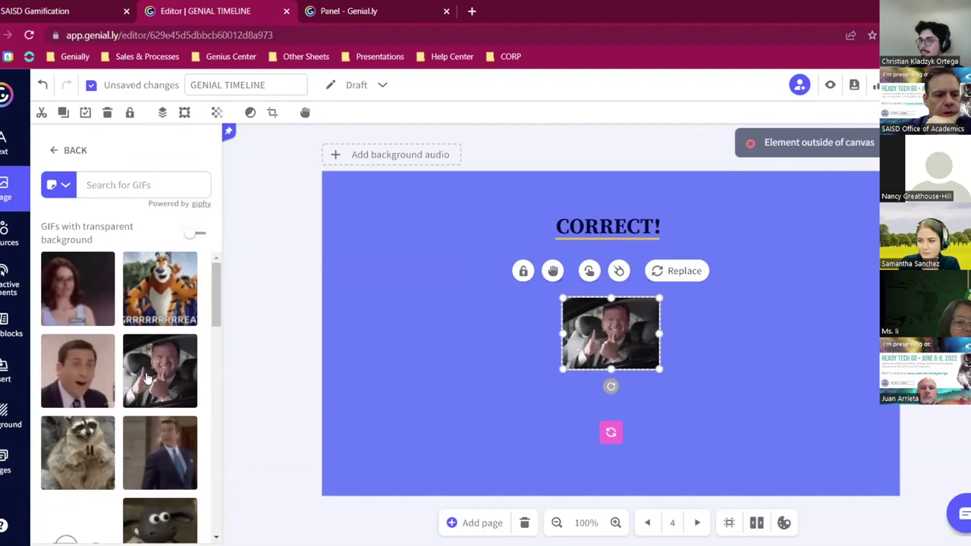
Enlarge the thumbs-up GIF and center it between the CORRECT! title and the pink button.
{"action": "left_click_drag", "start_coordinate": [548, 291], "coordinate": [456, 220]}
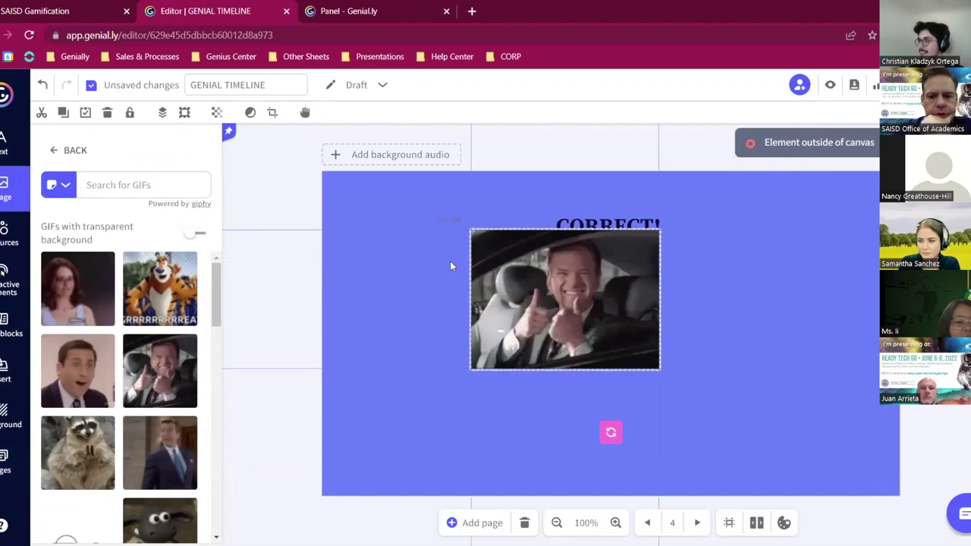
{"action": "left_click_drag", "start_coordinate": [661, 369], "coordinate": [689, 385]}
{"action": "left_click_drag", "start_coordinate": [633, 321], "coordinate": [650, 329]}
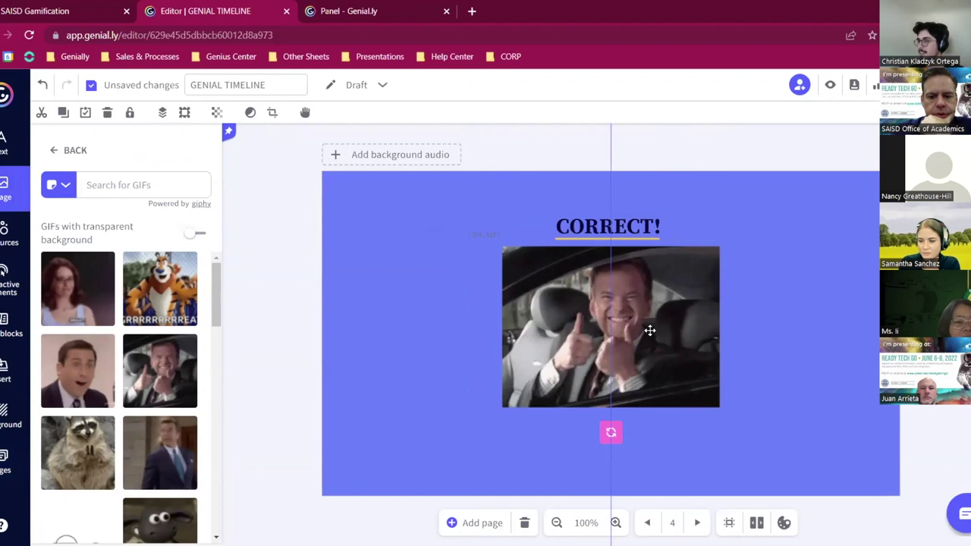
Change the pink button's Go to page link on the CORRECT! page to page 1, the Genially Quiz page, and save it.
{"action": "left_click", "coordinate": [613, 429]}
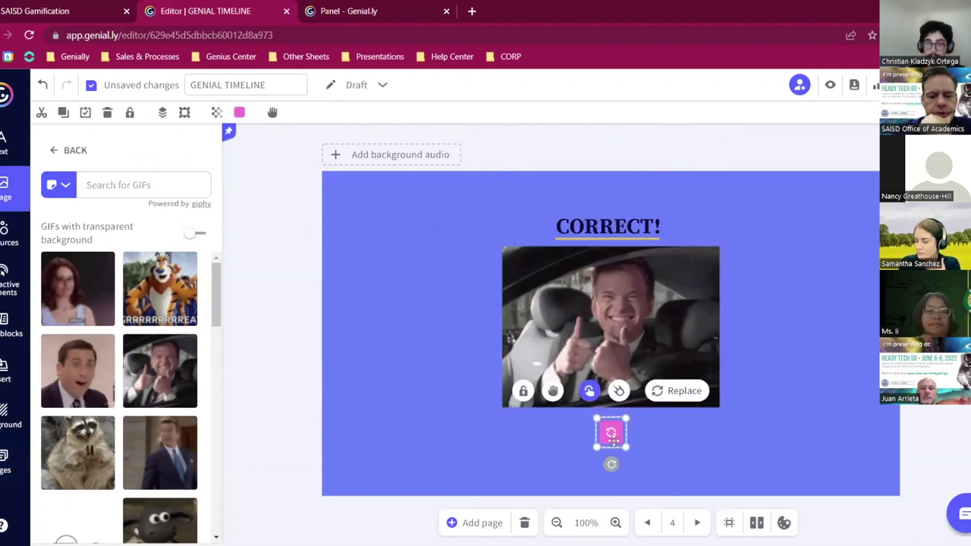
{"action": "left_click", "coordinate": [588, 392]}
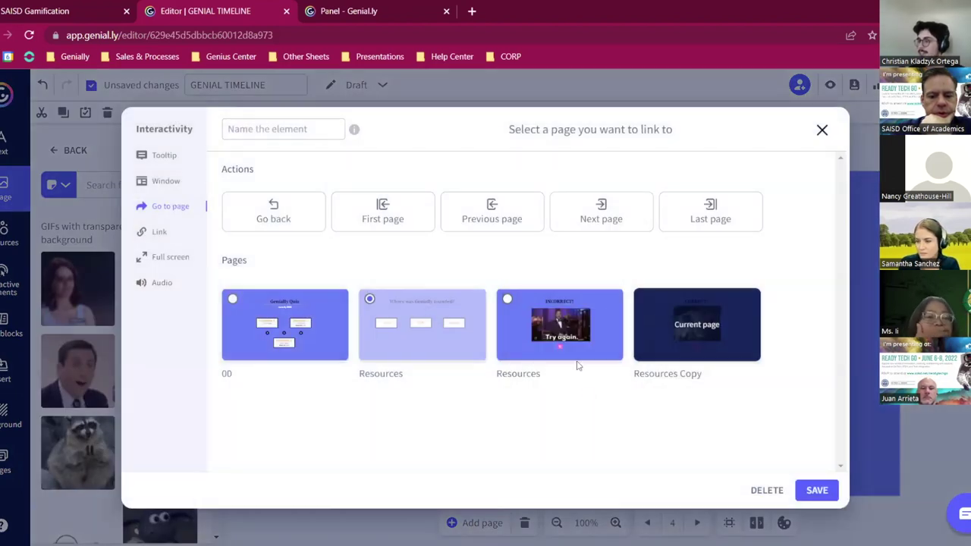
{"action": "left_click", "coordinate": [301, 337]}
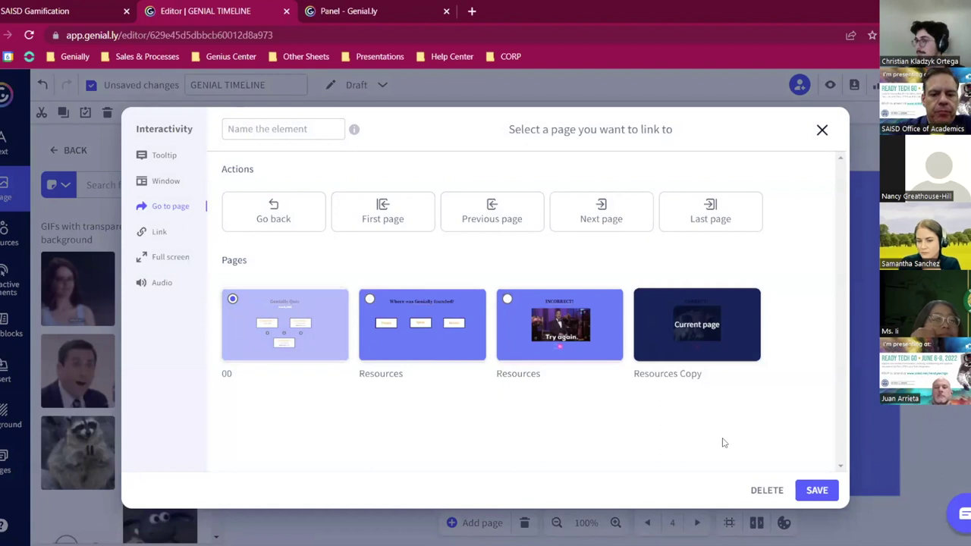
{"action": "left_click", "coordinate": [806, 491]}
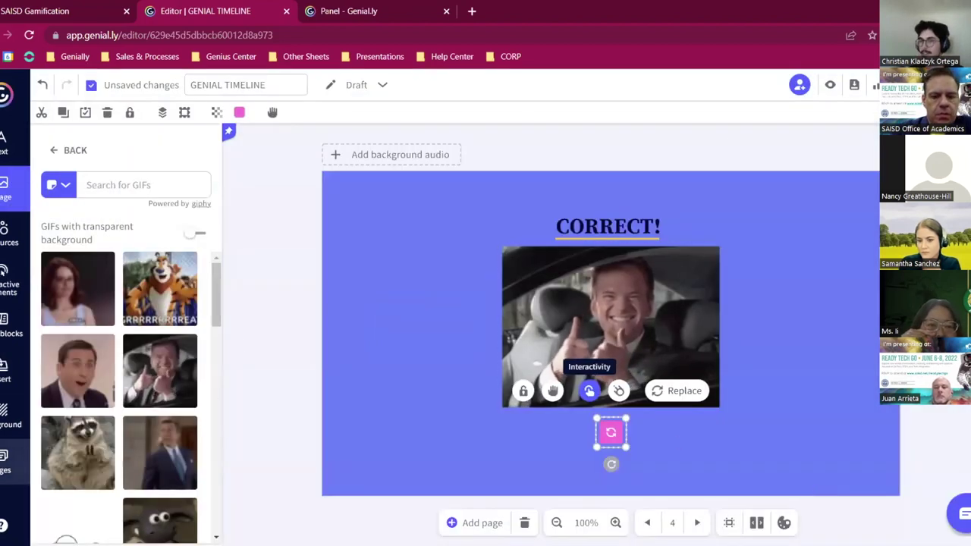
Preview the quiz from page 2, test the France answer and the retry button on the INCORRECT! page, and close the preview.
{"action": "left_click", "coordinate": [13, 459]}
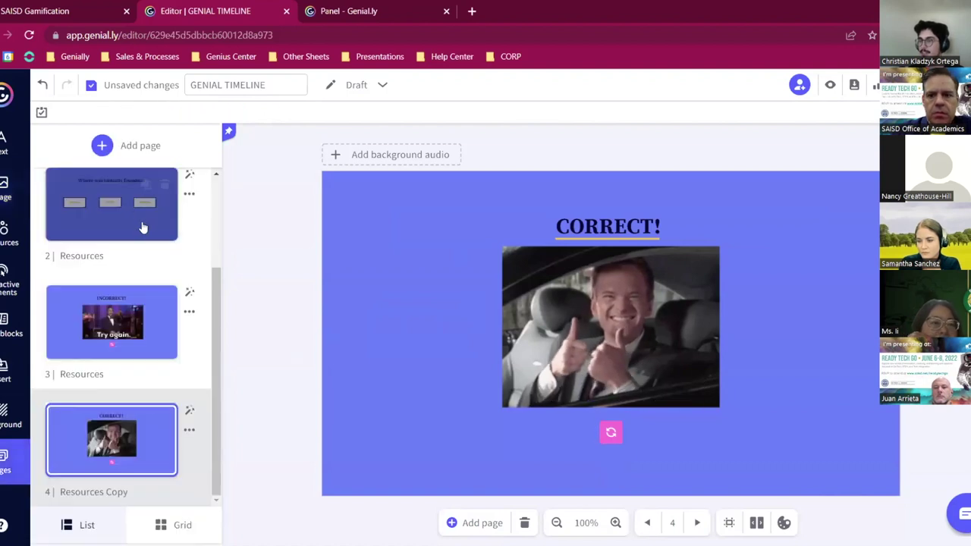
{"action": "left_click", "coordinate": [128, 224]}
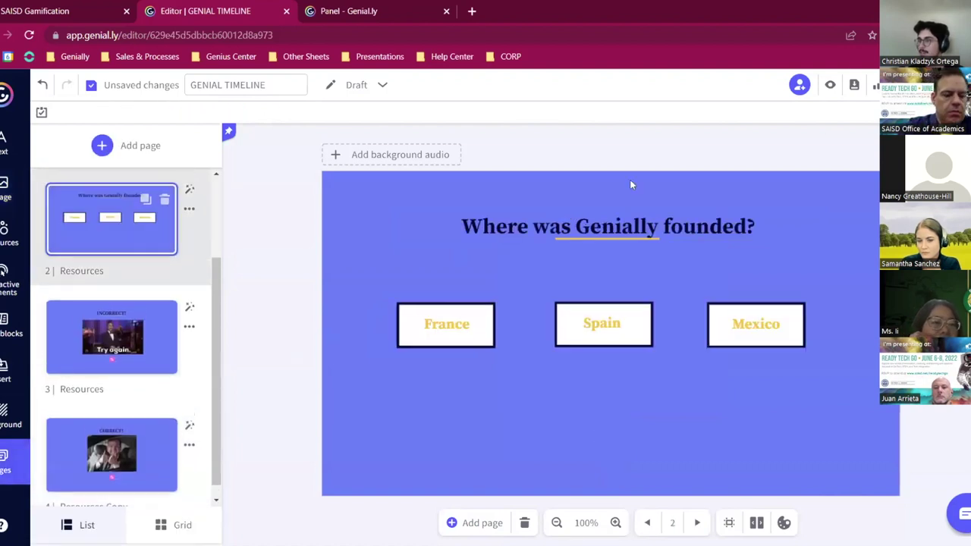
{"action": "left_click", "coordinate": [830, 85]}
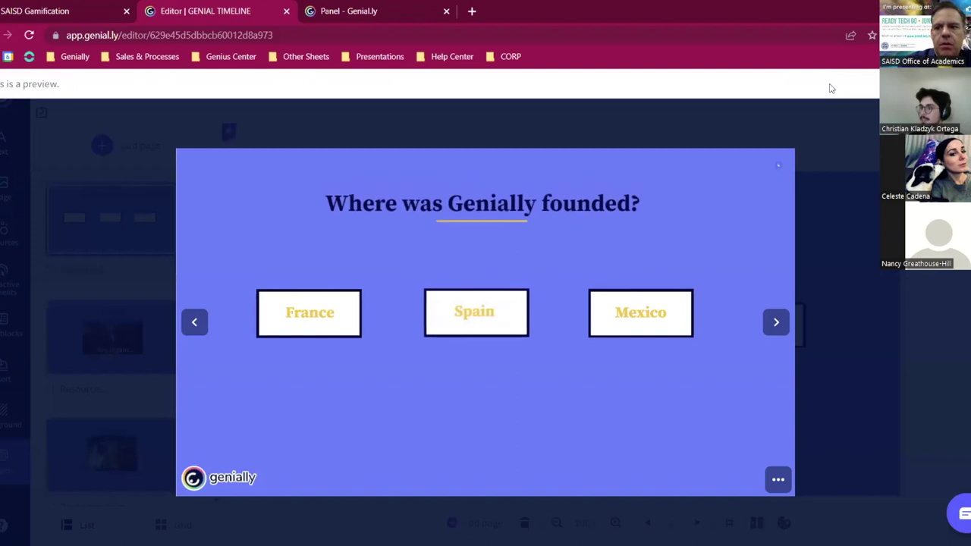
{"action": "left_click", "coordinate": [294, 319]}
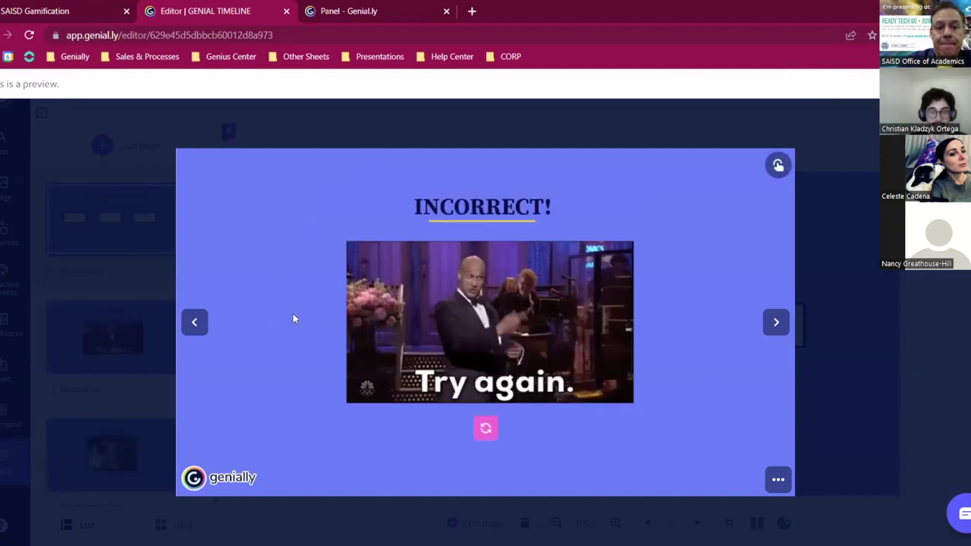
{"action": "left_click", "coordinate": [484, 431]}
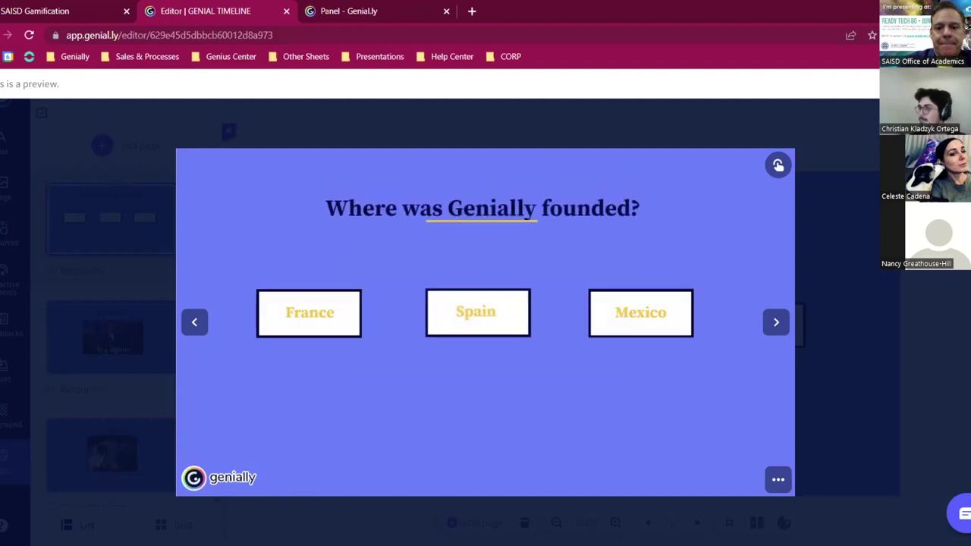
{"action": "left_click", "coordinate": [834, 281]}
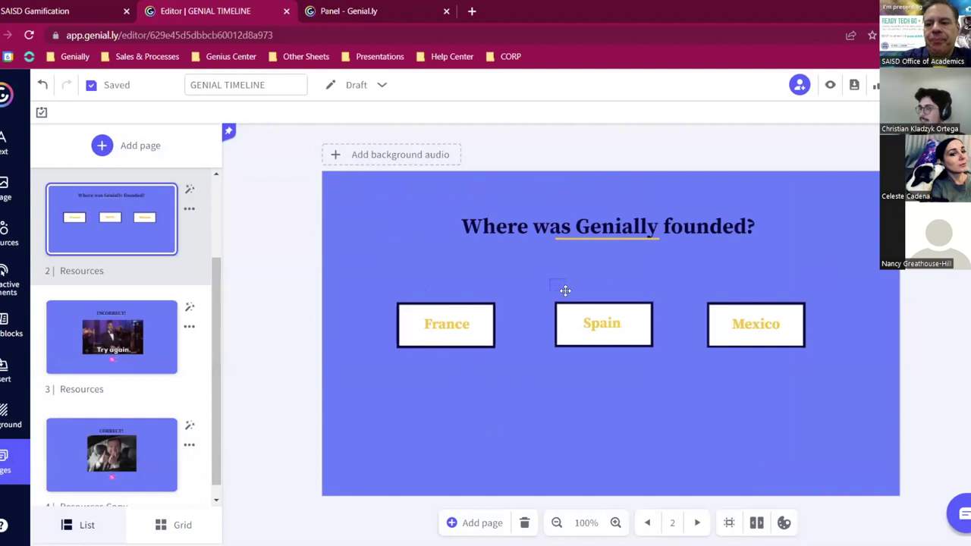
Group the Spain box with its text and save a Go to page link from the group to the CORRECT! page.
{"action": "left_click", "coordinate": [626, 337]}
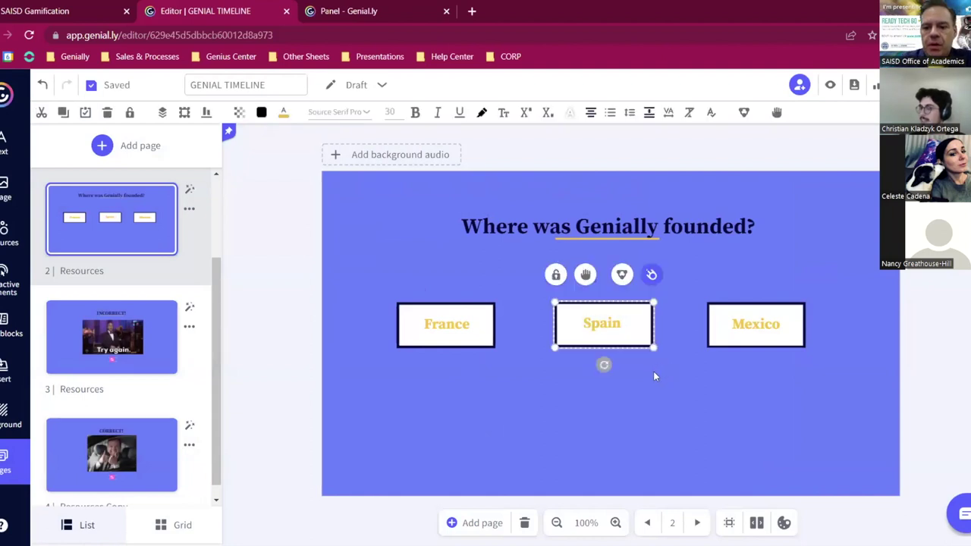
{"action": "left_click", "coordinate": [622, 275]}
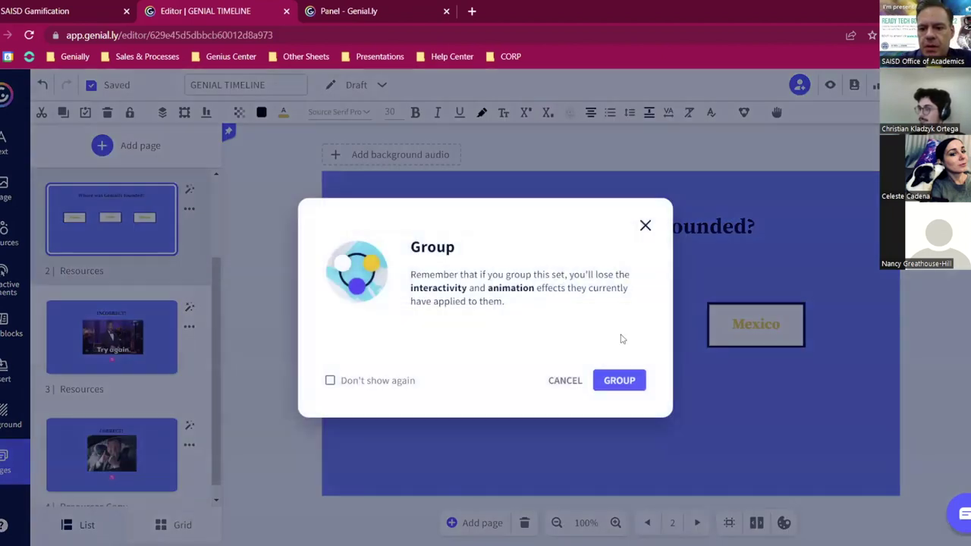
{"action": "left_click", "coordinate": [627, 380]}
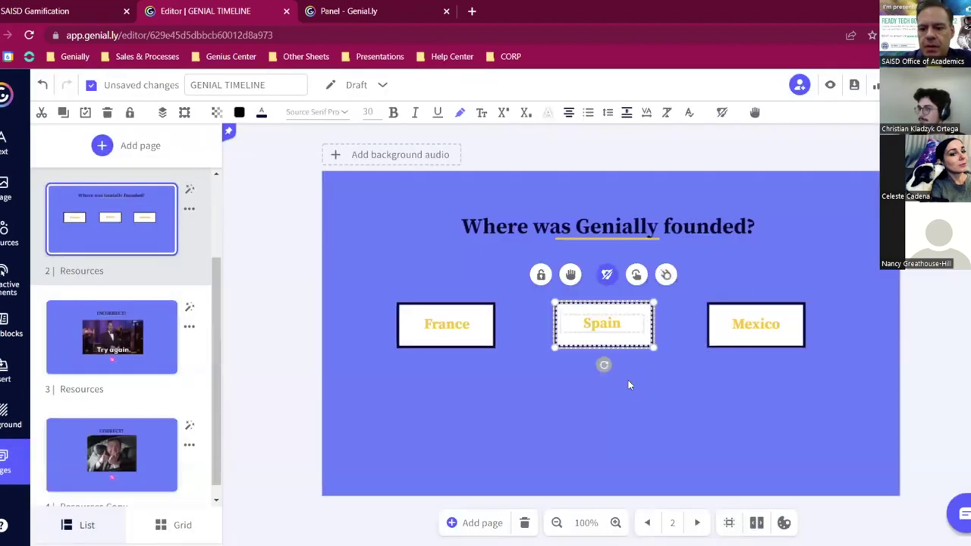
{"action": "left_click", "coordinate": [636, 277]}
{"action": "left_click", "coordinate": [644, 243]}
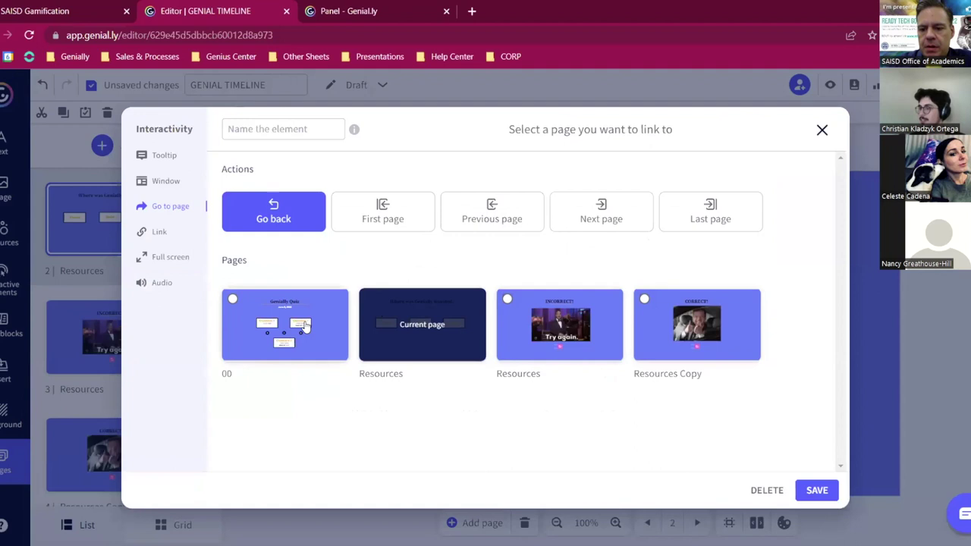
{"action": "left_click", "coordinate": [703, 323]}
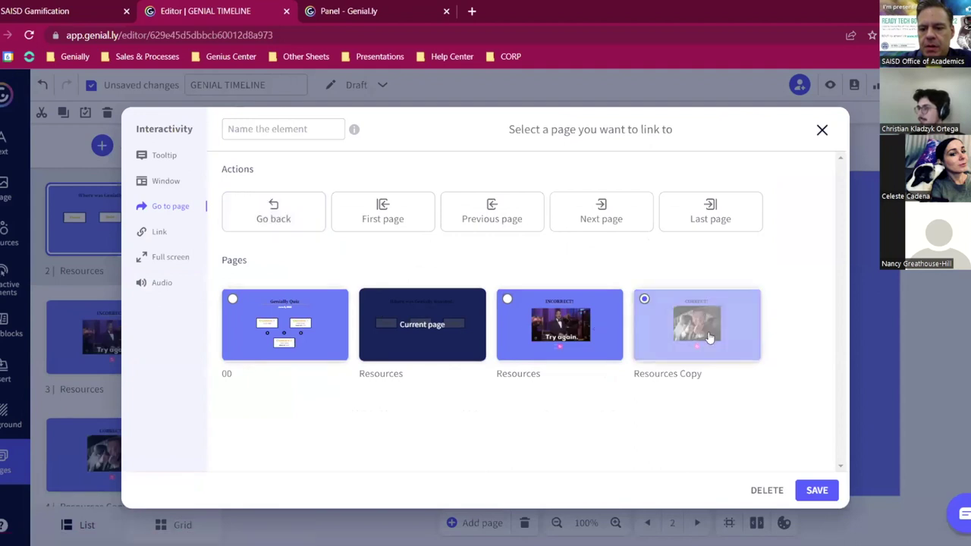
{"action": "left_click", "coordinate": [813, 491]}
Preview the quiz from page 2, test the Spain answer and the pink return button on the CORRECT! page, and close the preview.
{"action": "left_click", "coordinate": [830, 86]}
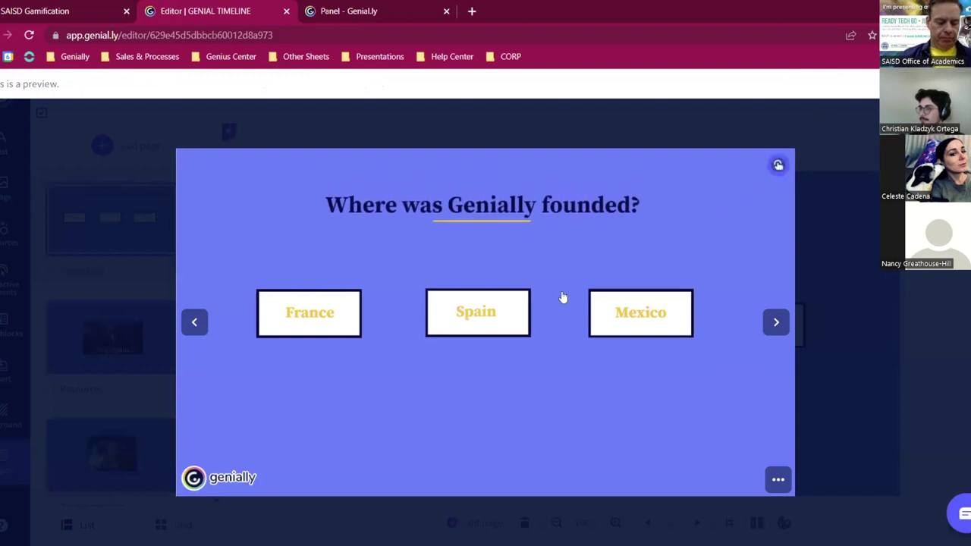
{"action": "left_click", "coordinate": [476, 321]}
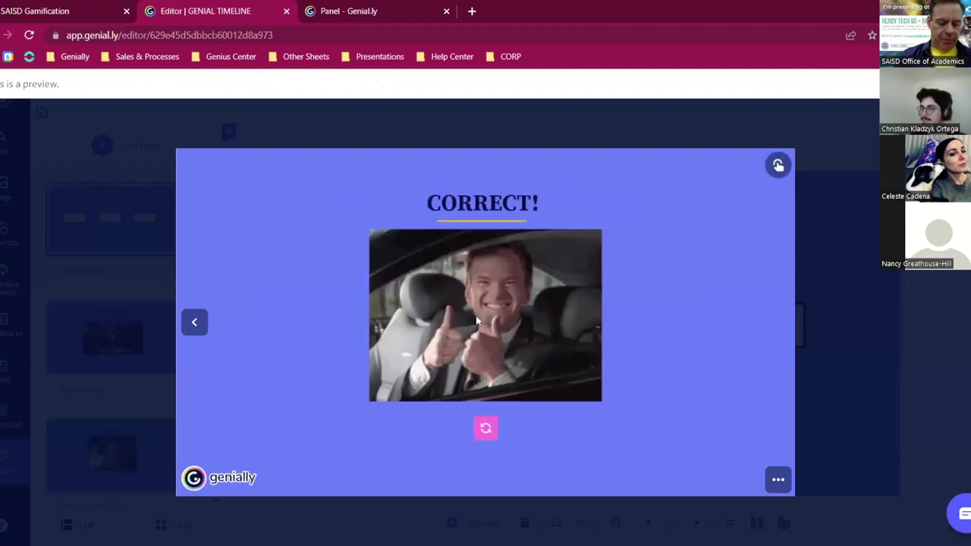
{"action": "left_click", "coordinate": [490, 438]}
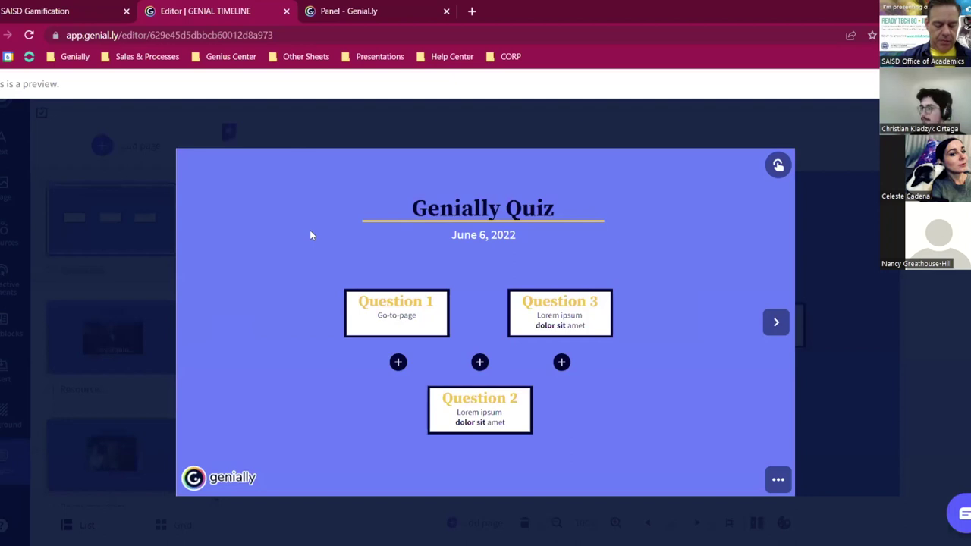
{"action": "key", "text": "Escape"}
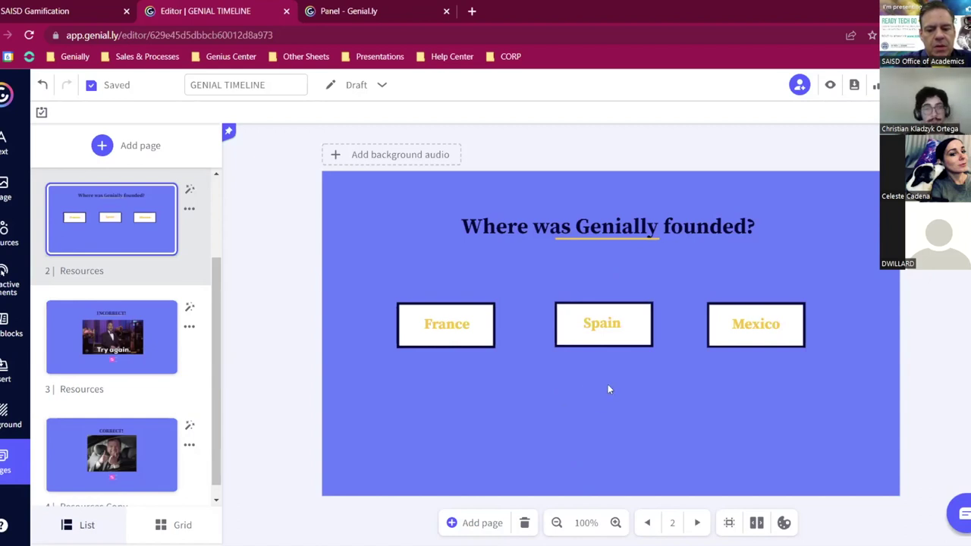
Duplicate the Spain card below the original to check the copy's Go to page link, and delete the copy.
{"action": "left_click_drag", "start_coordinate": [663, 362], "coordinate": [542, 282]}
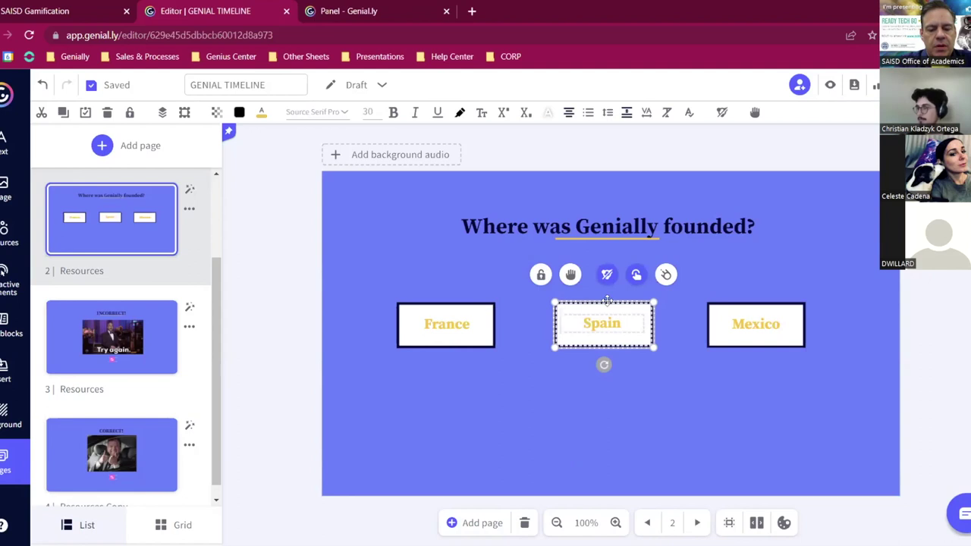
{"action": "key", "text": "ctrl+d"}
{"action": "left_click_drag", "start_coordinate": [605, 327], "coordinate": [596, 392]}
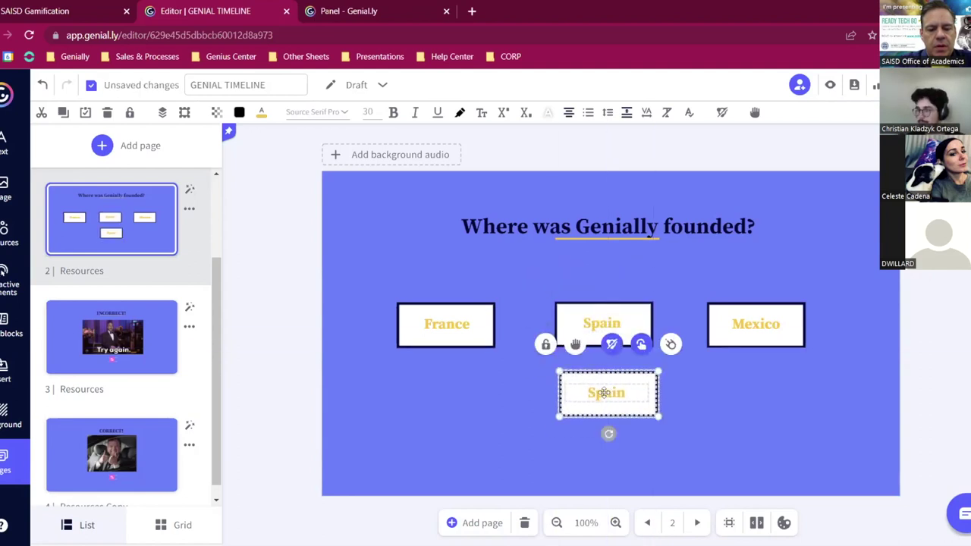
{"action": "double_click", "coordinate": [605, 393]}
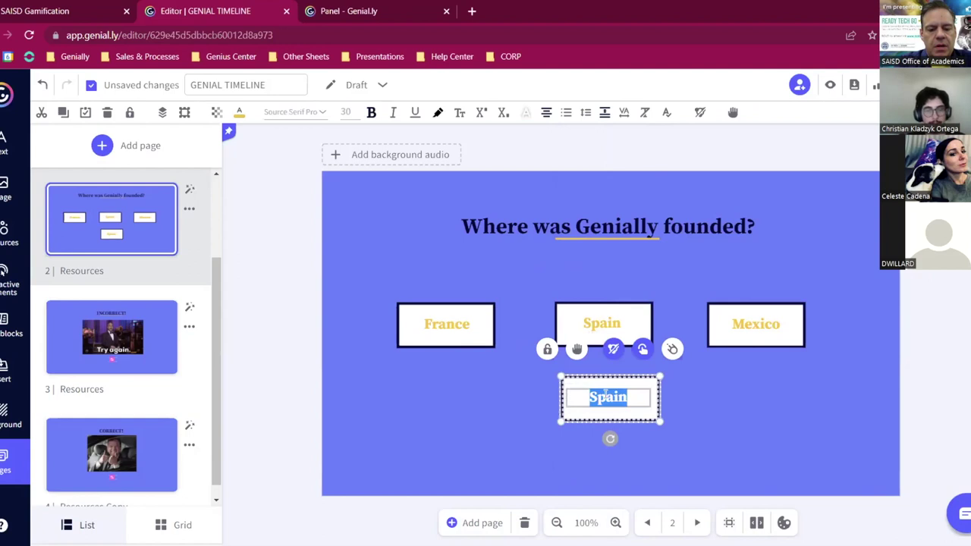
{"action": "left_click", "coordinate": [642, 350]}
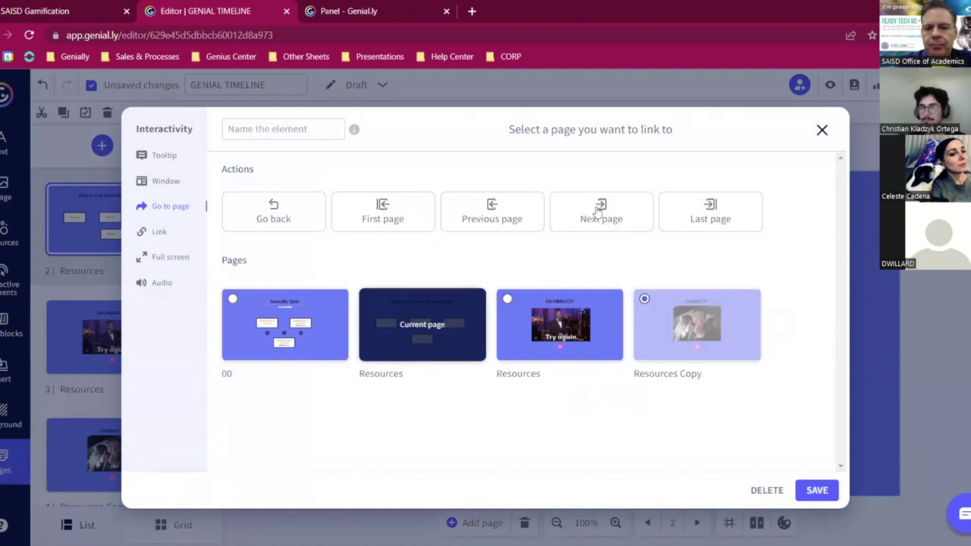
{"action": "left_click", "coordinate": [823, 131]}
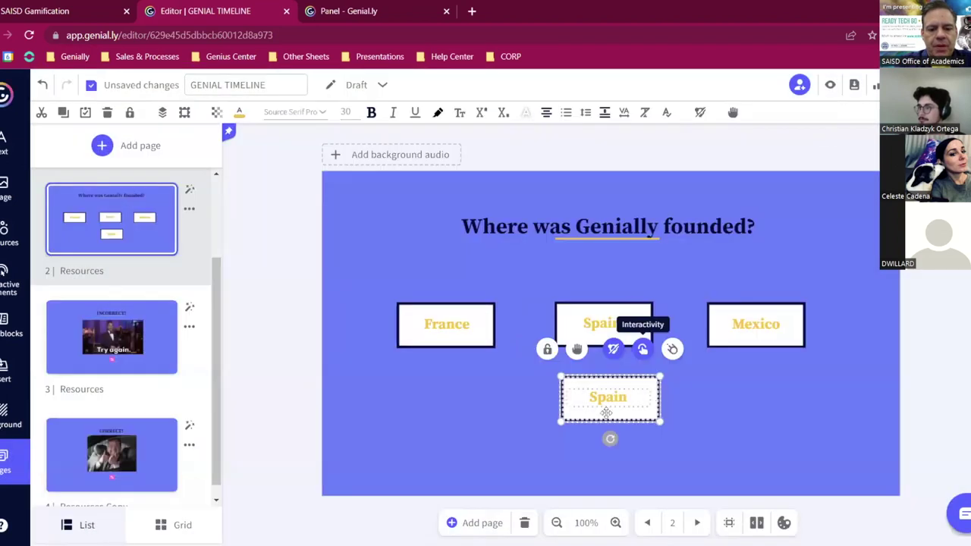
{"action": "left_click", "coordinate": [605, 399]}
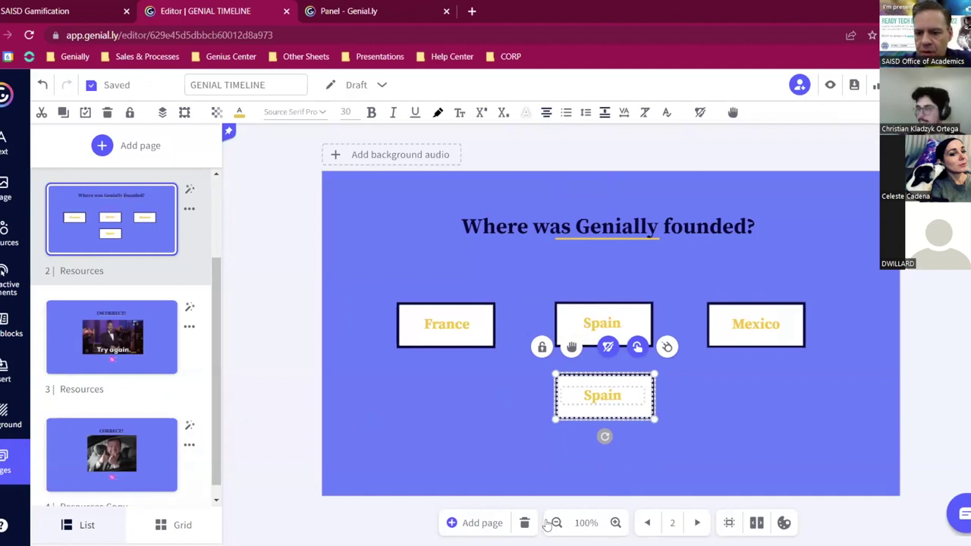
{"action": "key", "text": "Delete"}
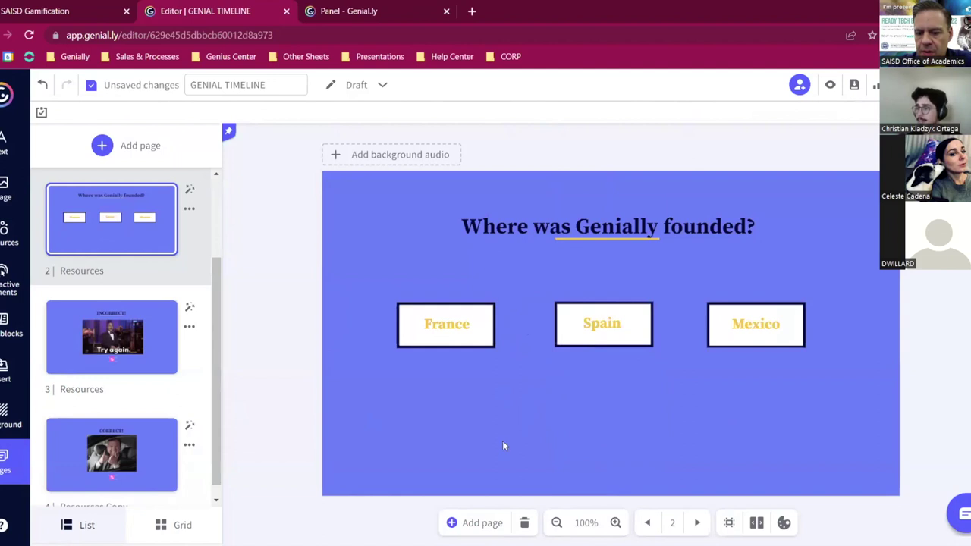
Open the CORRECT! page and examine the interaction types available for the thumbs-up GIF.
{"action": "left_click", "coordinate": [134, 470]}
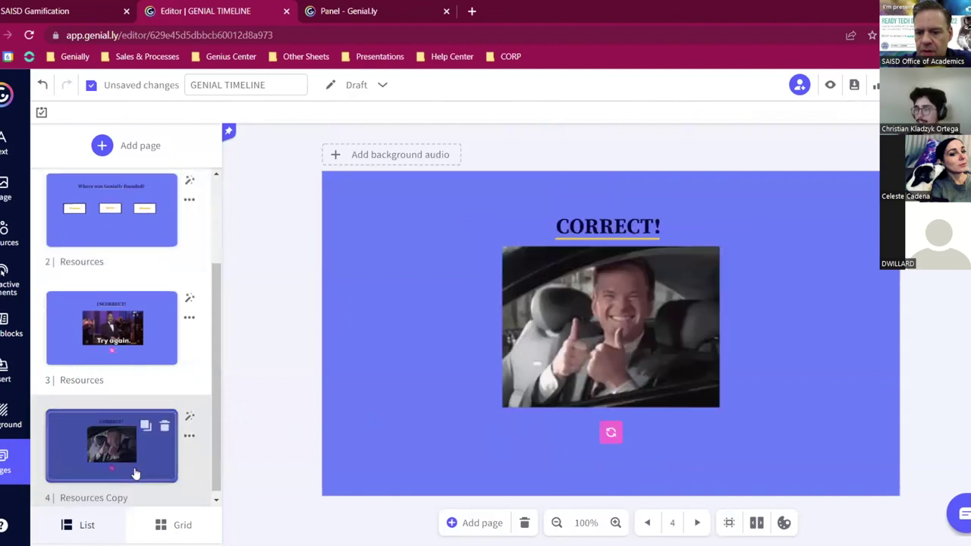
{"action": "left_click", "coordinate": [611, 433]}
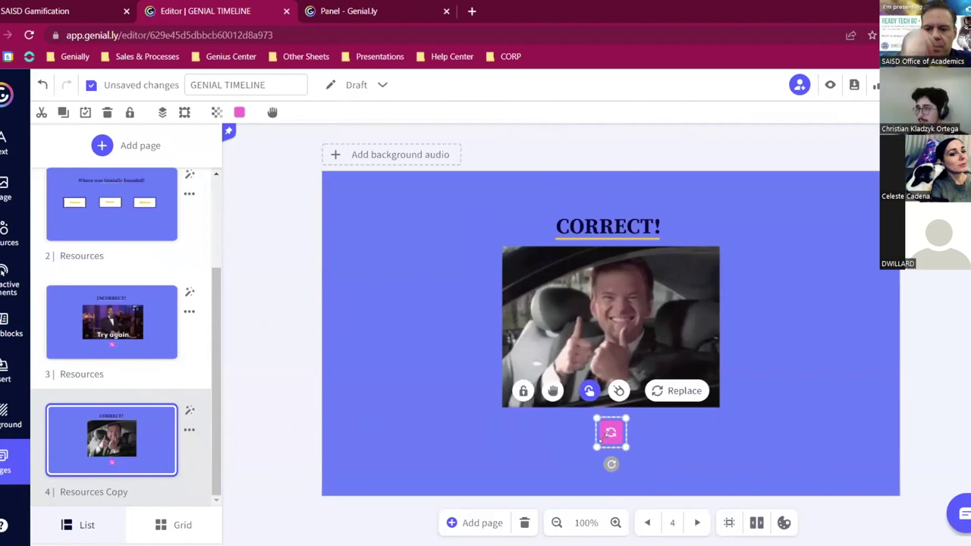
{"action": "left_click", "coordinate": [591, 266]}
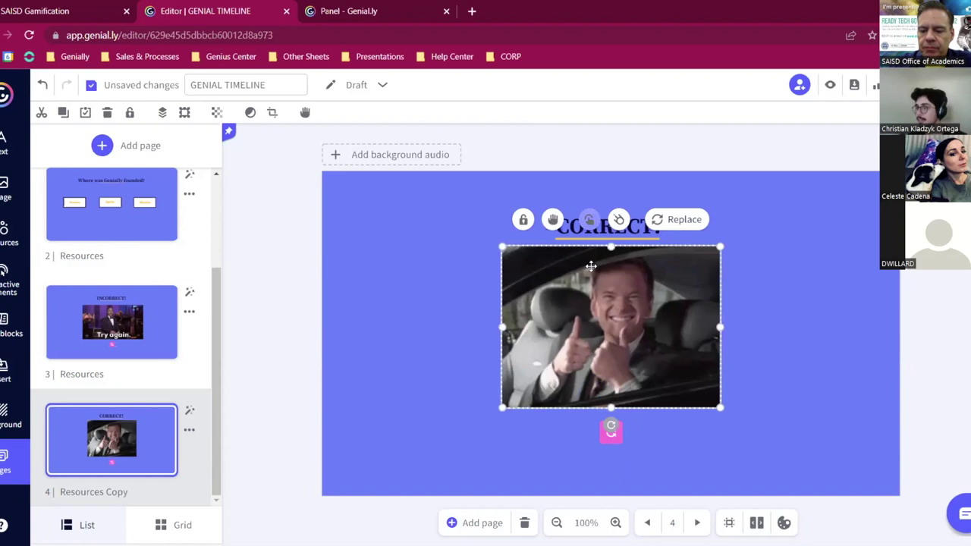
{"action": "left_click", "coordinate": [588, 236]}
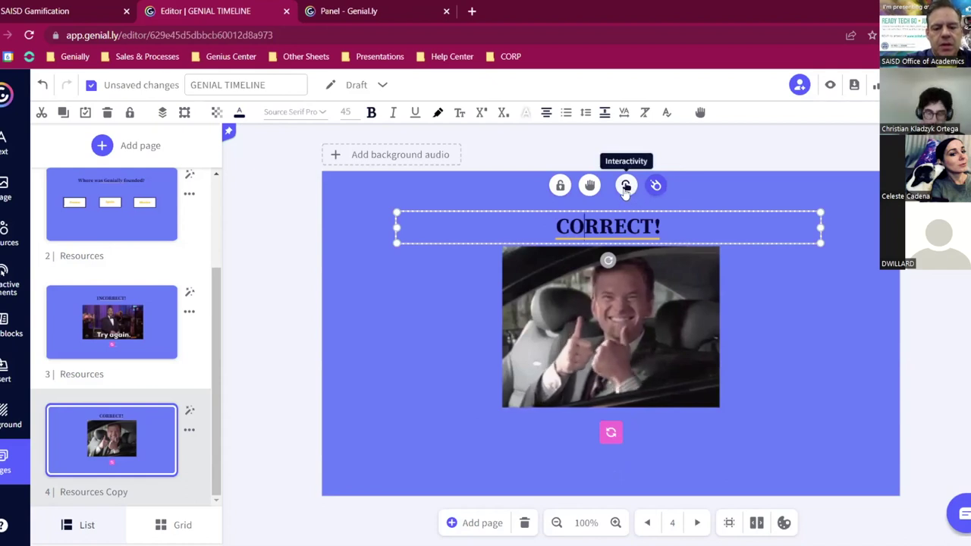
{"action": "left_click", "coordinate": [581, 310]}
{"action": "left_click", "coordinate": [589, 220]}
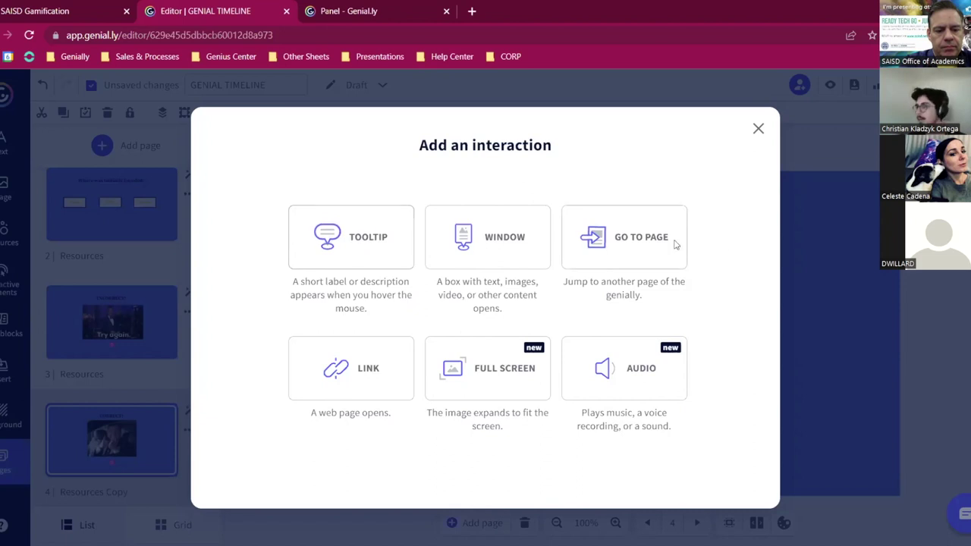
{"action": "left_click", "coordinate": [757, 129]}
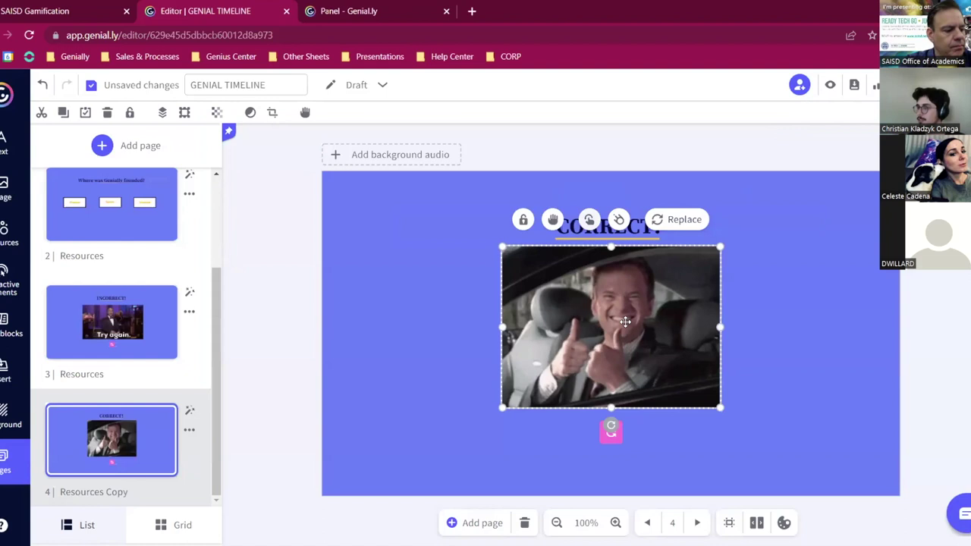
Add a tooltip interaction reading "Congratulations" to the thumbs-up GIF and save it.
{"action": "left_click", "coordinate": [590, 220]}
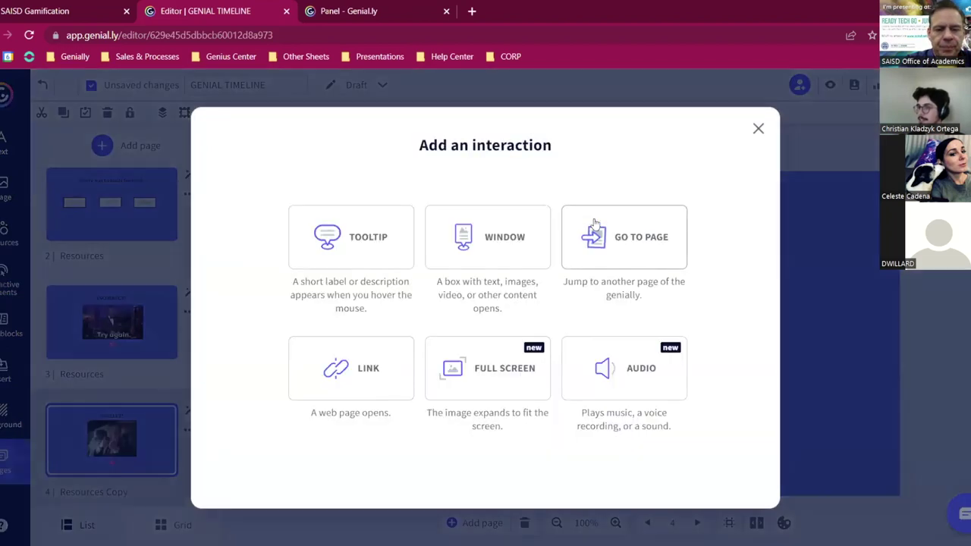
{"action": "left_click", "coordinate": [388, 240]}
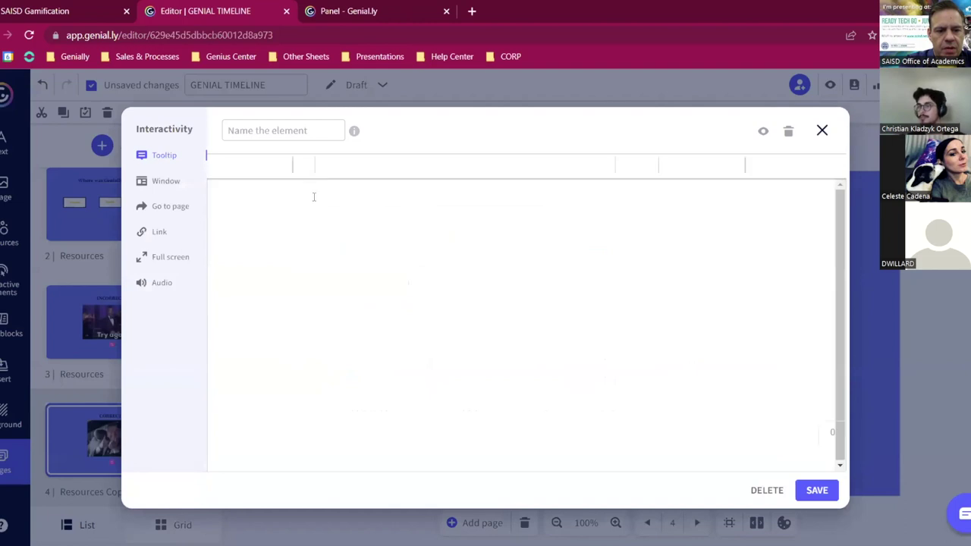
{"action": "type", "text": "Congratulations"}
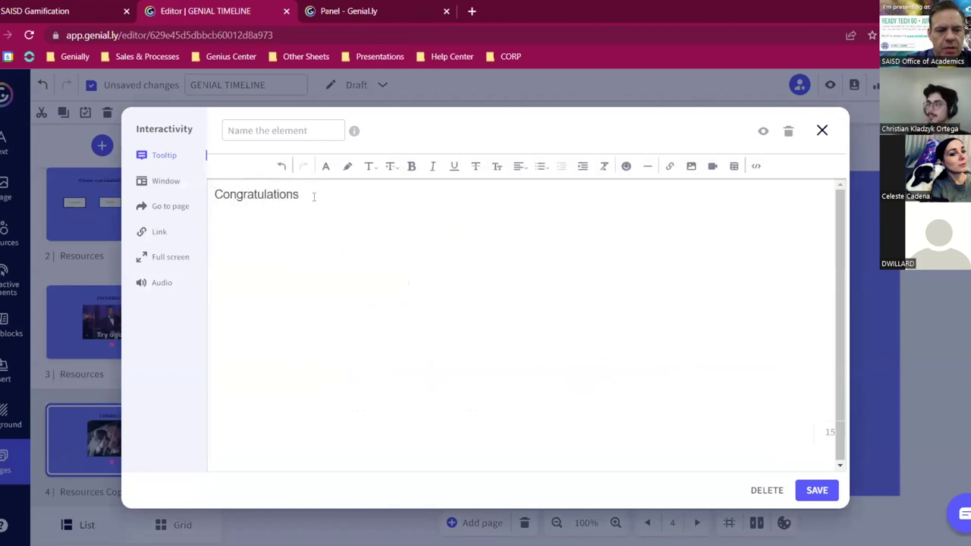
{"action": "left_click", "coordinate": [824, 493]}
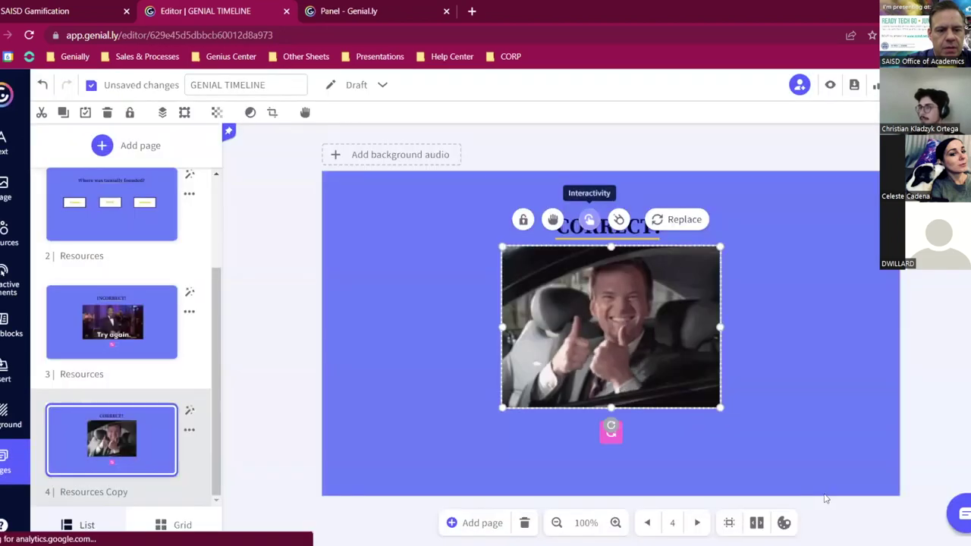
Preview the CORRECT! page to check the GIF's tooltip, and look at the pink button's interactivity option in the editor.
{"action": "left_click", "coordinate": [830, 86]}
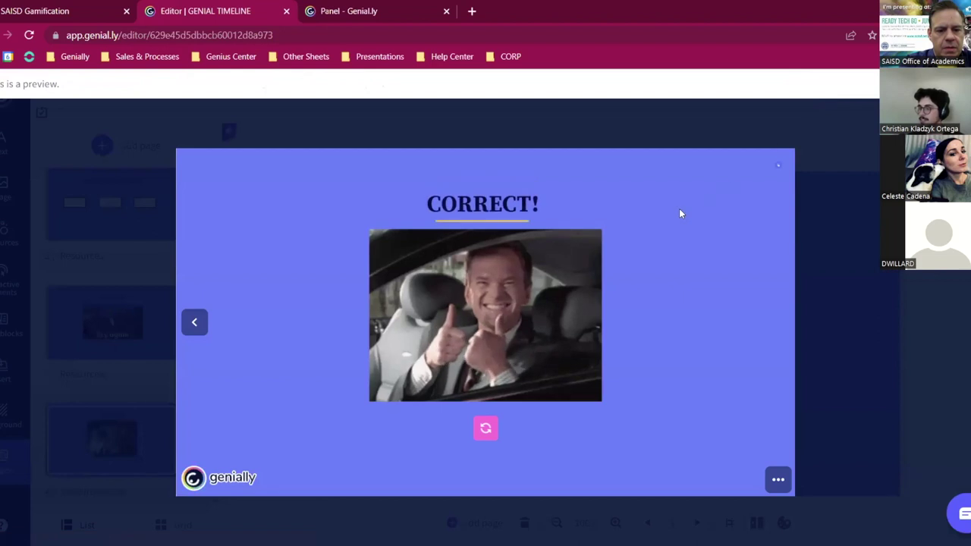
{"action": "mouse_move", "coordinate": [573, 277]}
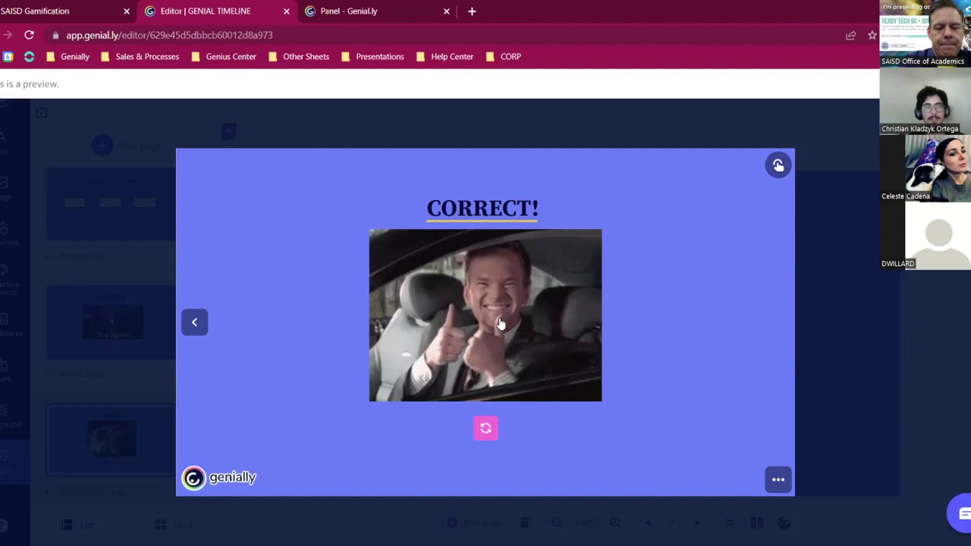
{"action": "mouse_move", "coordinate": [569, 315]}
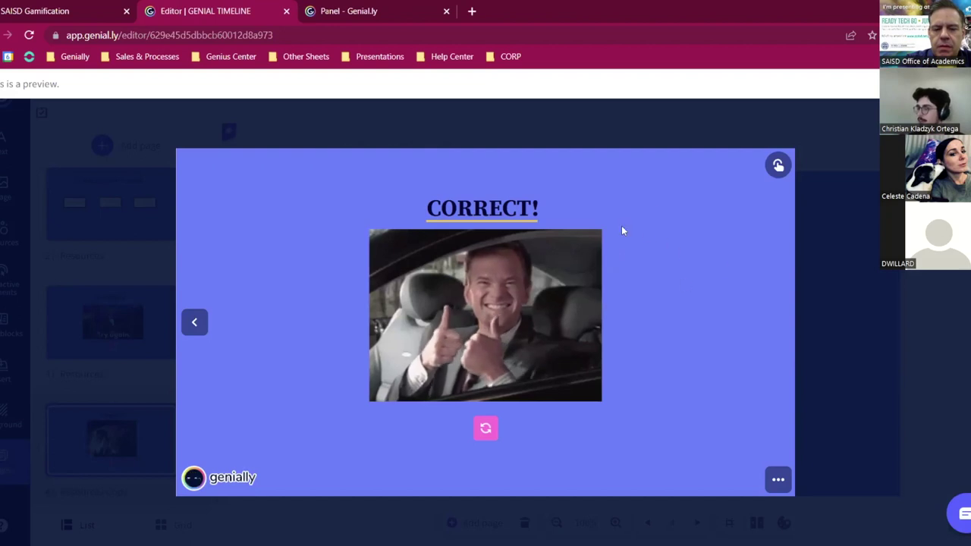
{"action": "left_click", "coordinate": [862, 245]}
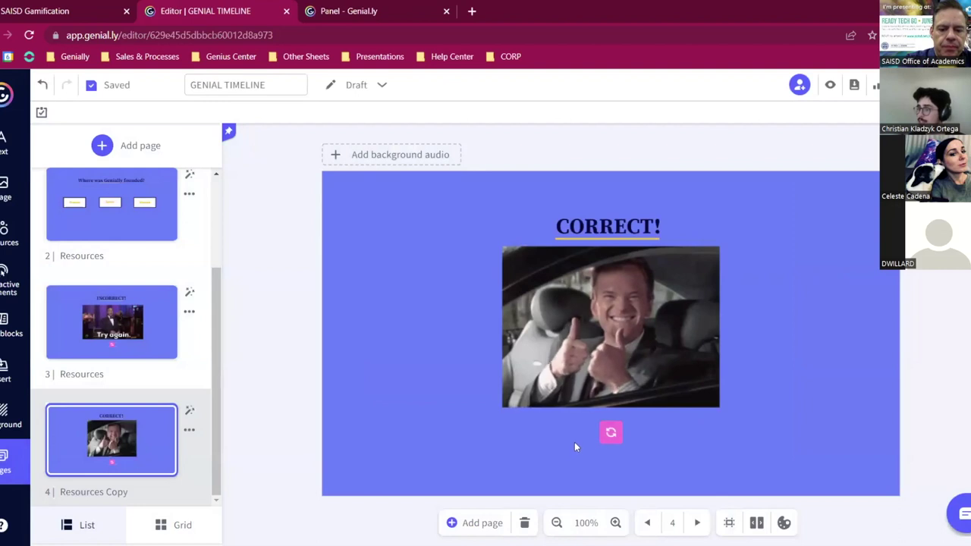
{"action": "left_click", "coordinate": [611, 431]}
{"action": "mouse_move", "coordinate": [600, 385]}
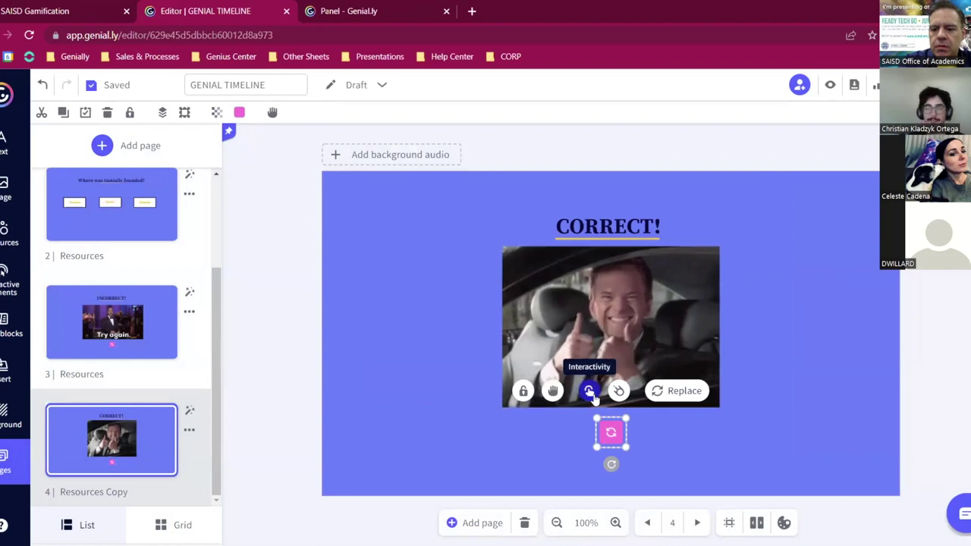
On the Genially Quiz page, replace the placeholder text under Question 2 with "Draggable Elements".
{"action": "scroll", "coordinate": [112, 336], "scroll_direction": "up", "scroll_amount": 1}
{"action": "scroll", "coordinate": [113, 335], "scroll_direction": "up", "scroll_amount": 3}
{"action": "left_click", "coordinate": [122, 247]}
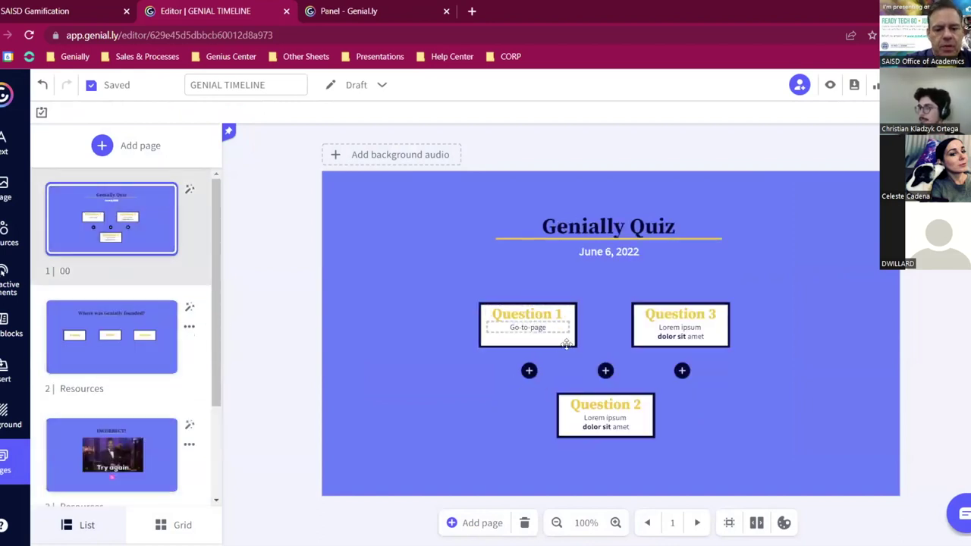
{"action": "double_click", "coordinate": [603, 426]}
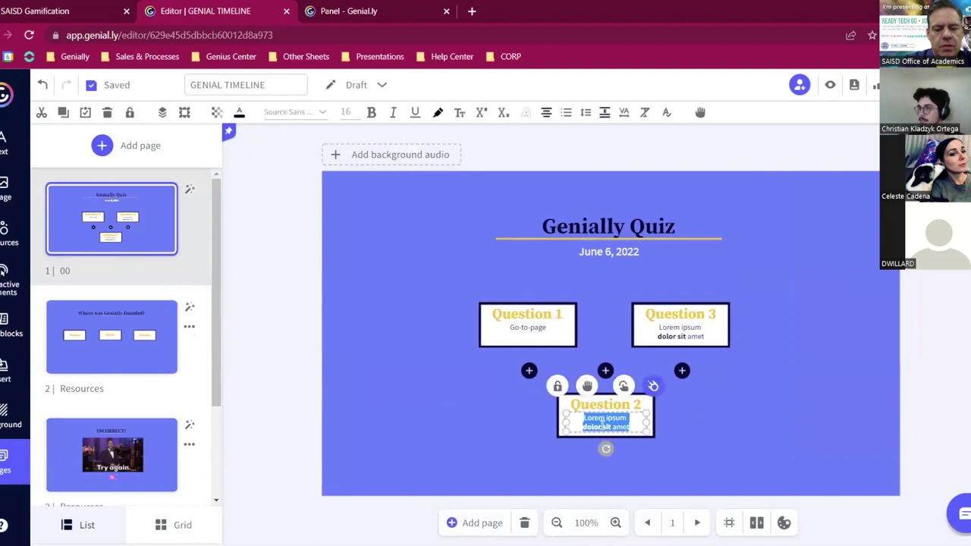
{"action": "type", "text": "Dra"}
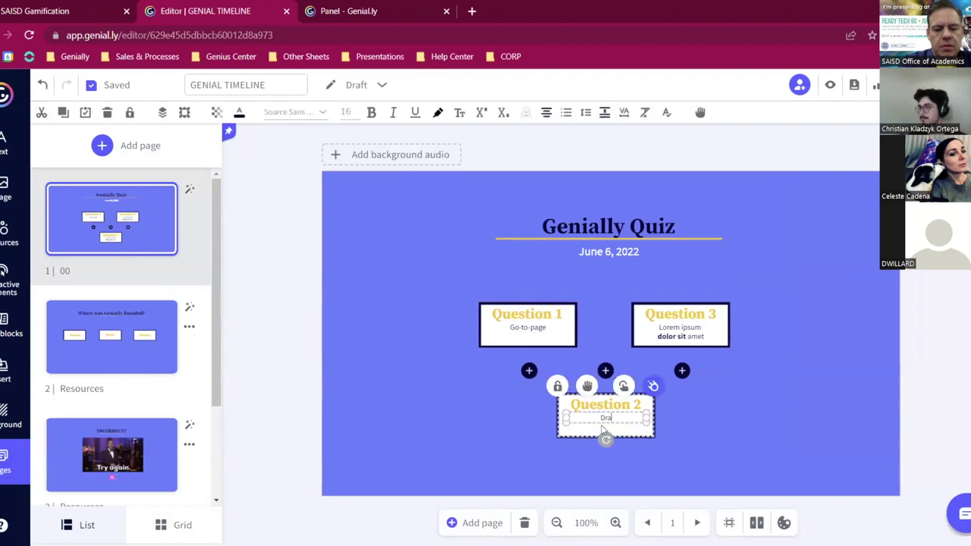
{"action": "type", "text": "ggable Elemt"}
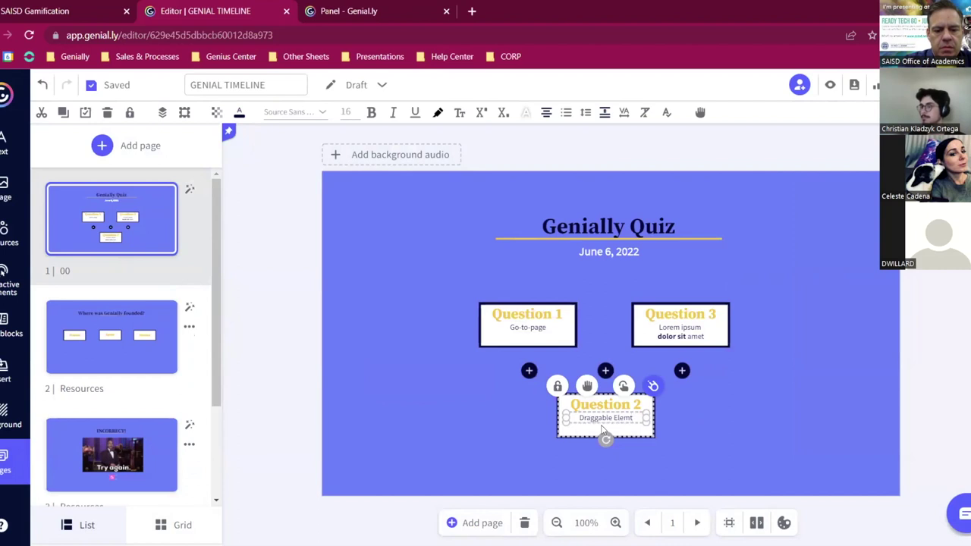
{"action": "key", "text": "BackSpace"}
{"action": "type", "text": "ents"}
{"action": "left_click", "coordinate": [516, 440]}
Duplicate the CORRECT! page and delete the thumbs-up GIF and pink button from the copy.
{"action": "scroll", "coordinate": [150, 375], "scroll_direction": "down", "scroll_amount": 3}
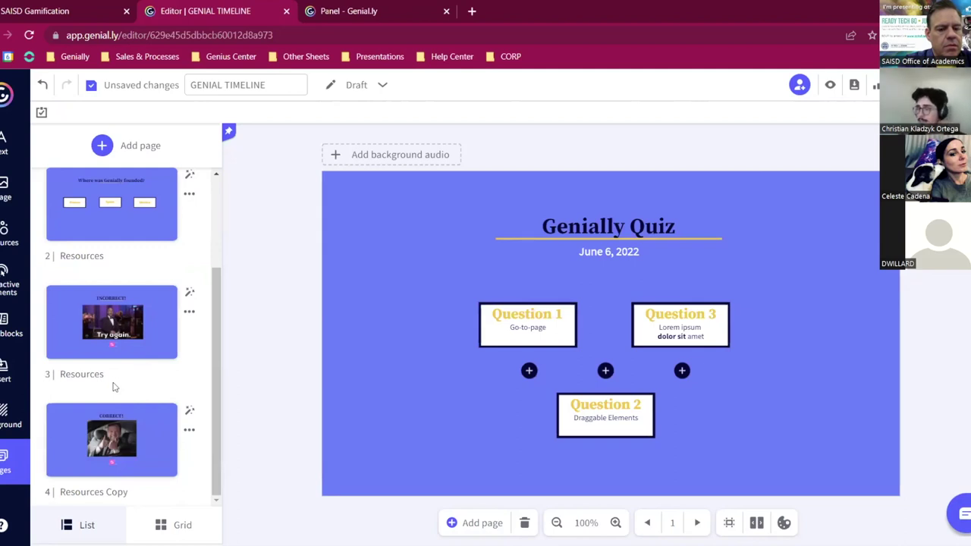
{"action": "left_click", "coordinate": [143, 455]}
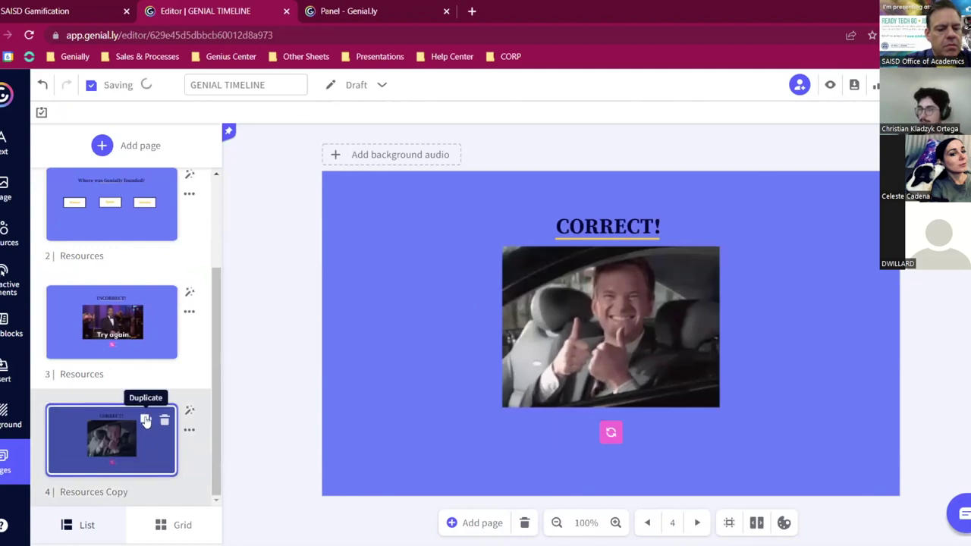
{"action": "left_click", "coordinate": [145, 419]}
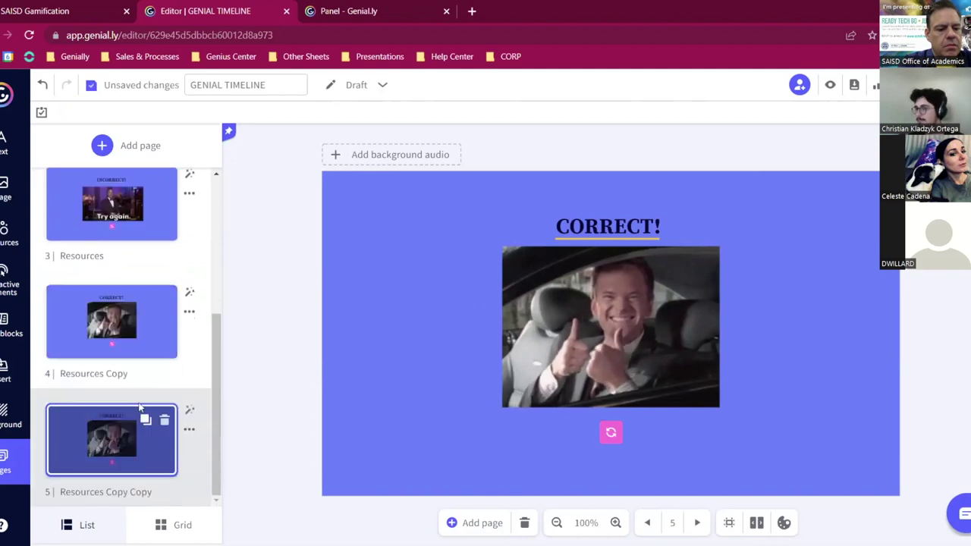
{"action": "left_click", "coordinate": [461, 244]}
{"action": "key", "text": "Delete"}
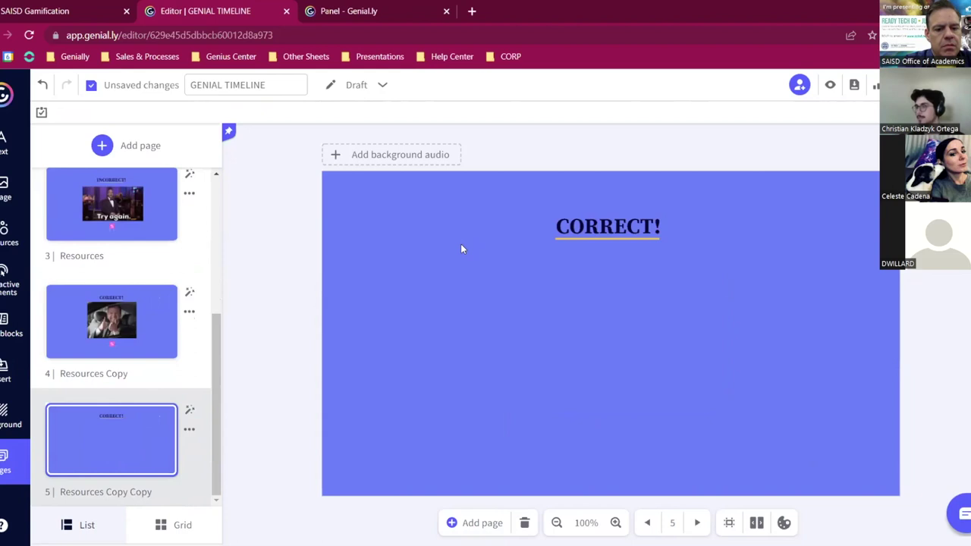
Search the resources for "flashlight", insert the outlined flashlight icon, enlarge it and place it on the left half of the page.
{"action": "left_click", "coordinate": [15, 239]}
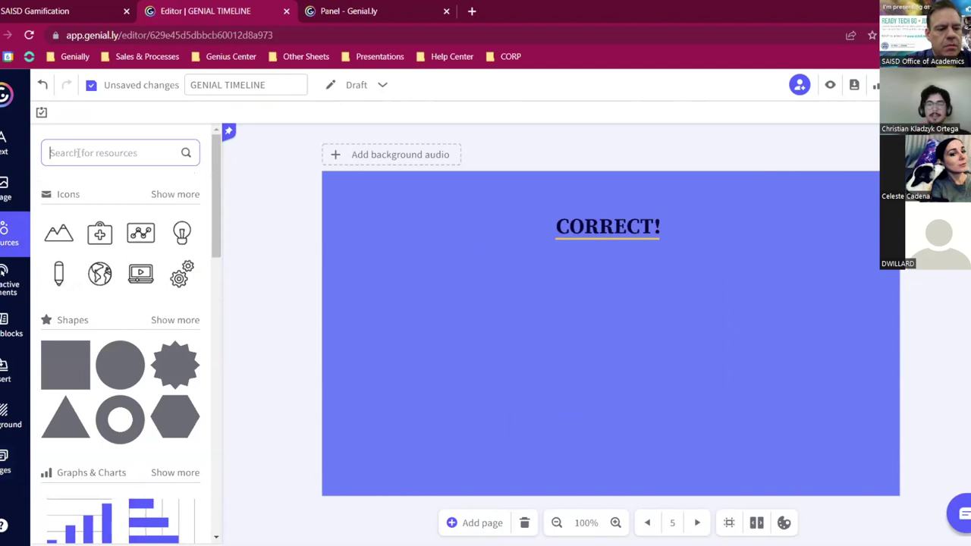
{"action": "type", "text": "flashlight"}
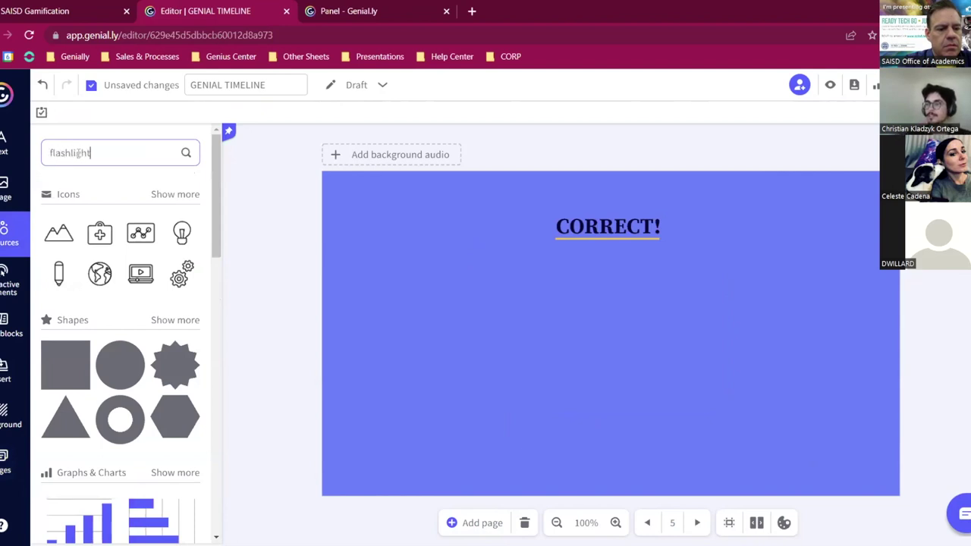
{"action": "key", "text": "Return"}
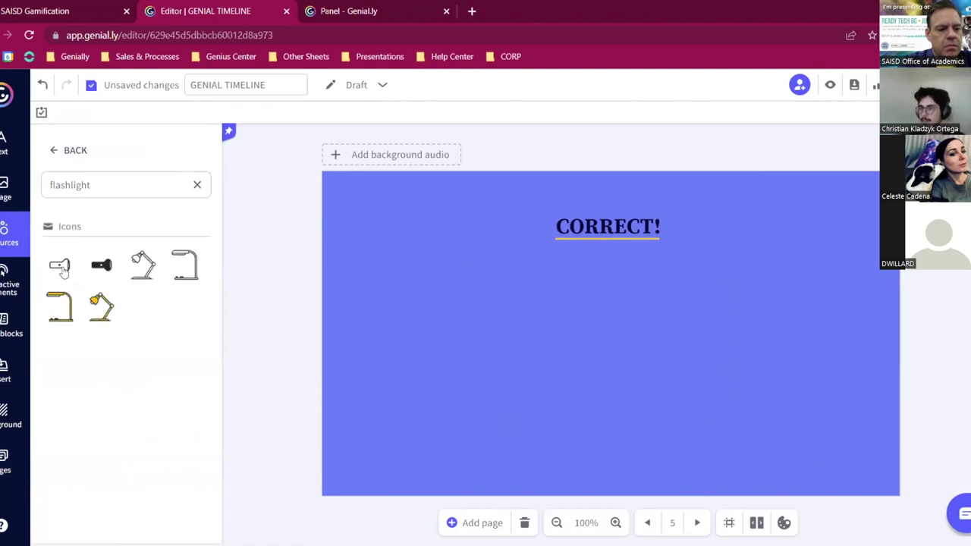
{"action": "left_click", "coordinate": [60, 267]}
{"action": "left_click_drag", "start_coordinate": [579, 353], "coordinate": [549, 372]}
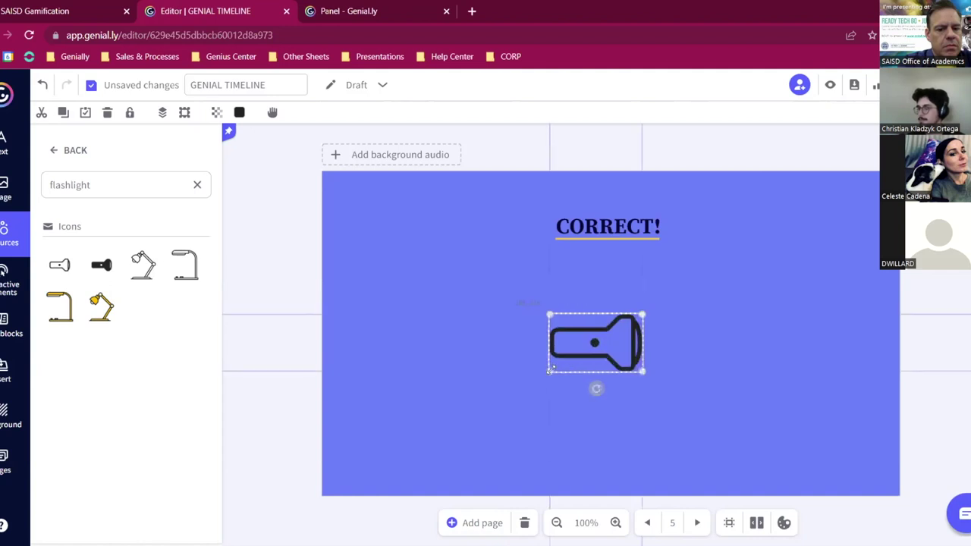
{"action": "left_click_drag", "start_coordinate": [599, 344], "coordinate": [438, 362]}
Insert a quarter-circle shape, rotate it to fan outward, and place its tip against the flashlight's lens as a light beam.
{"action": "left_click", "coordinate": [75, 151]}
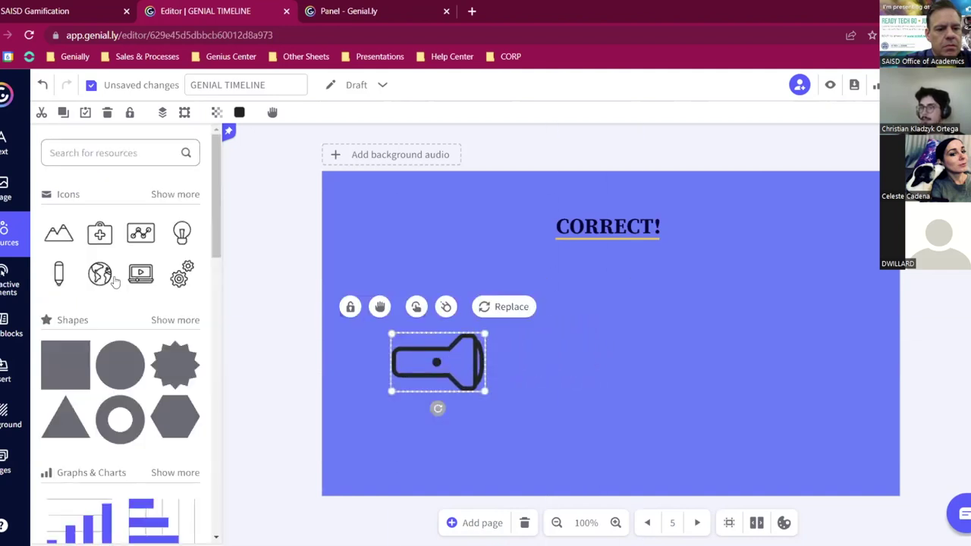
{"action": "left_click", "coordinate": [170, 321]}
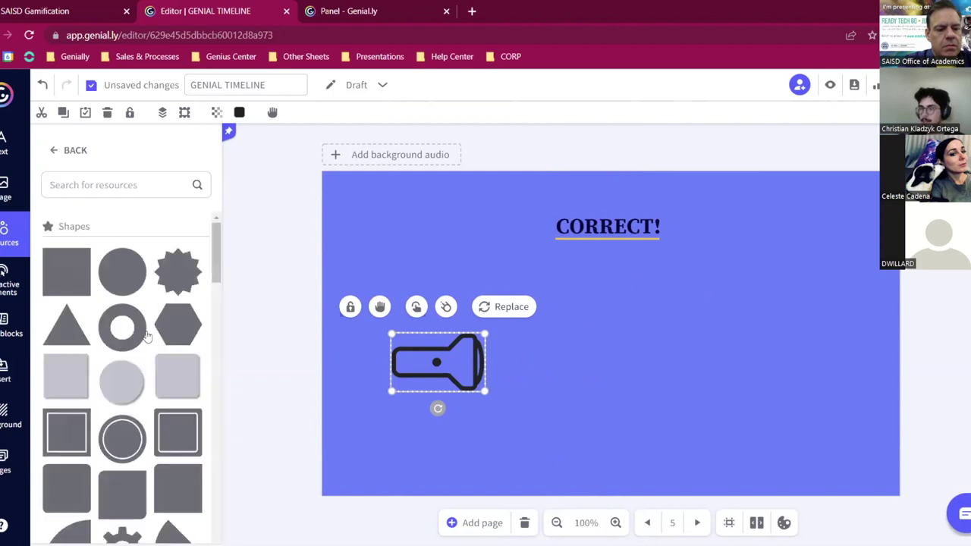
{"action": "scroll", "coordinate": [146, 340], "scroll_direction": "down", "scroll_amount": 3}
{"action": "left_click", "coordinate": [77, 406]}
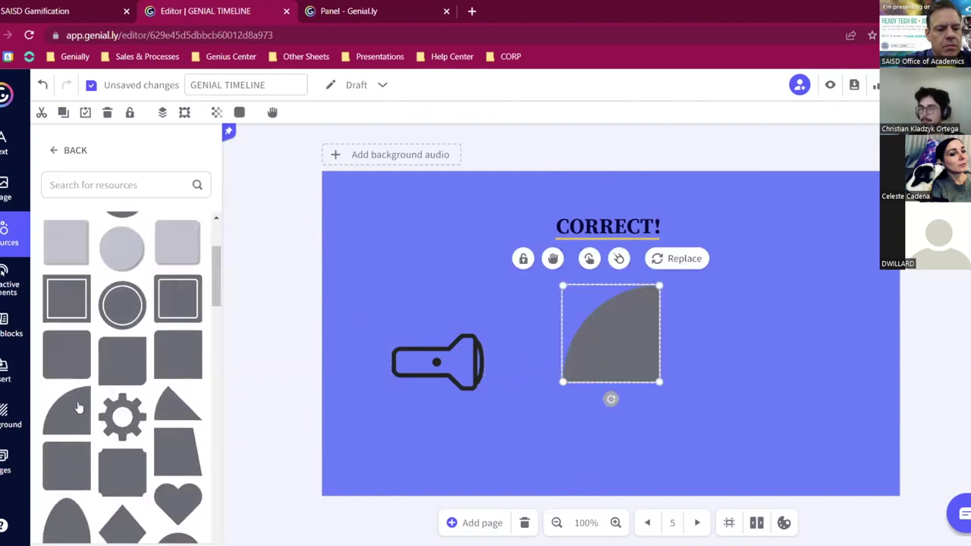
{"action": "left_click_drag", "start_coordinate": [613, 400], "coordinate": [562, 290]}
{"action": "left_click_drag", "start_coordinate": [630, 326], "coordinate": [569, 348]}
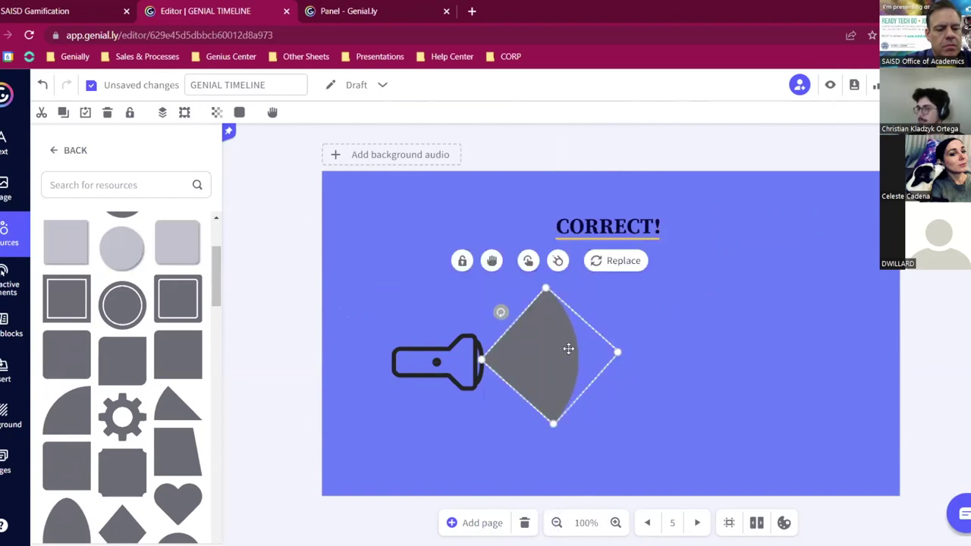
Select the flashlight and its beam together and colour both yellow, #F2C538.
{"action": "left_click", "coordinate": [445, 354]}
{"action": "left_click_drag", "start_coordinate": [604, 440], "coordinate": [403, 286]}
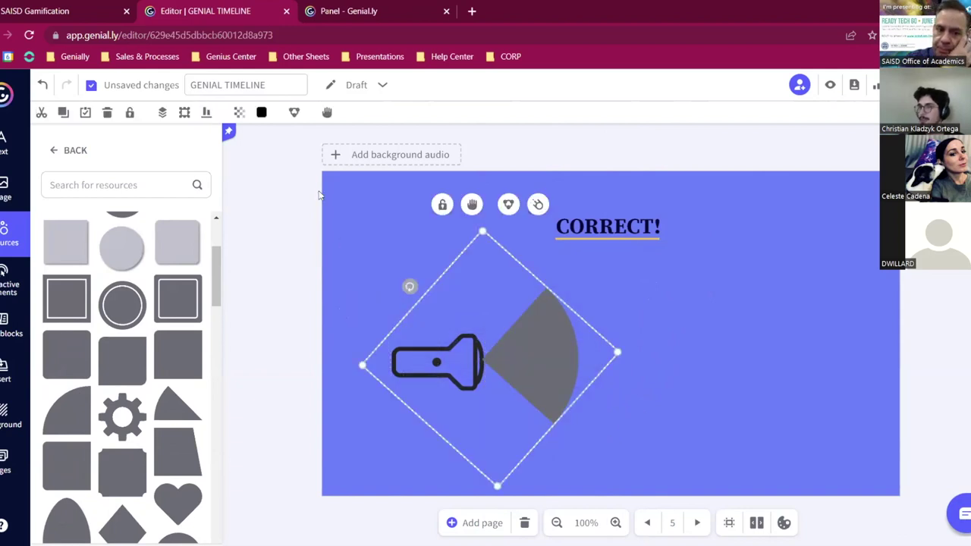
{"action": "left_click", "coordinate": [263, 115]}
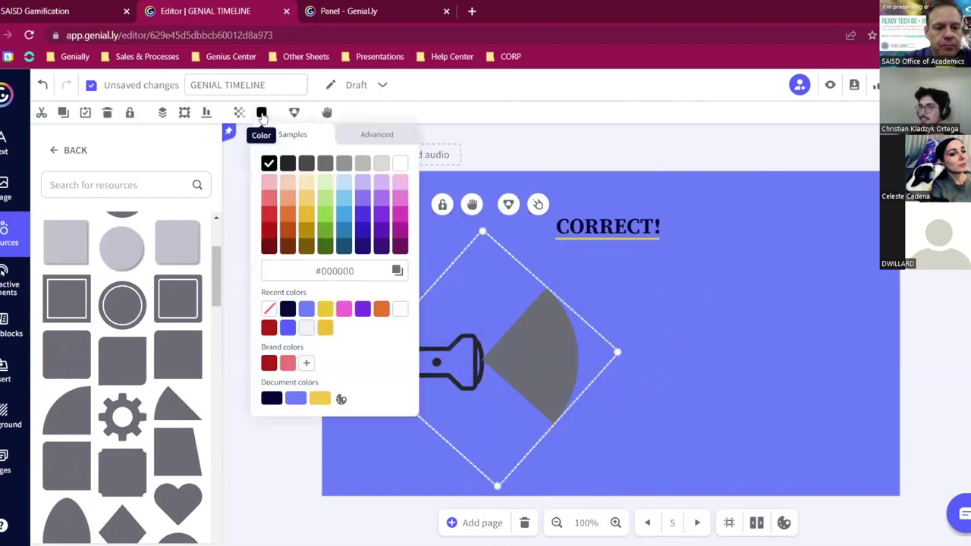
{"action": "left_click", "coordinate": [325, 311]}
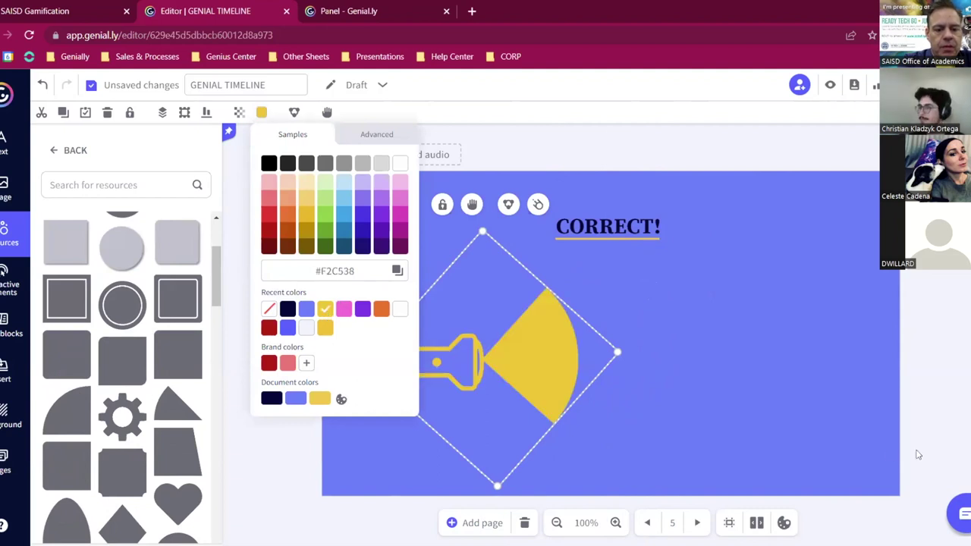
{"action": "left_click", "coordinate": [790, 413]}
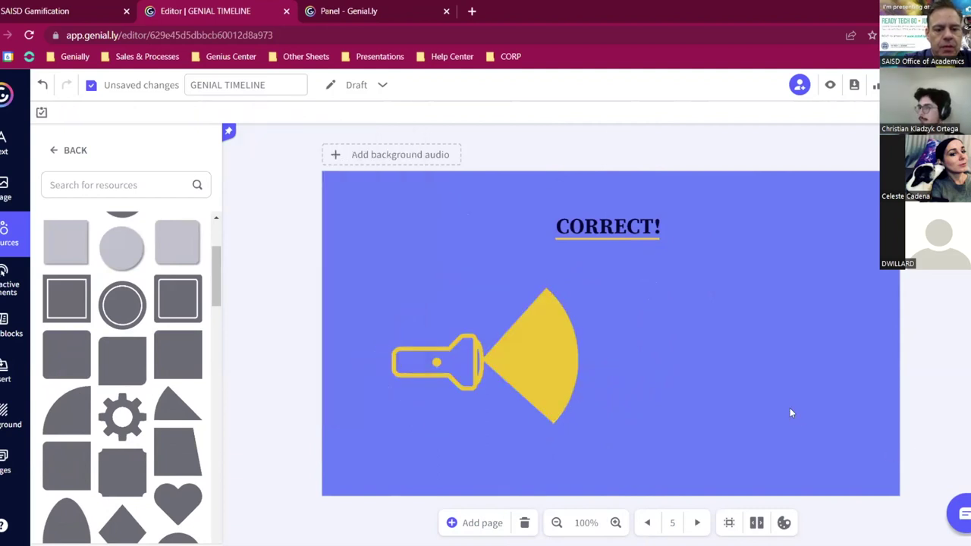
Replace the CORRECT! heading on the duplicated page with "Use the flaslight to look for a clue!".
{"action": "double_click", "coordinate": [603, 224]}
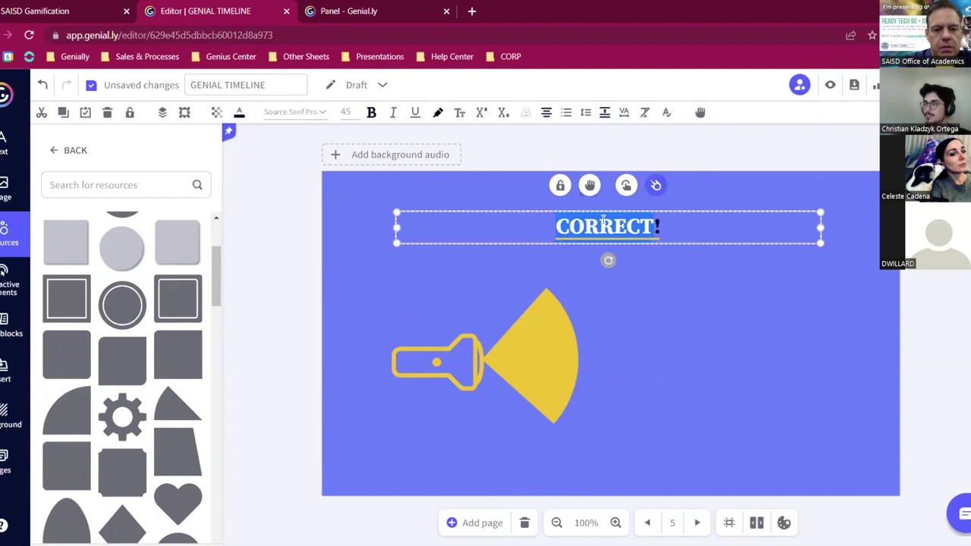
{"action": "type", "text": "Use the flas"}
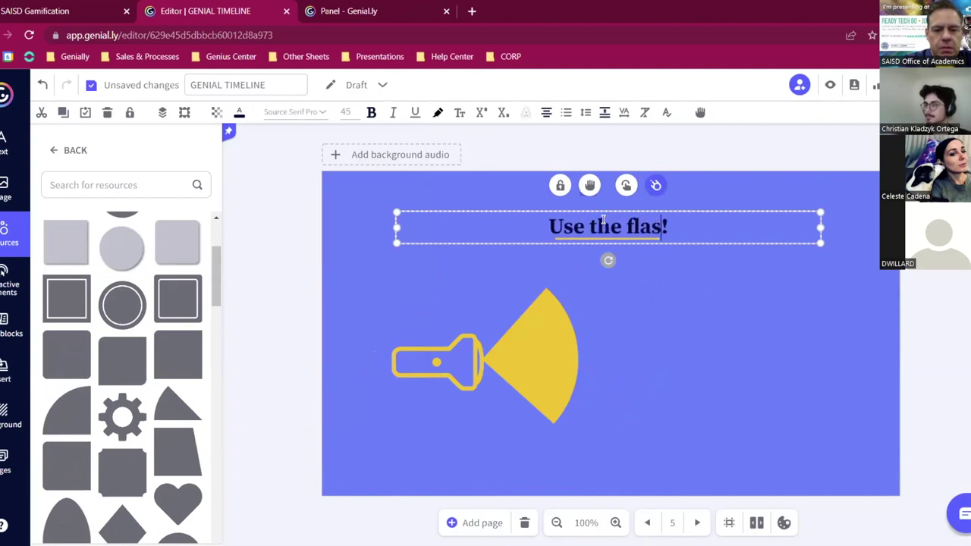
{"action": "type", "text": "light to look for"}
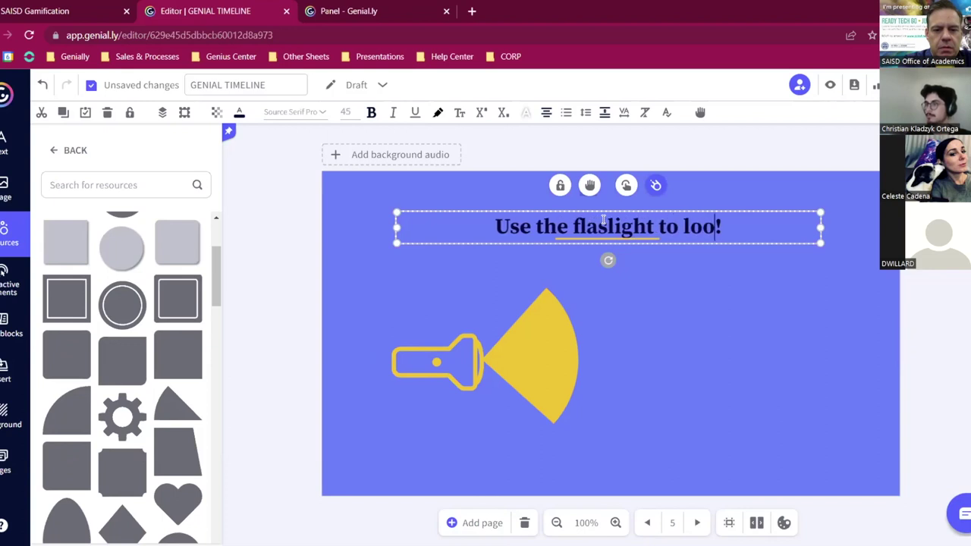
{"action": "type", "text": " a clue"}
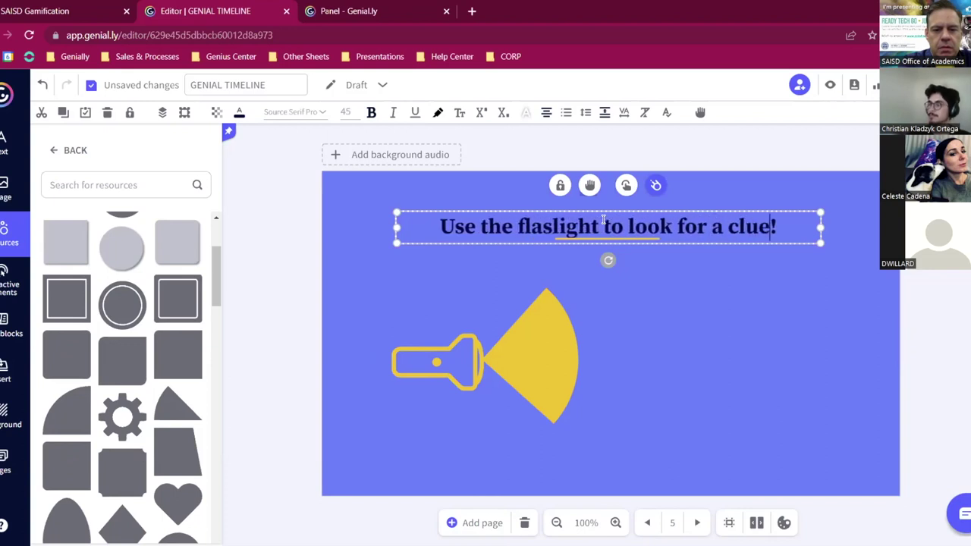
{"action": "left_click", "coordinate": [674, 400]}
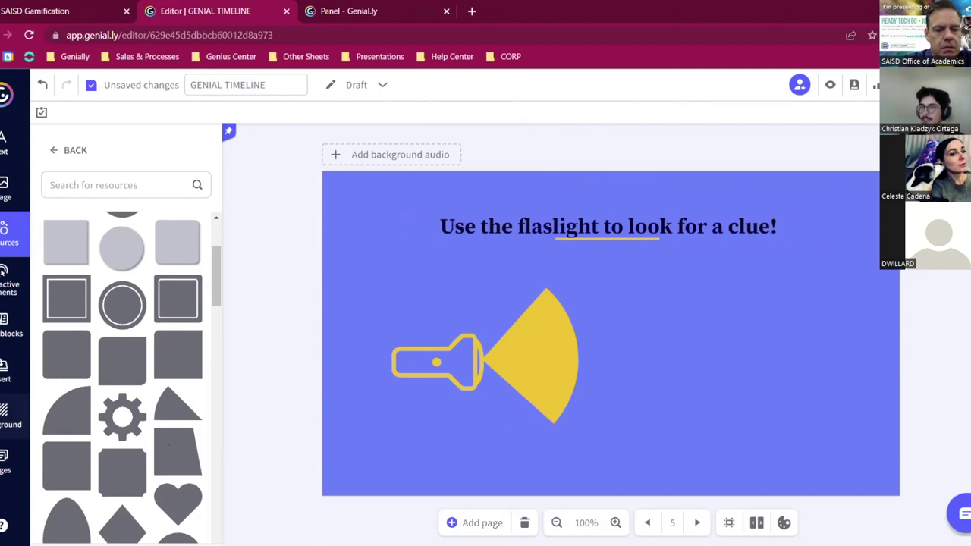
Change the flashlight page's canvas background to the dark navy recent colour.
{"action": "left_click", "coordinate": [8, 419]}
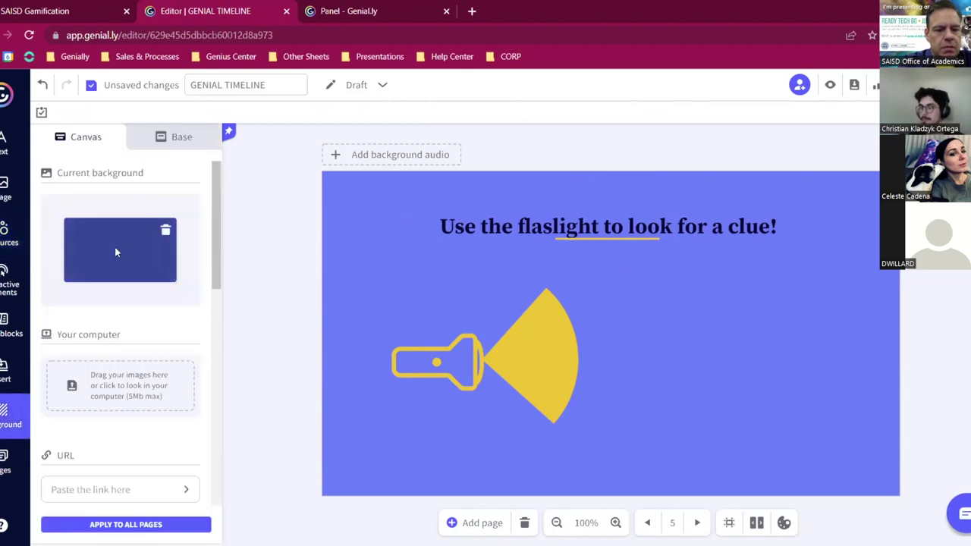
{"action": "scroll", "coordinate": [151, 251], "scroll_direction": "down", "scroll_amount": 3}
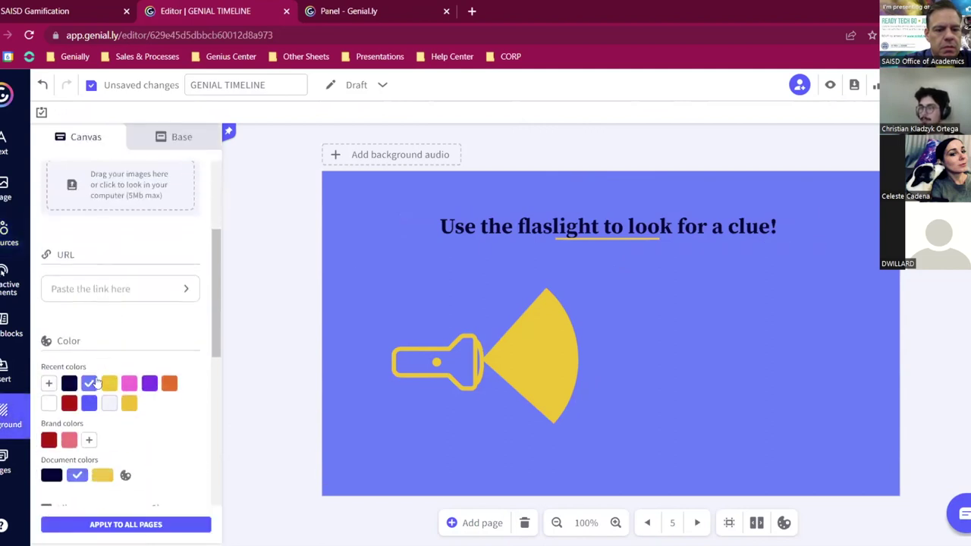
{"action": "left_click", "coordinate": [69, 384]}
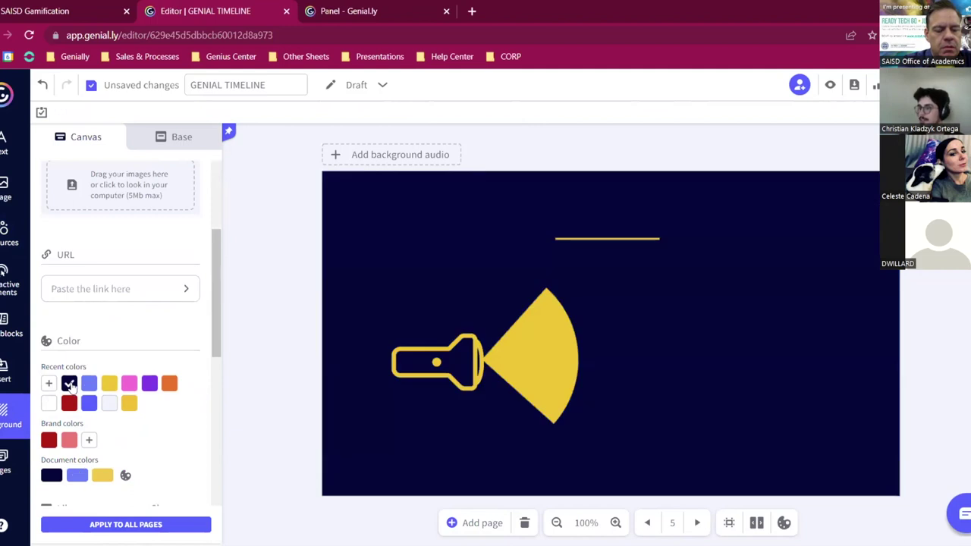
Set the text colour of the flashlight page's heading to white.
{"action": "left_click", "coordinate": [450, 218]}
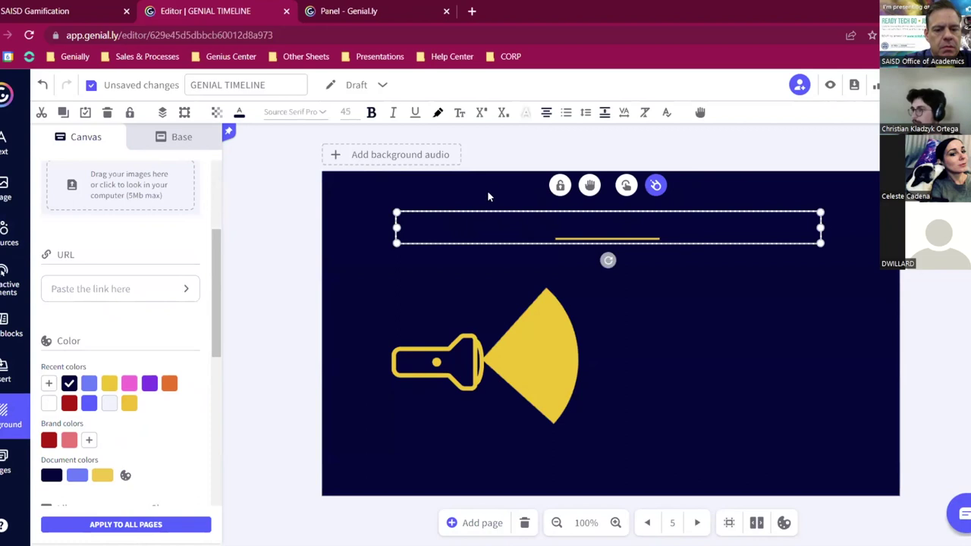
{"action": "triple_click", "coordinate": [500, 223]}
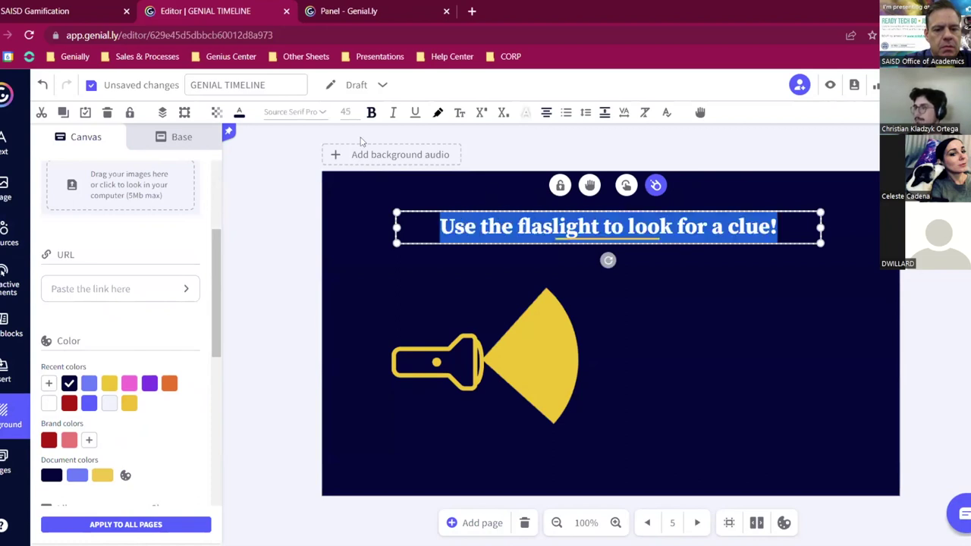
{"action": "left_click", "coordinate": [240, 114]}
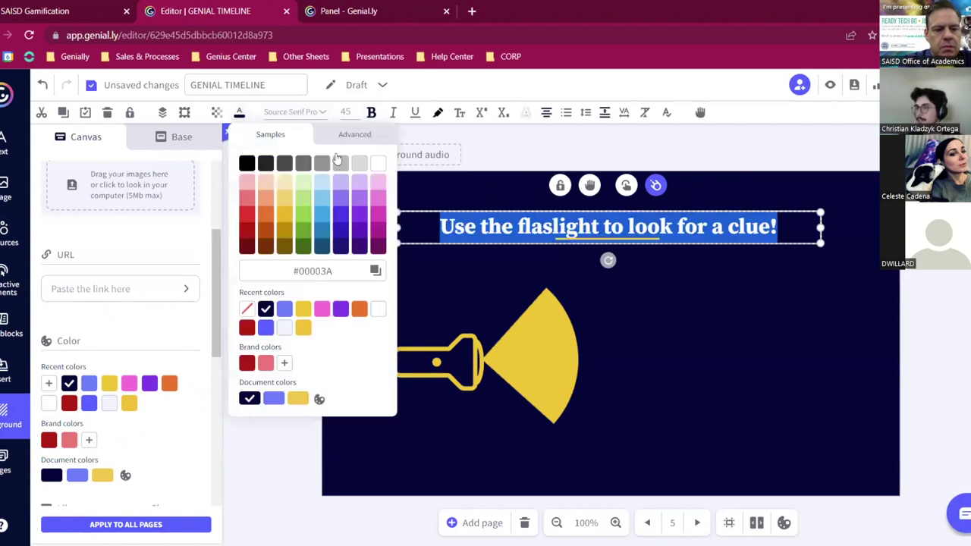
{"action": "left_click", "coordinate": [377, 164]}
{"action": "left_click", "coordinate": [668, 359]}
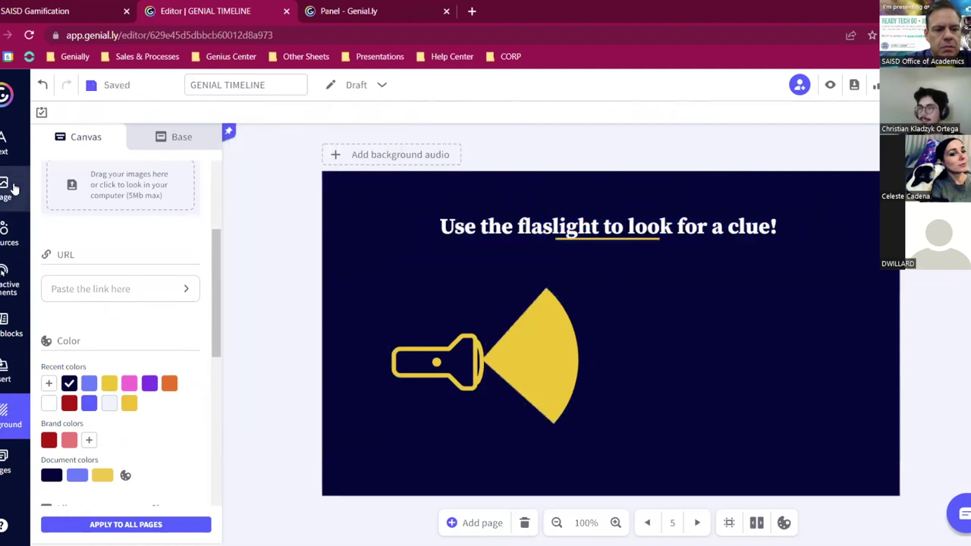
Add a Title 2 text box to the flashlight page and position it over the yellow beam.
{"action": "left_click", "coordinate": [11, 152]}
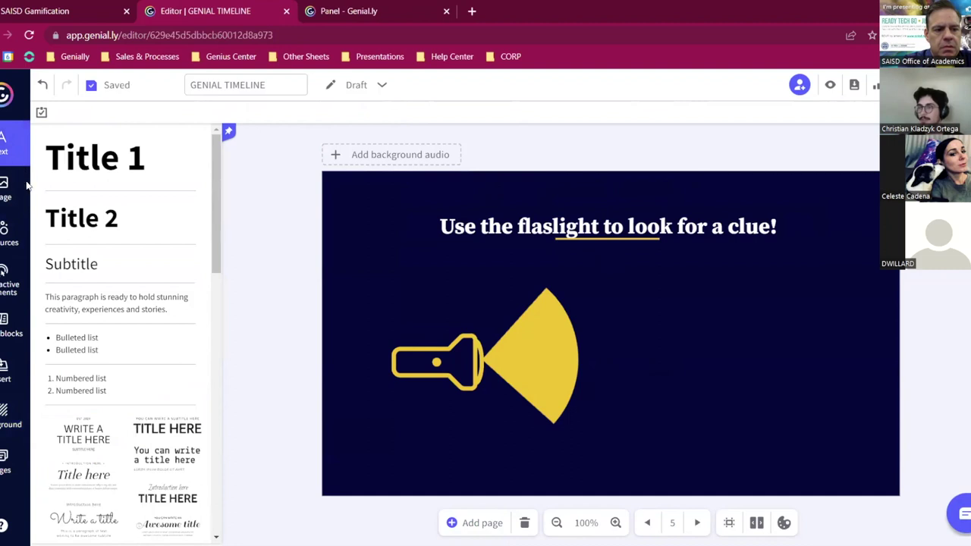
{"action": "left_click", "coordinate": [90, 227]}
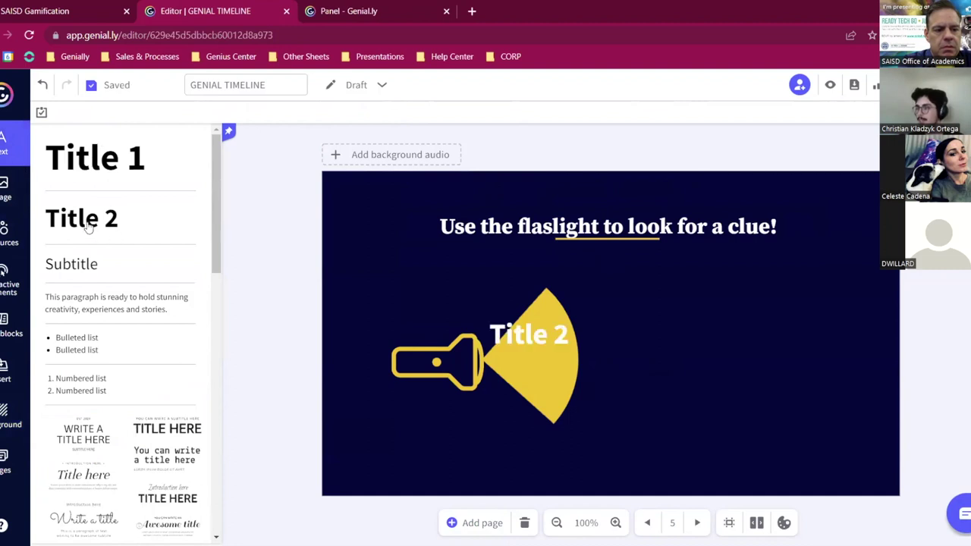
{"action": "left_click_drag", "start_coordinate": [732, 334], "coordinate": [594, 330]}
{"action": "left_click", "coordinate": [590, 314]}
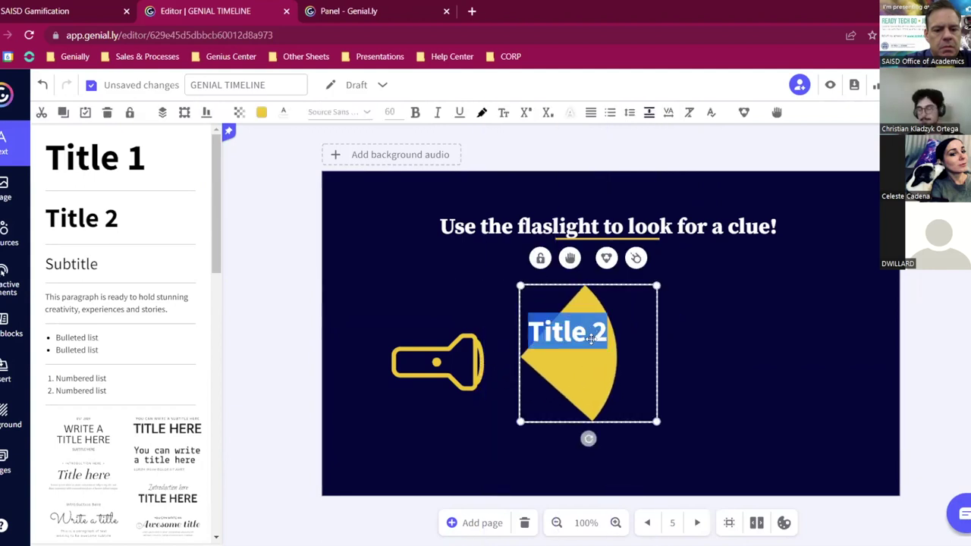